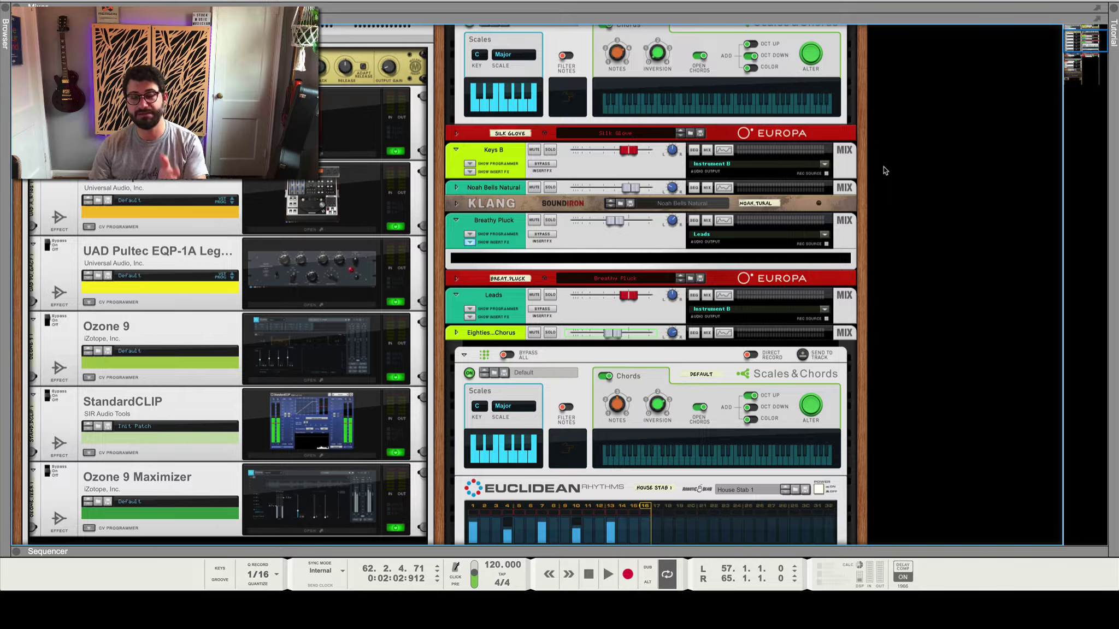
Switch to the mixer, scroll to the faders, and confirm Crash 2 still outputs to Drum B.
key("F5")
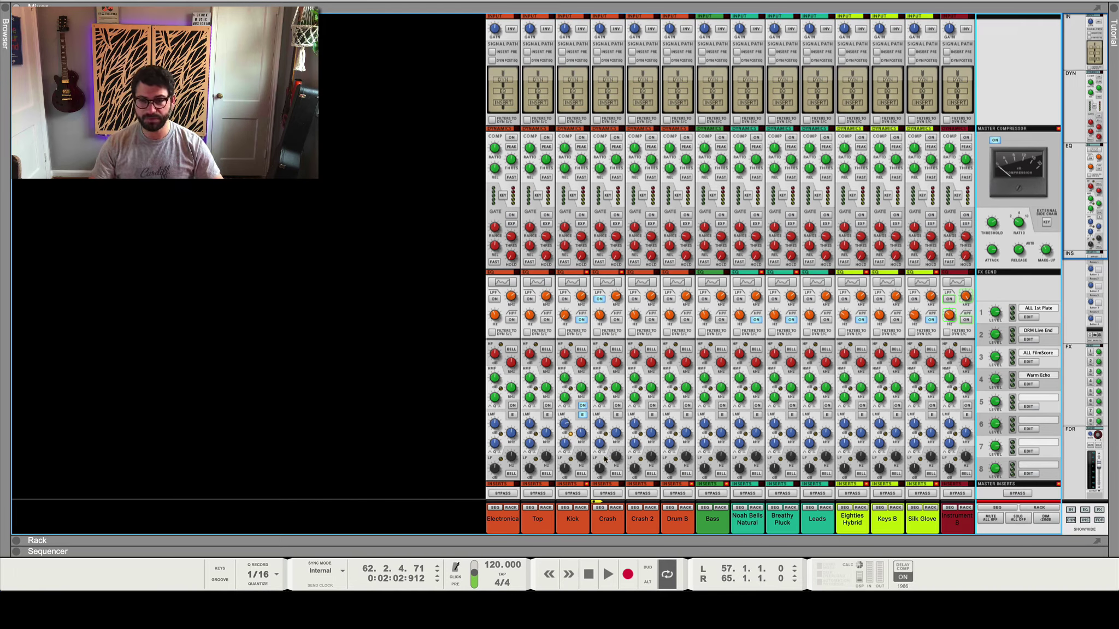
scroll(680, 334, "down", 10)
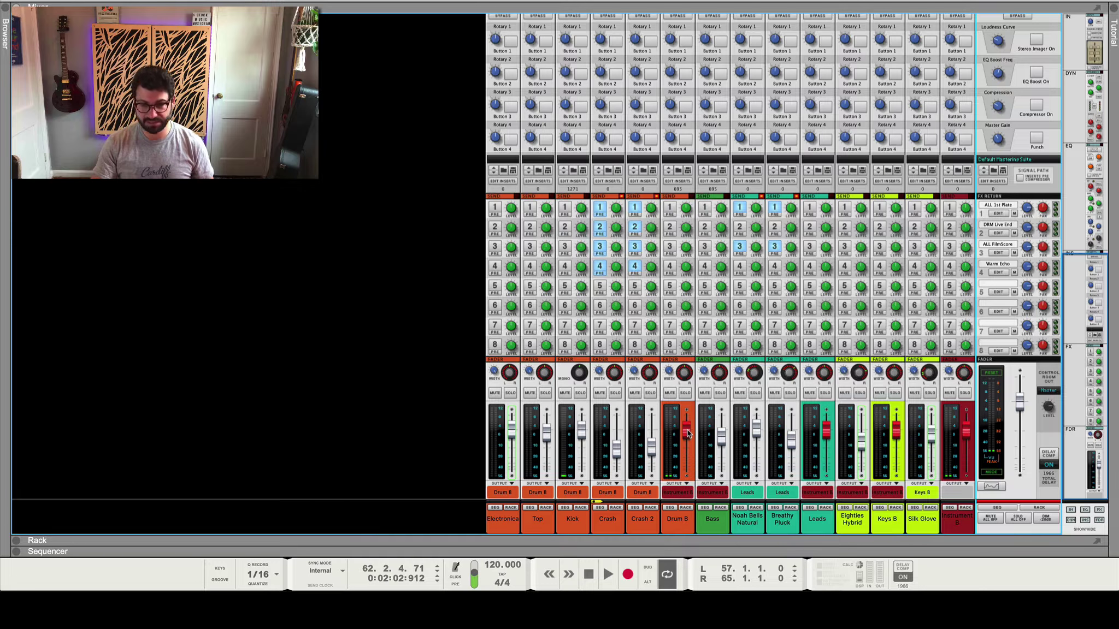
mouse_move(689, 434)
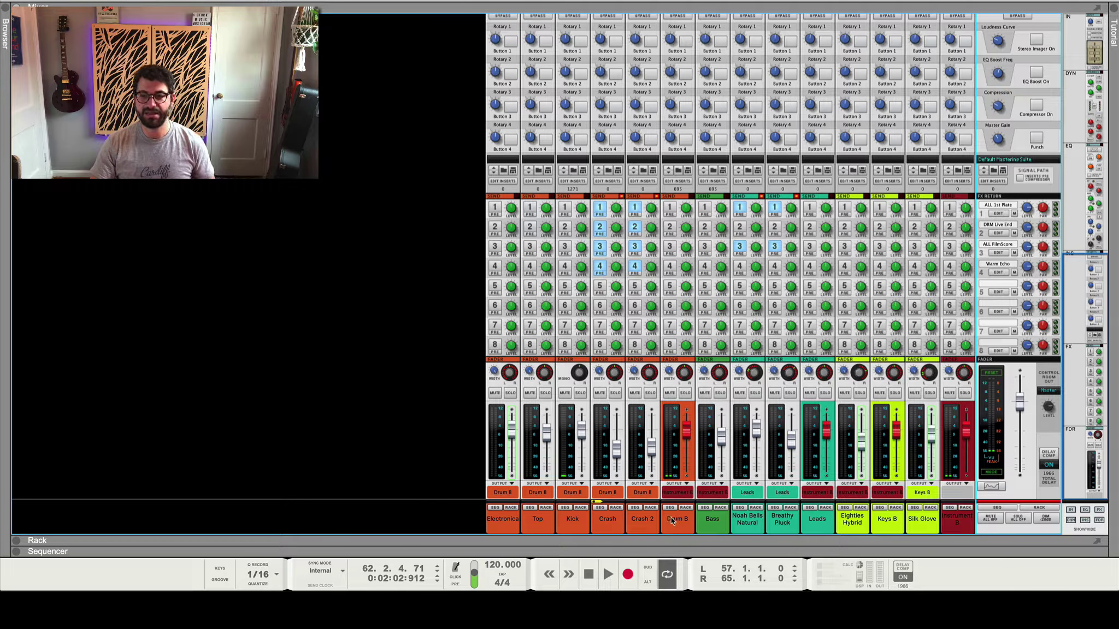
left_click(647, 491)
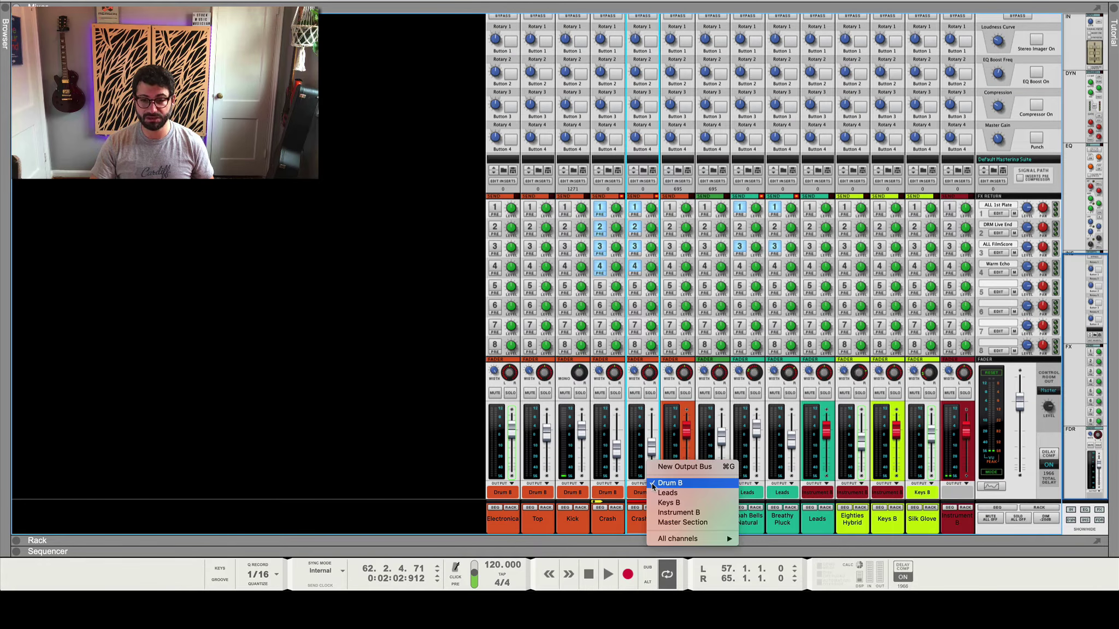
left_click(653, 484)
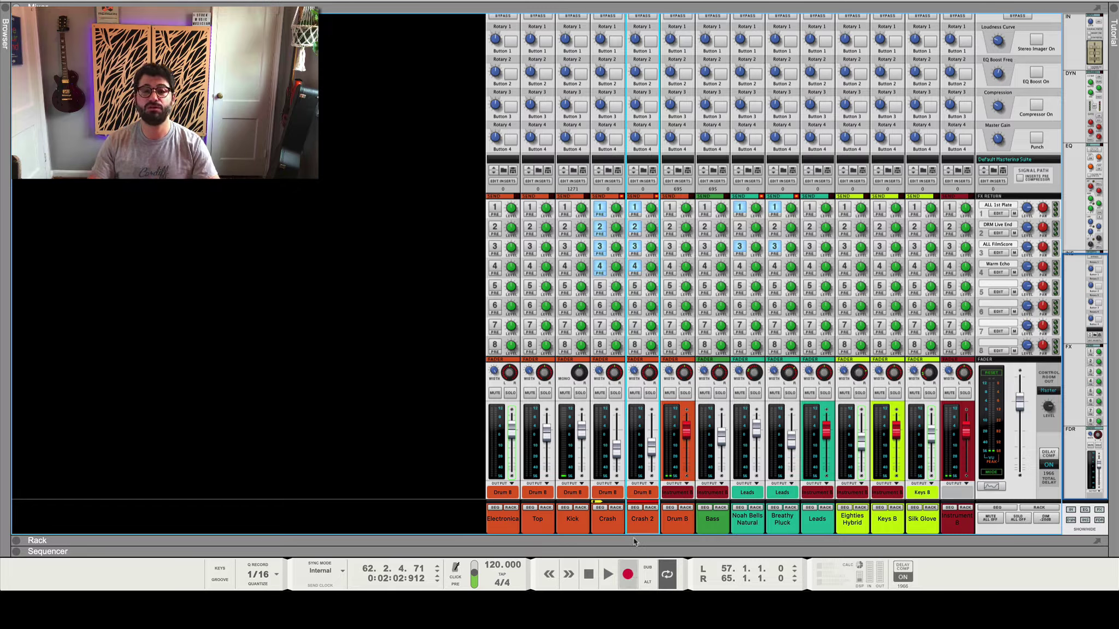
Route Crash 2 to Master Section, move Keys B after Silk Glove, and feed Eighties Hybrid into Keys B.
left_click(650, 486)
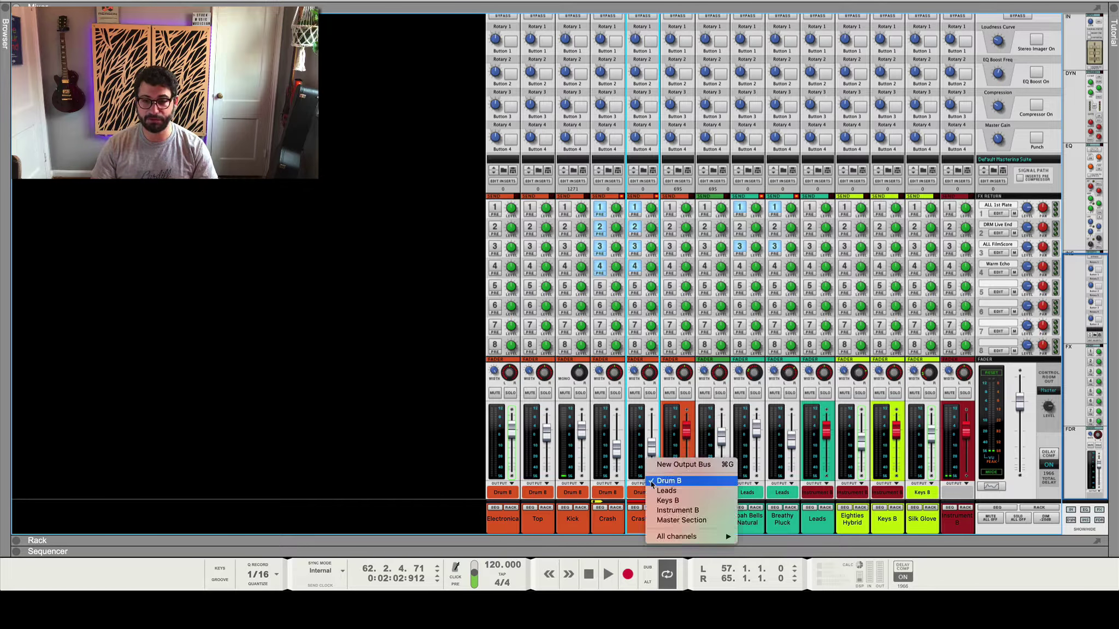
left_click(665, 520)
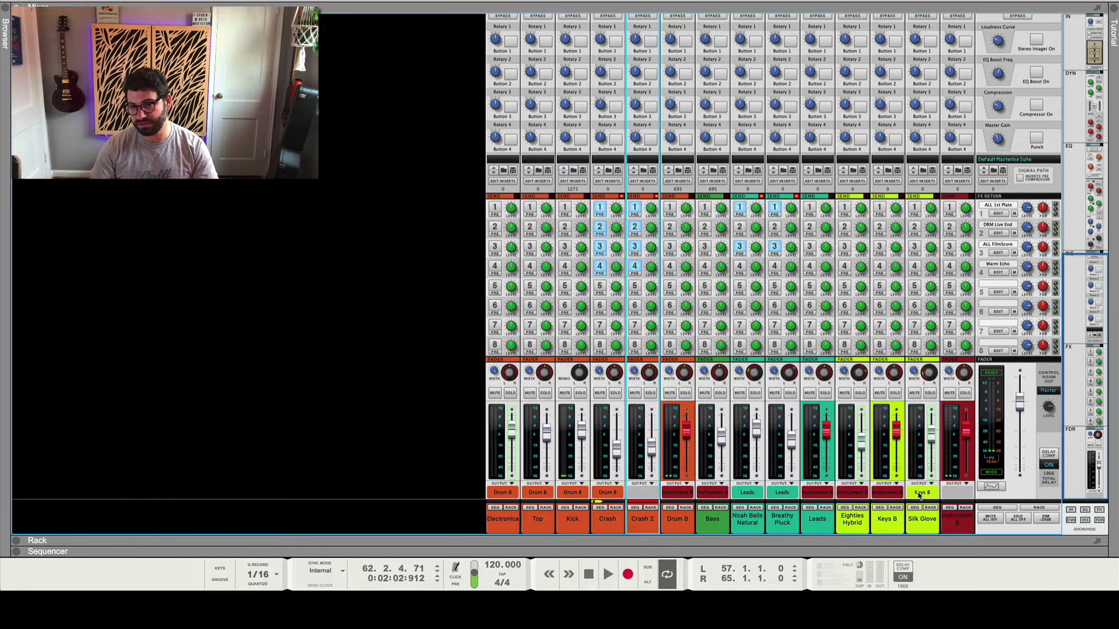
mouse_move(887, 519)
left_mouse_down()
mouse_move(932, 524)
mouse_move(921, 526)
left_mouse_up()
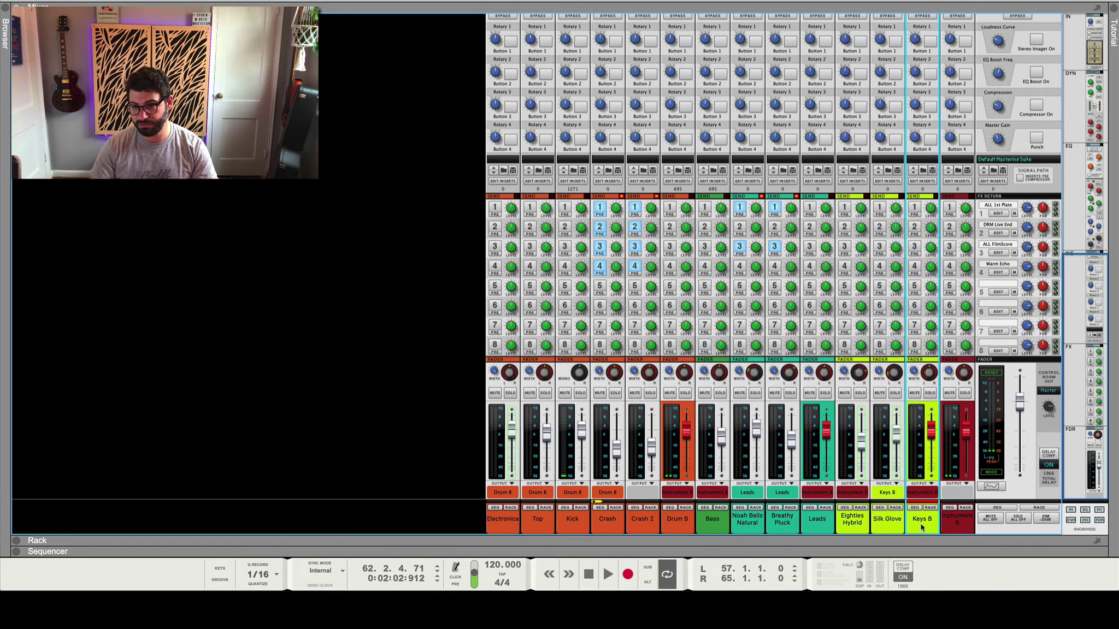
left_click(862, 489)
left_click(873, 472)
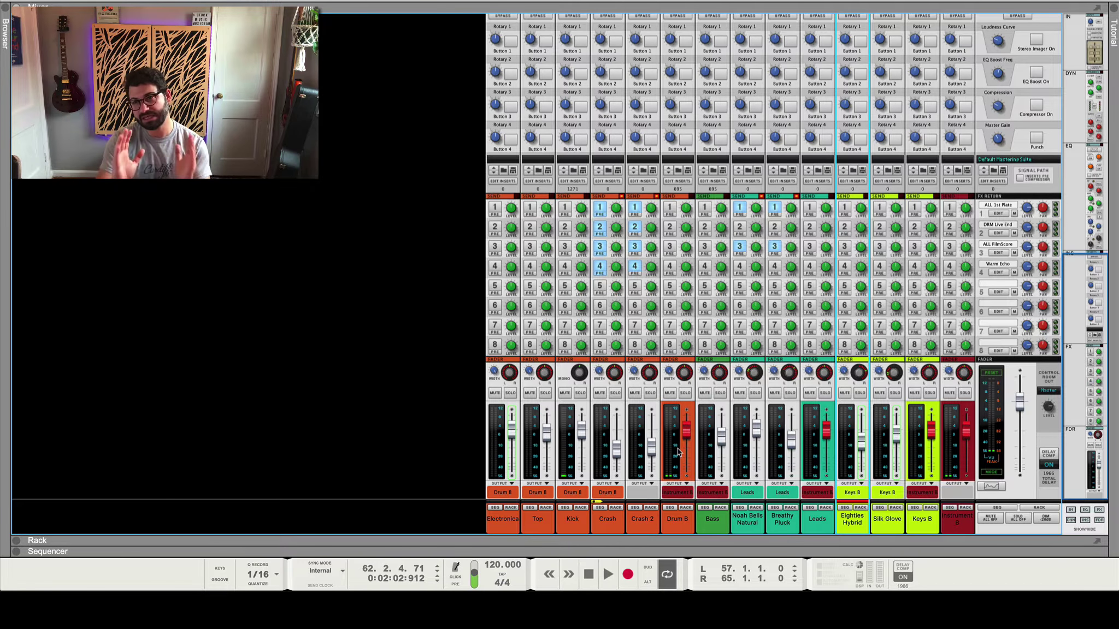
key("space")
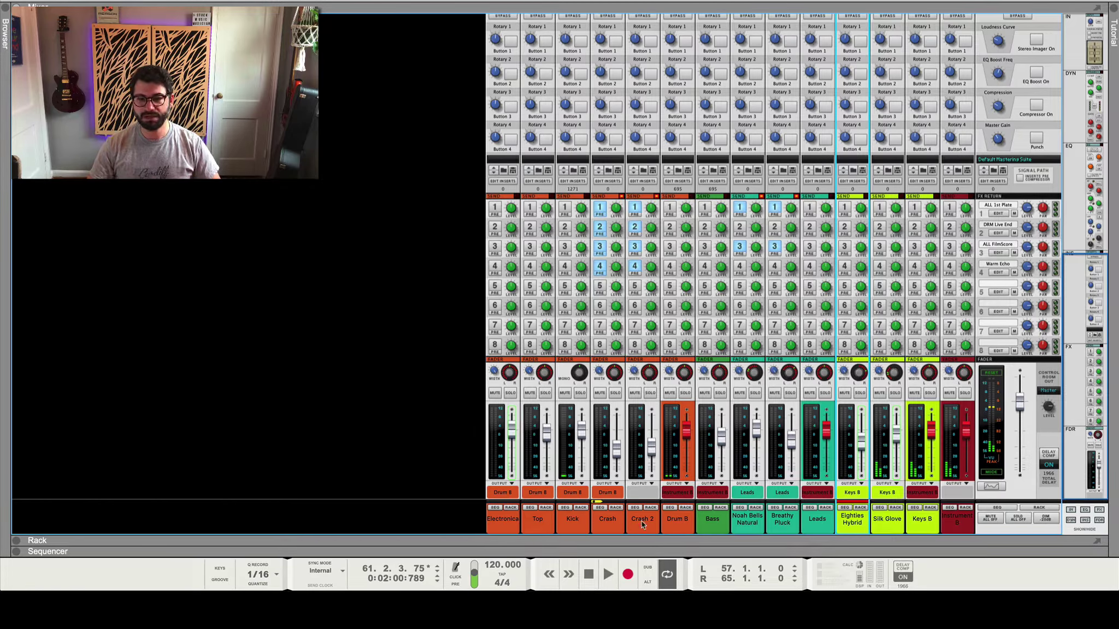
Select Drum B and use Create Parallel Channel to add P1: Drum B.
left_click(683, 521)
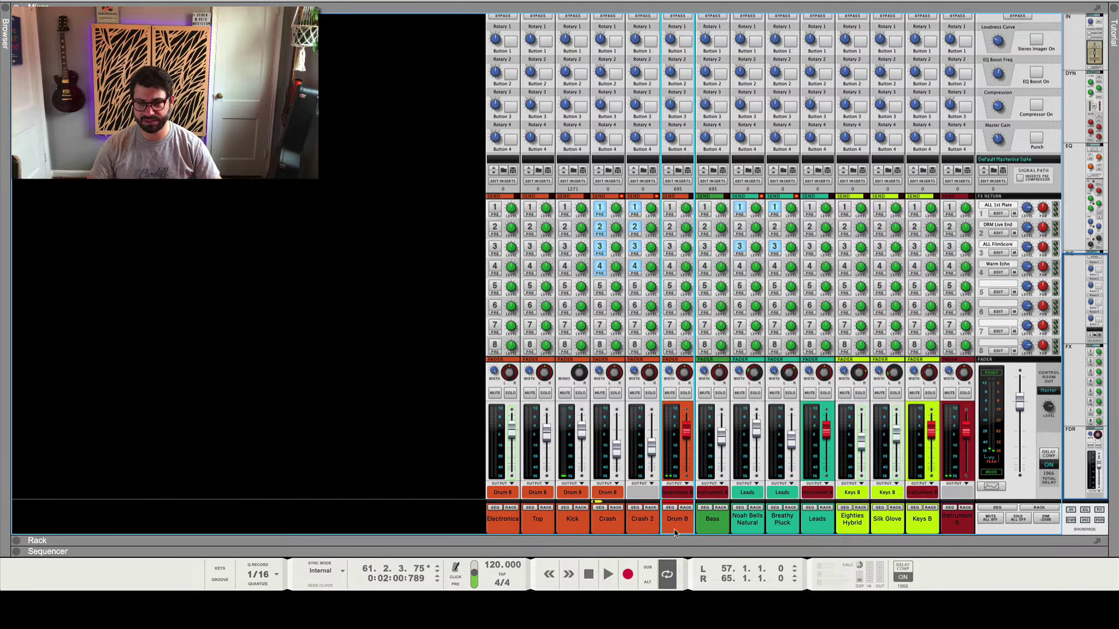
right_click(674, 530)
mouse_move(724, 448)
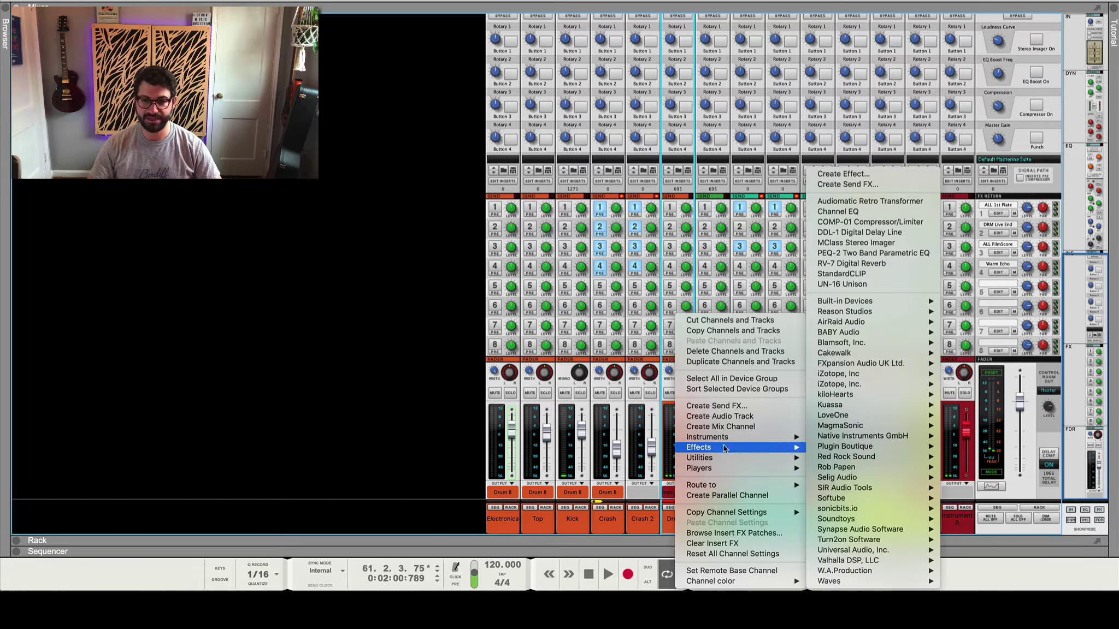
left_click(722, 495)
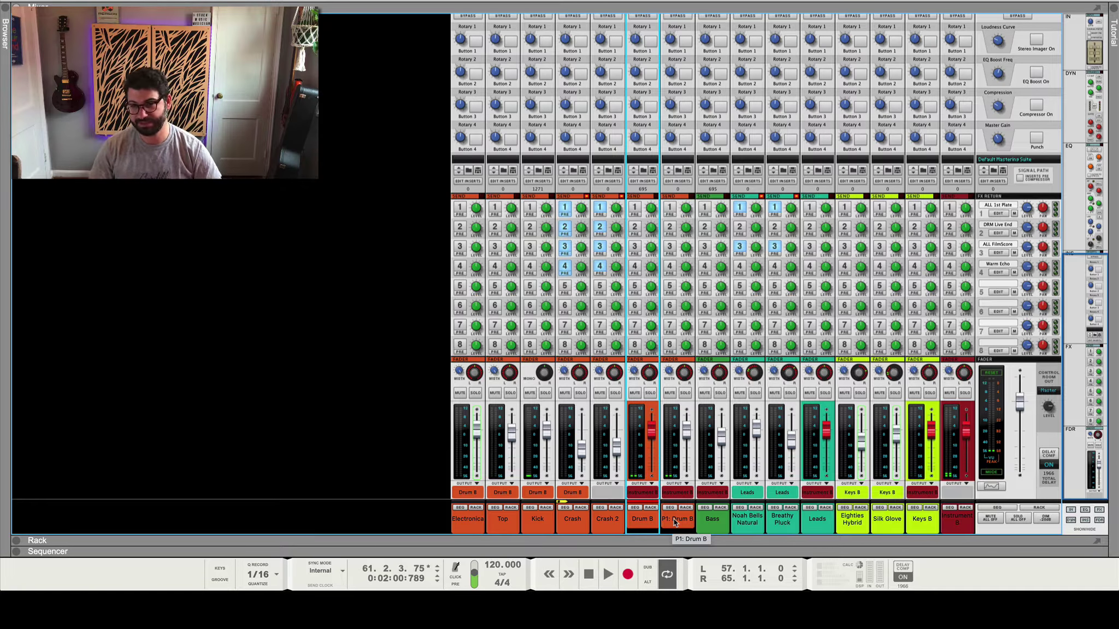
Route P1: Drum B to a new output bus and name it 'P Buss'.
left_click(684, 489)
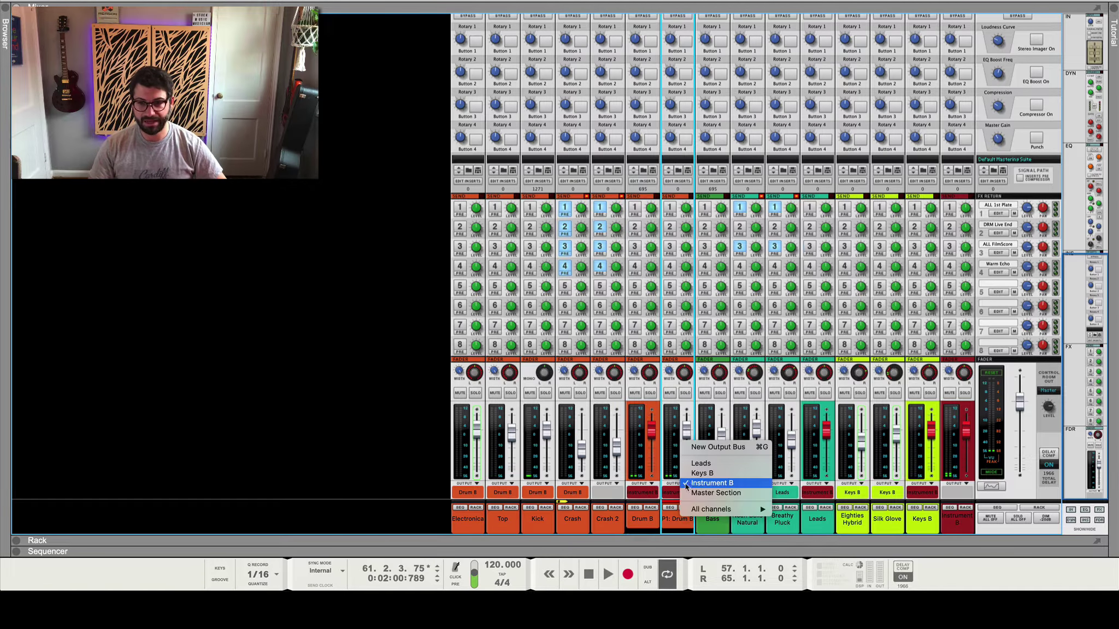
left_click(733, 448)
double_click(680, 519)
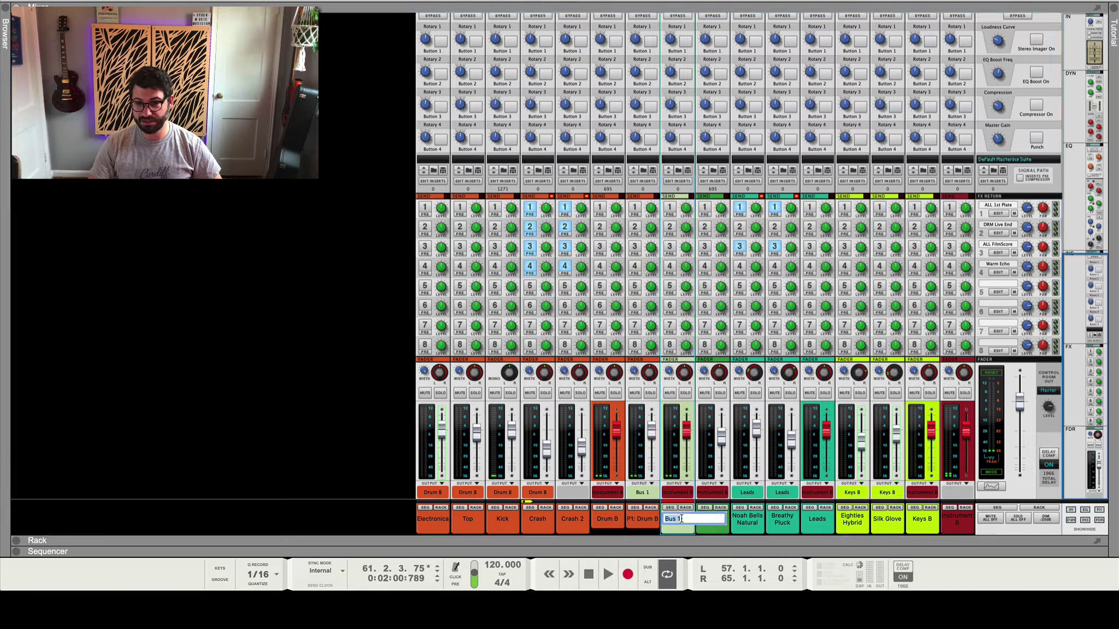
type("P")
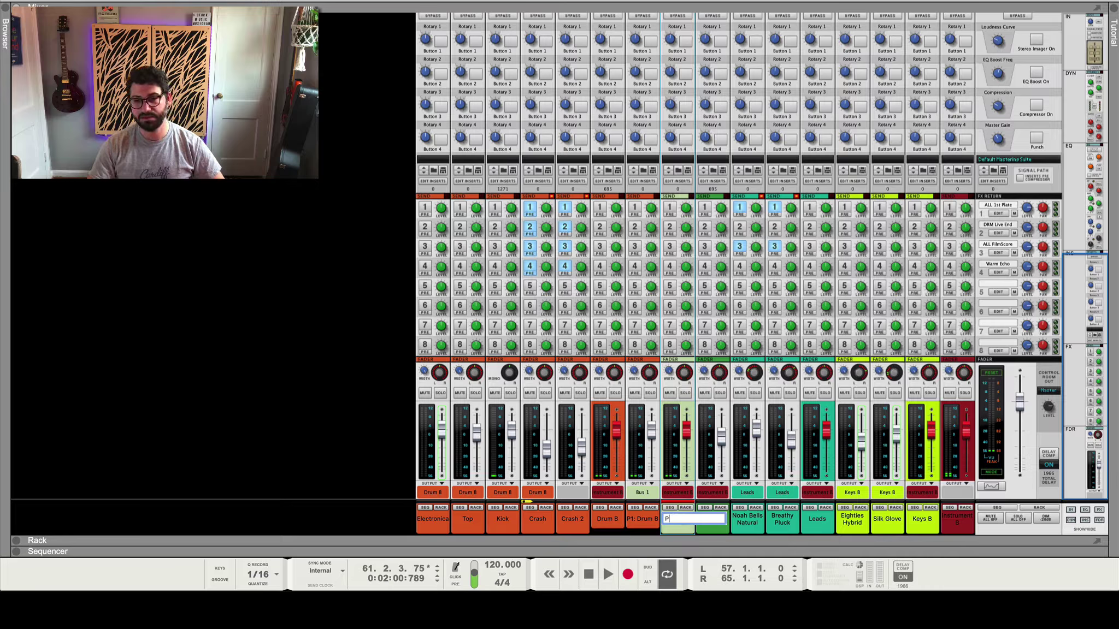
type(" Buss")
key("Return")
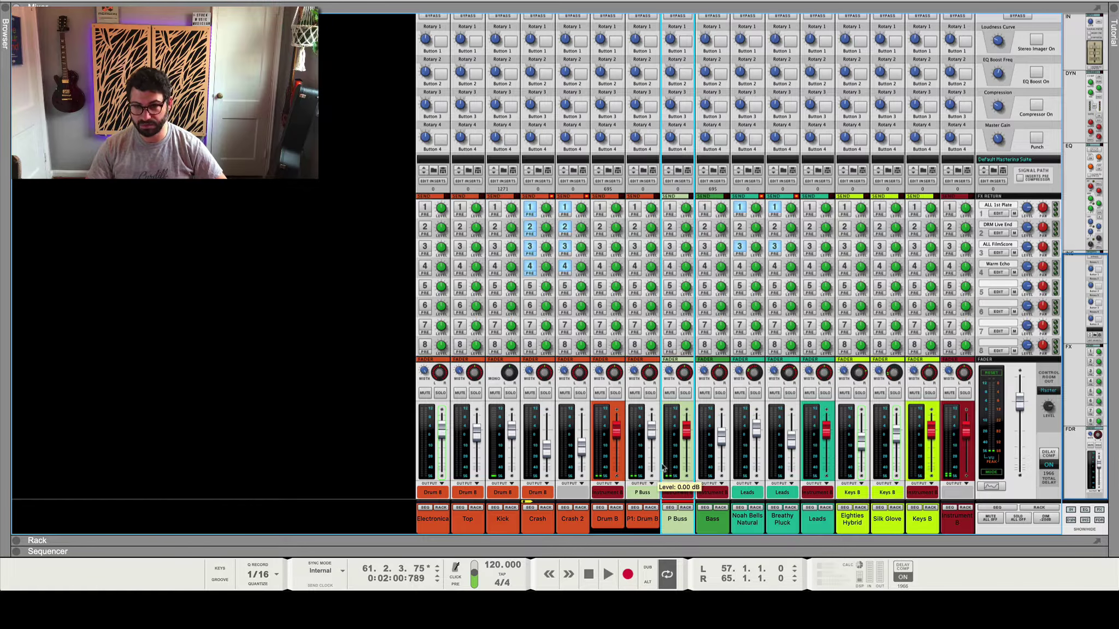
Solo Drum B and P1: Drum B, play, and try lowering then restoring the P1 fader.
left_click(615, 392)
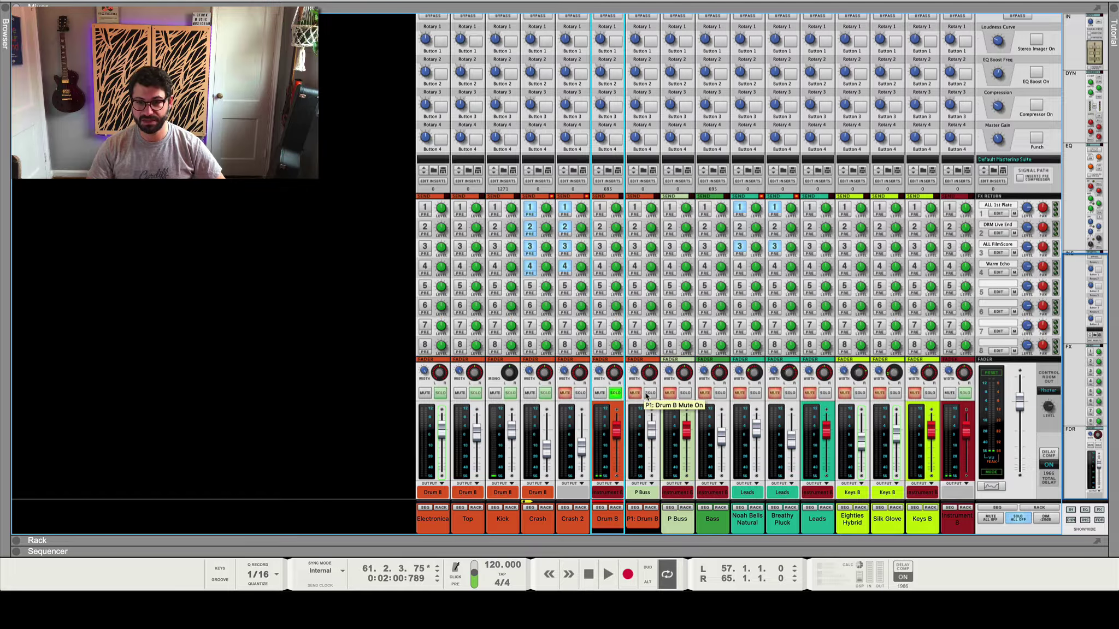
left_click(650, 393)
key("space")
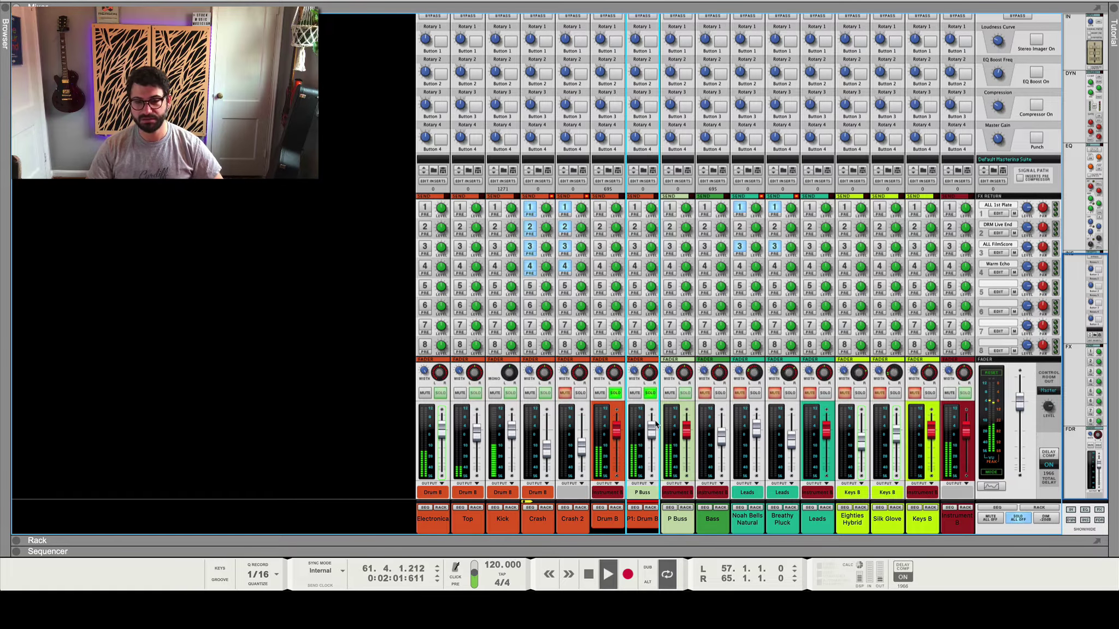
left_click_drag(651, 431, 651, 468)
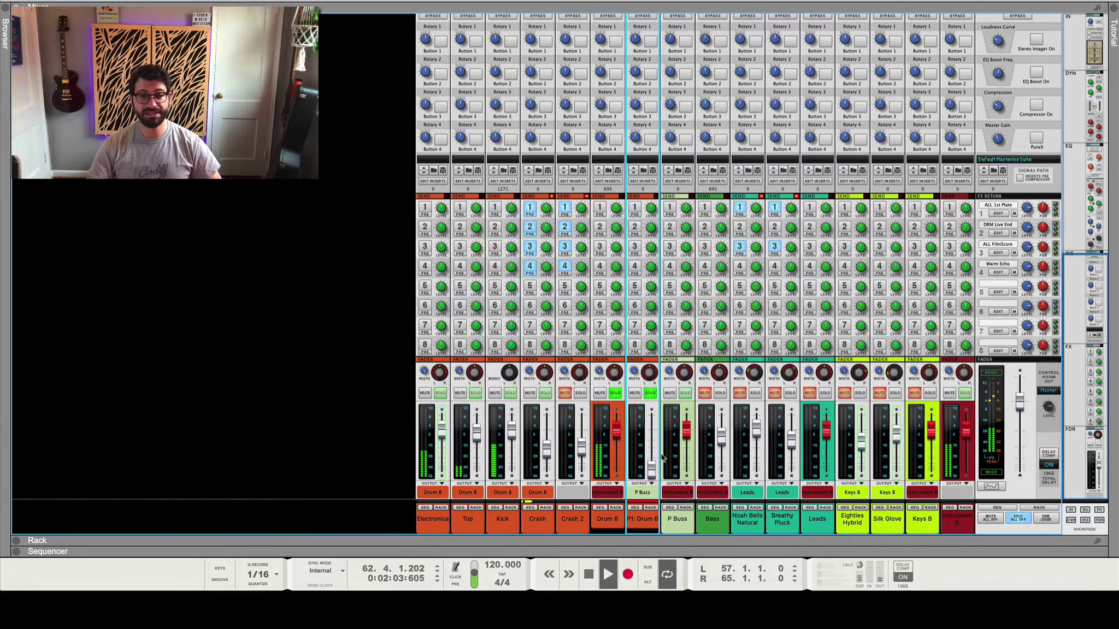
left_click_drag(650, 473, 656, 433)
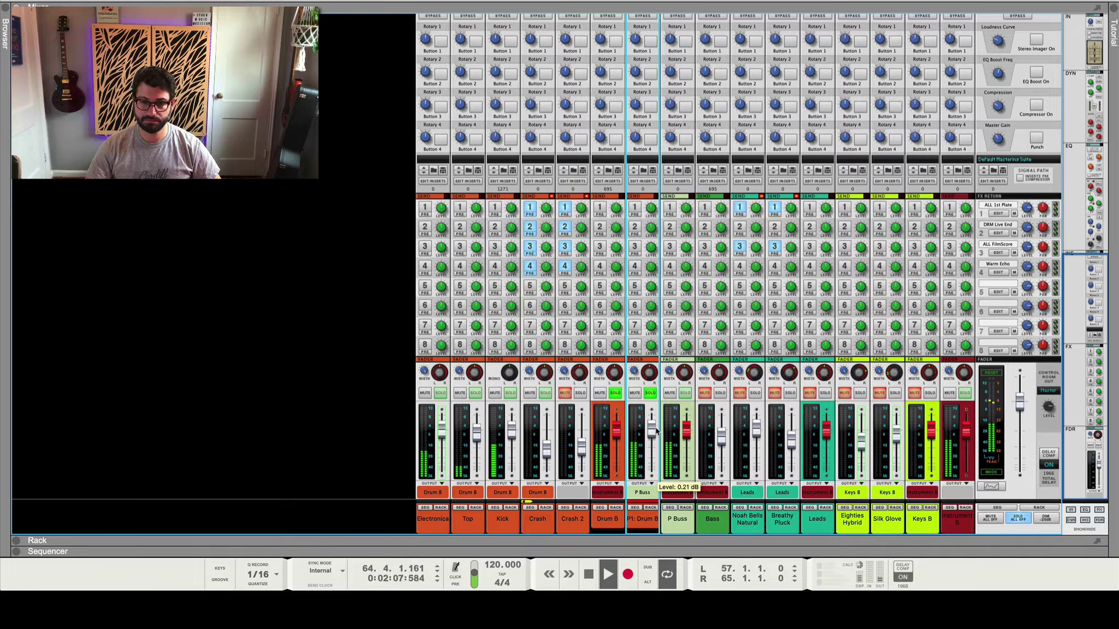
Insert a Master Bus Compressor on P1: Drum B from Effects > Built-in Devices in the rack.
left_click(649, 509)
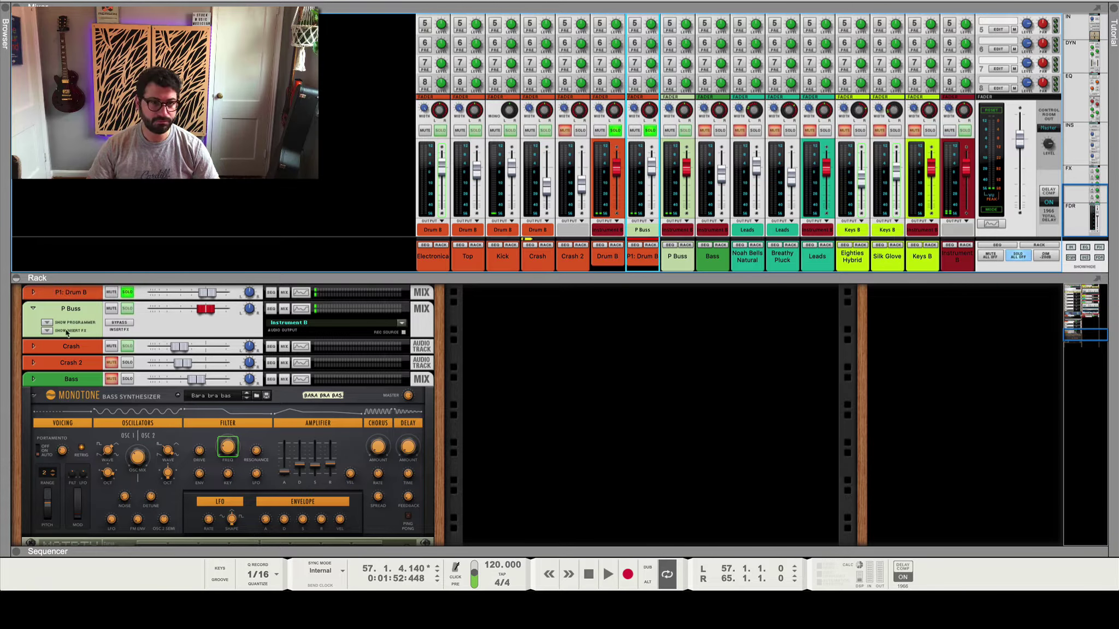
left_click(33, 293)
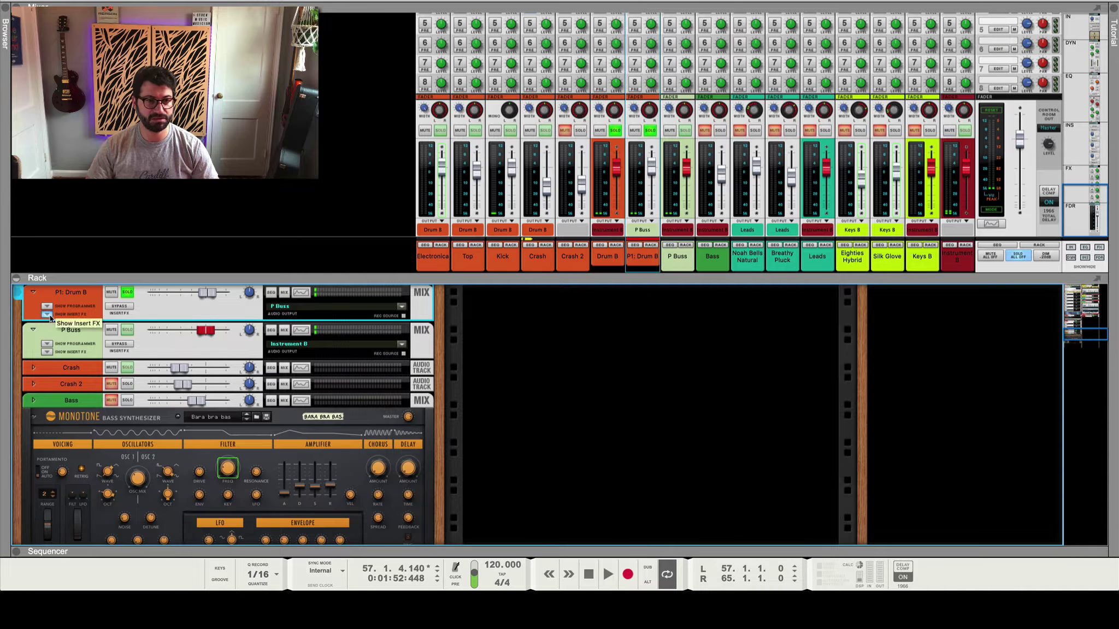
right_click(107, 325)
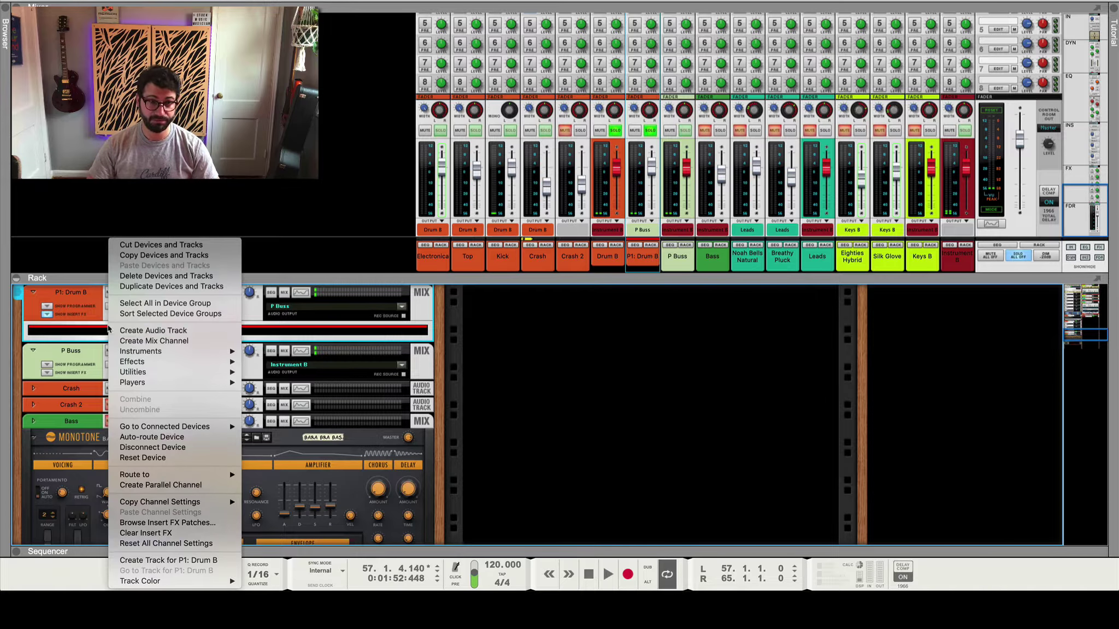
mouse_move(154, 365)
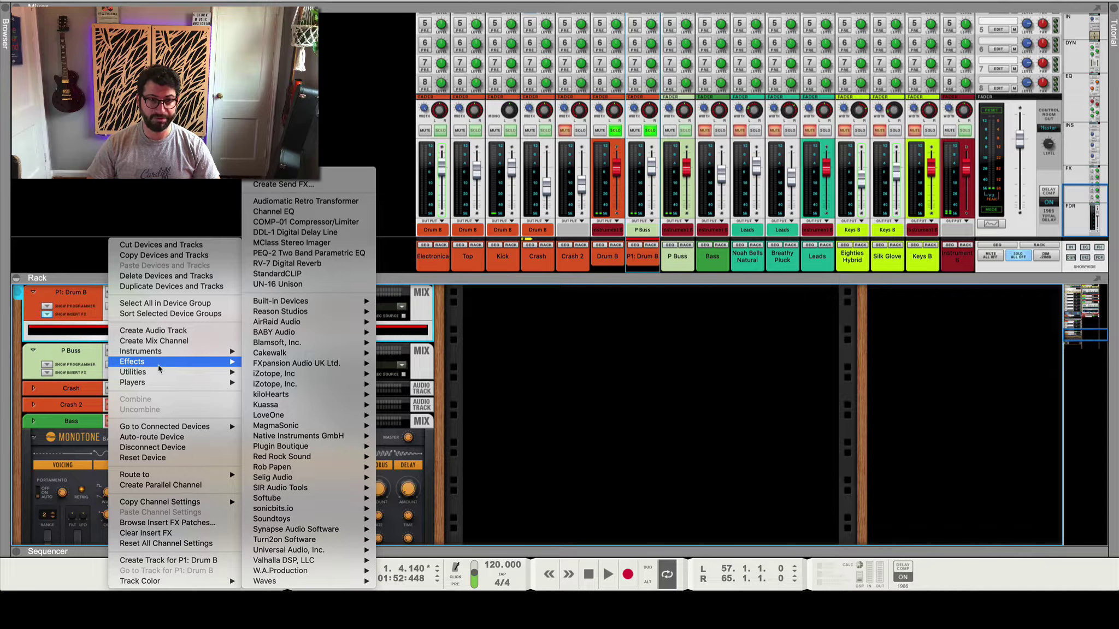
mouse_move(193, 352)
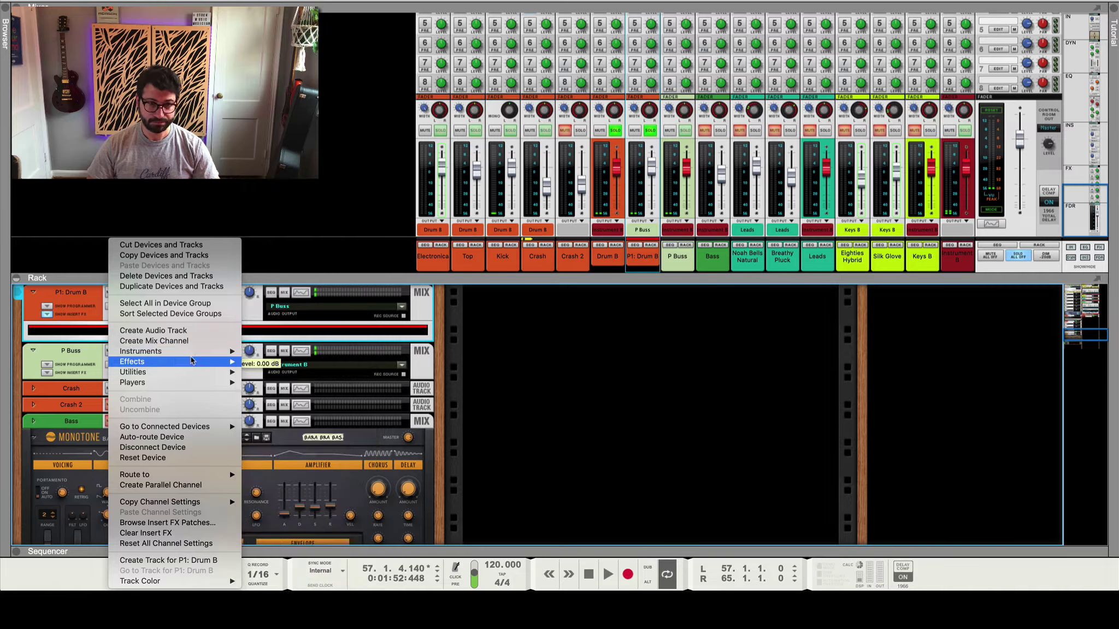
mouse_move(317, 301)
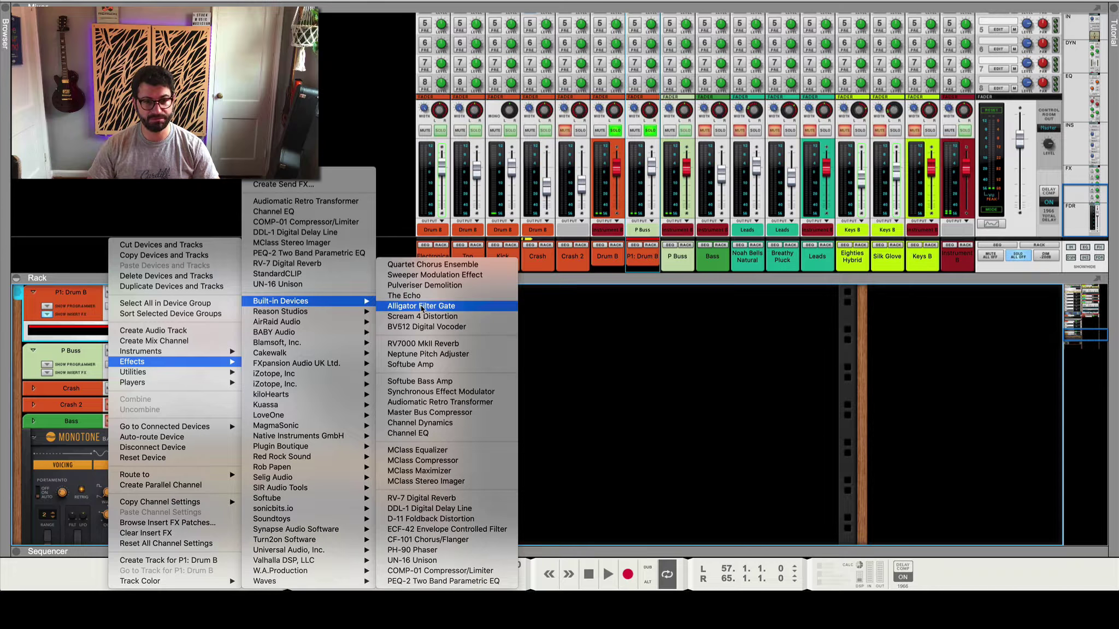
left_click(455, 412)
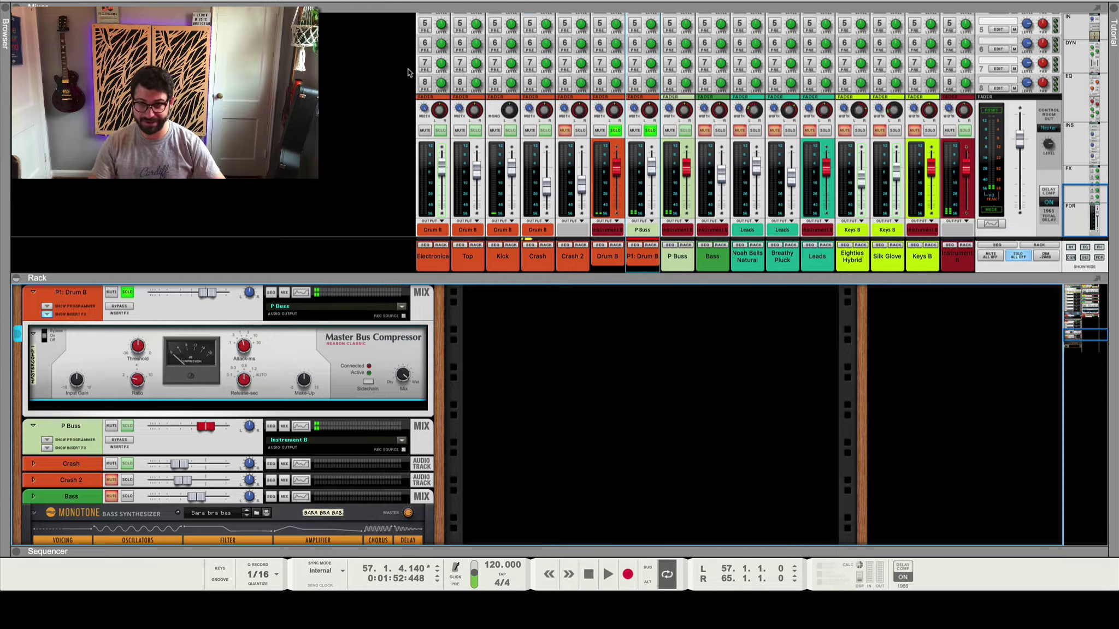
Mute the original Drum B, select the P1: Drum B compressor, and start playback.
left_click(615, 131)
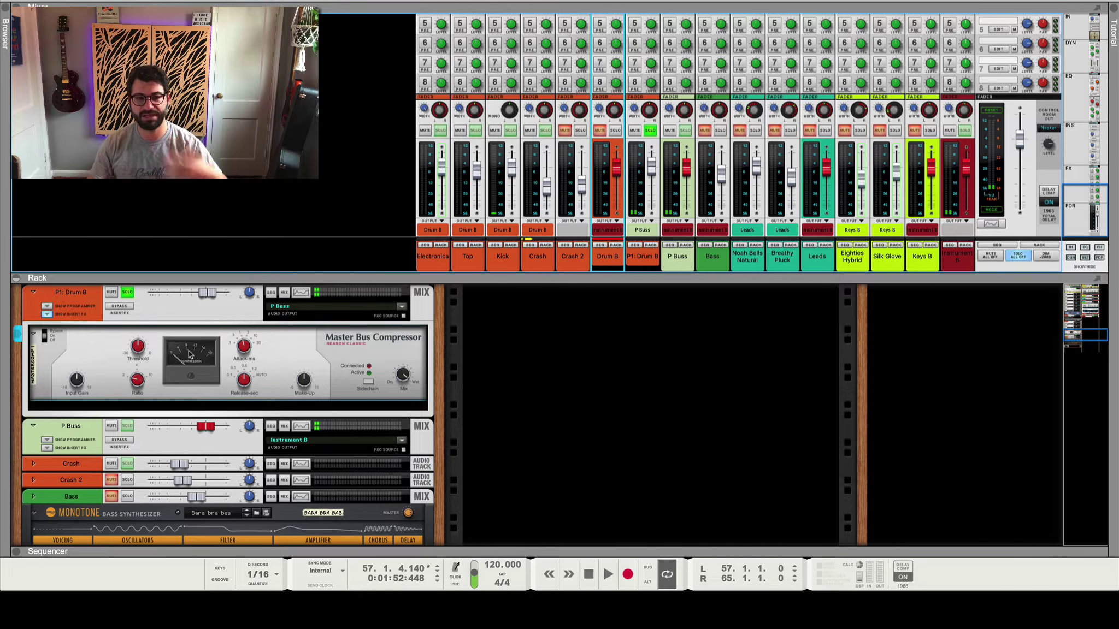
left_click(245, 343)
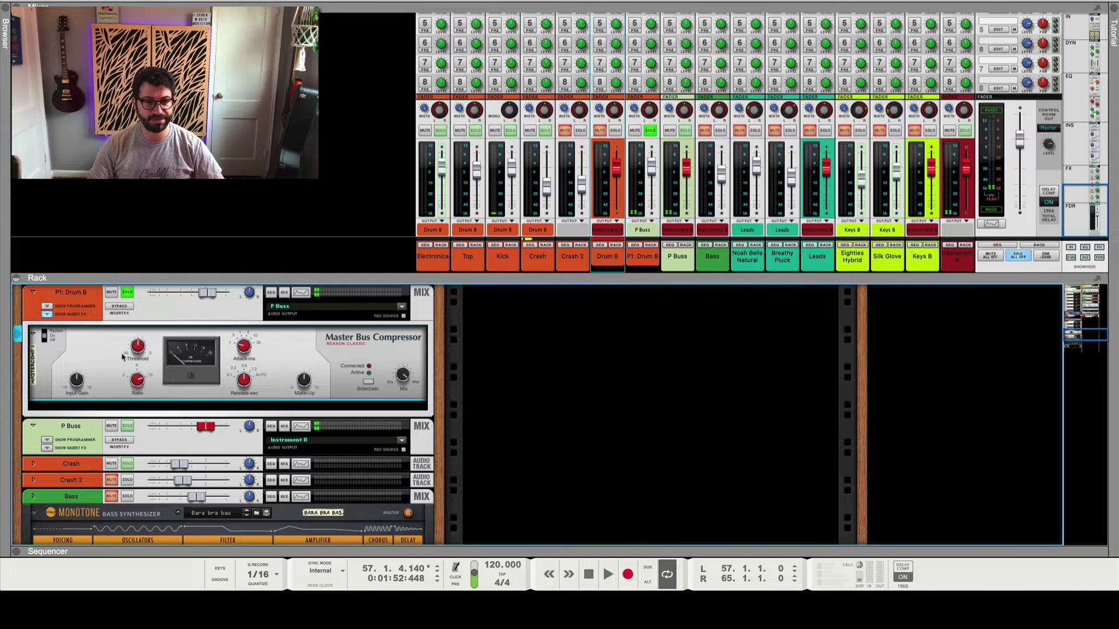
key("space")
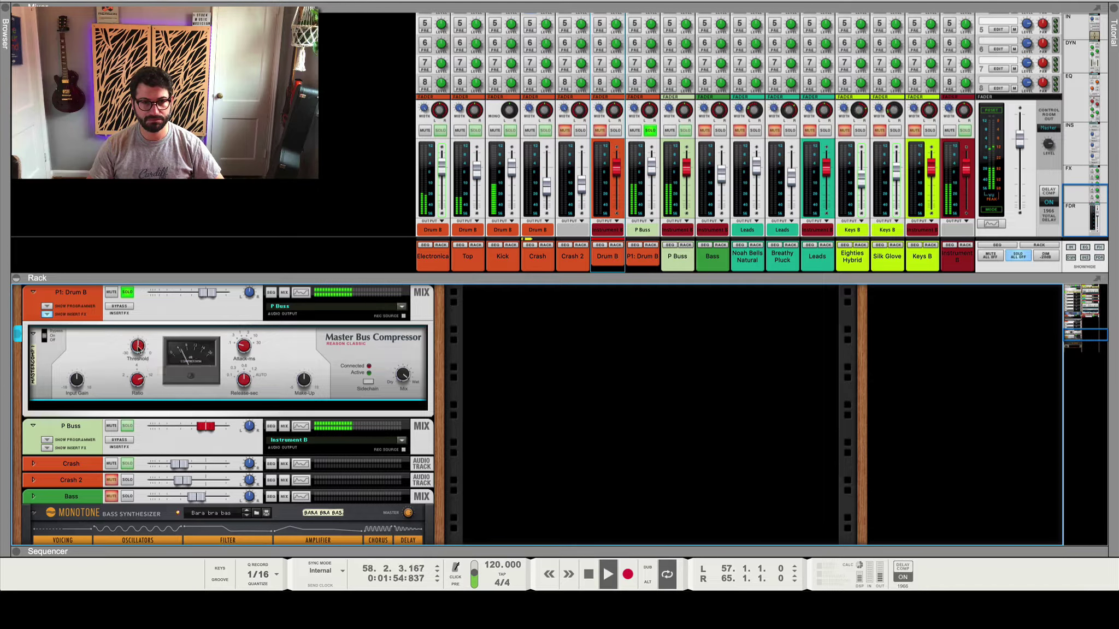
Set the compressor threshold to -18.28 dB, release to 0.3 s and make-up gain to 8.75 dB.
mouse_move(135, 347)
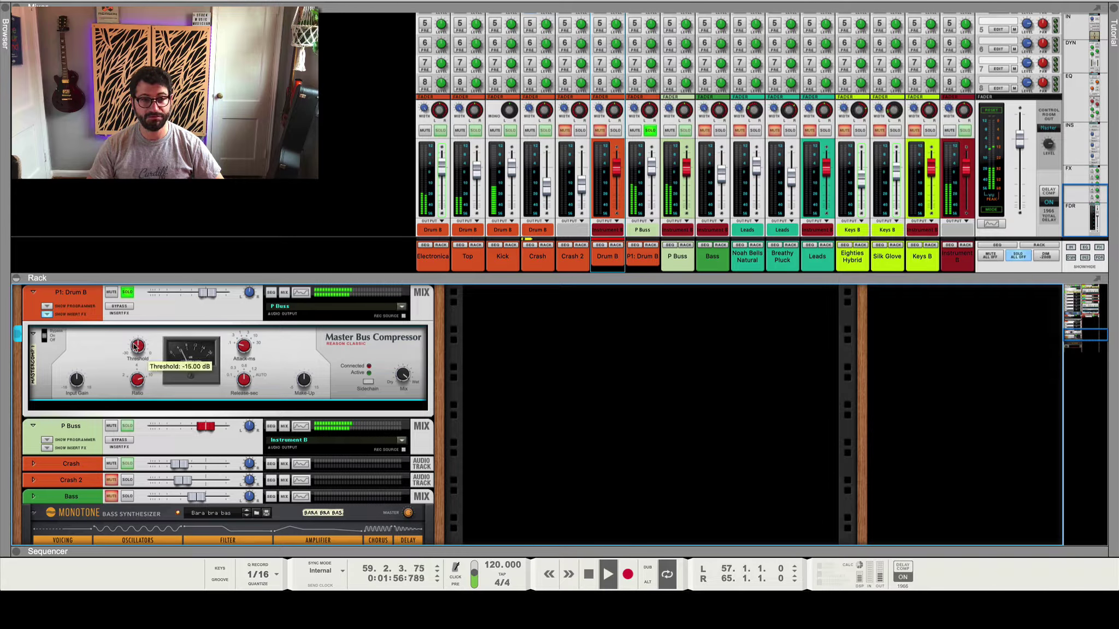
left_click_drag(134, 347, 136, 352)
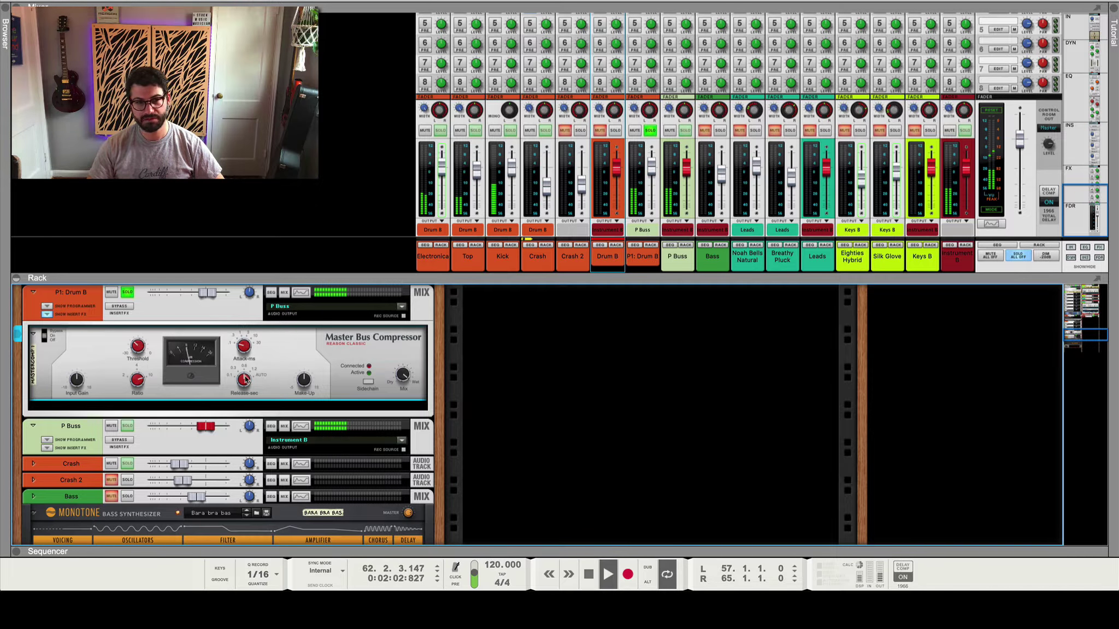
mouse_move(244, 382)
left_click_drag(244, 382, 241, 389)
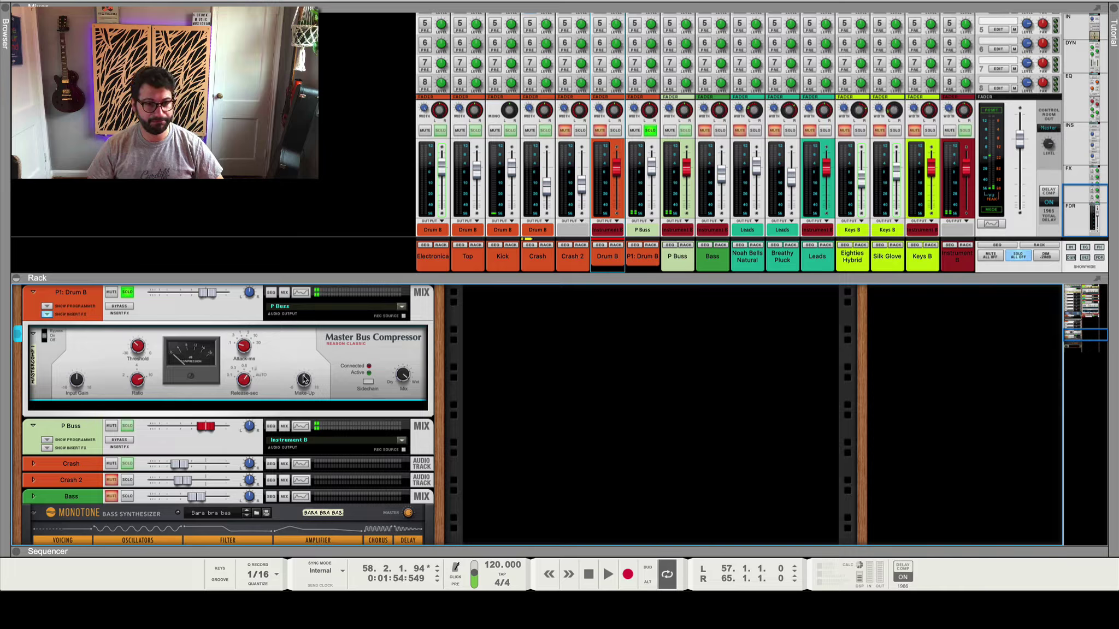
left_click_drag(304, 377, 306, 378)
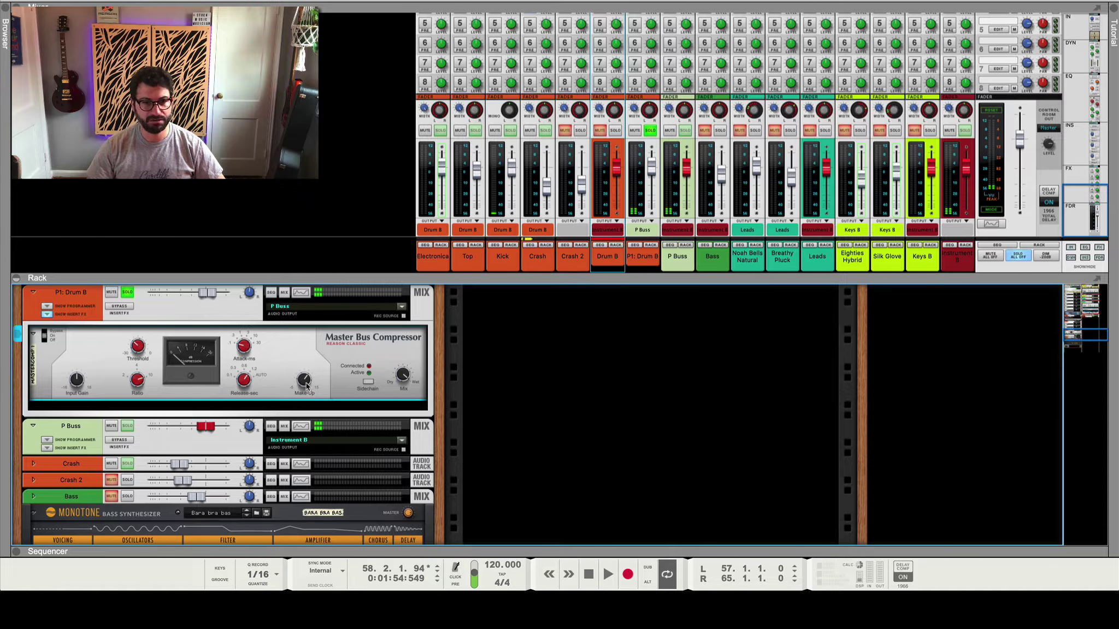
left_click_drag(306, 386, 306, 384)
Restart playback and A/B the P1: Drum B compressor by toggling its bypass off and on.
key("space")
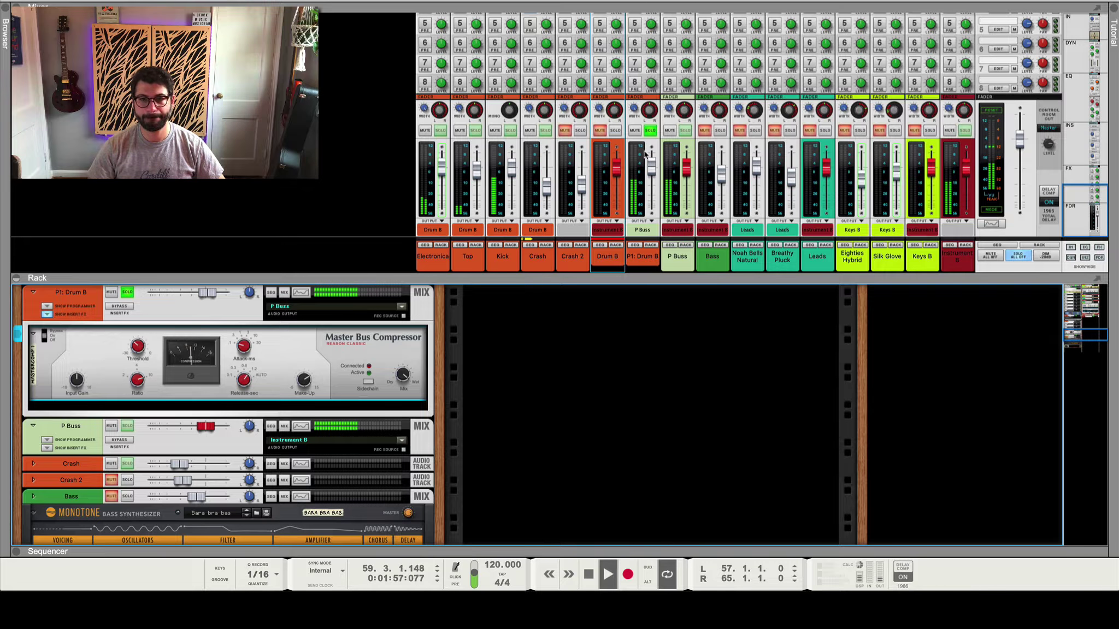
key("space")
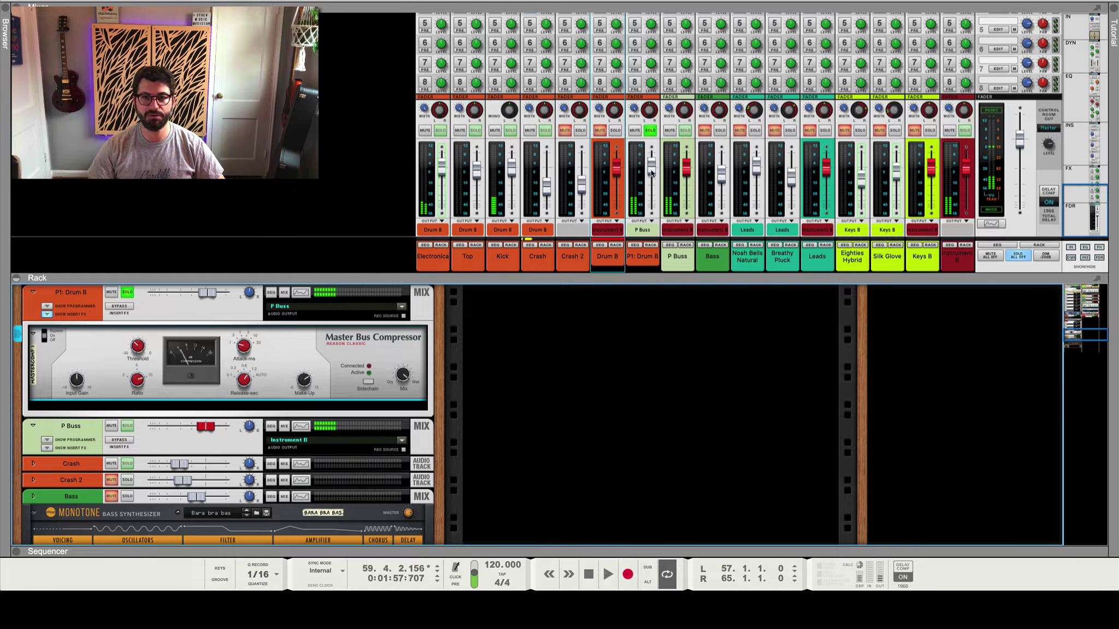
left_click(615, 131)
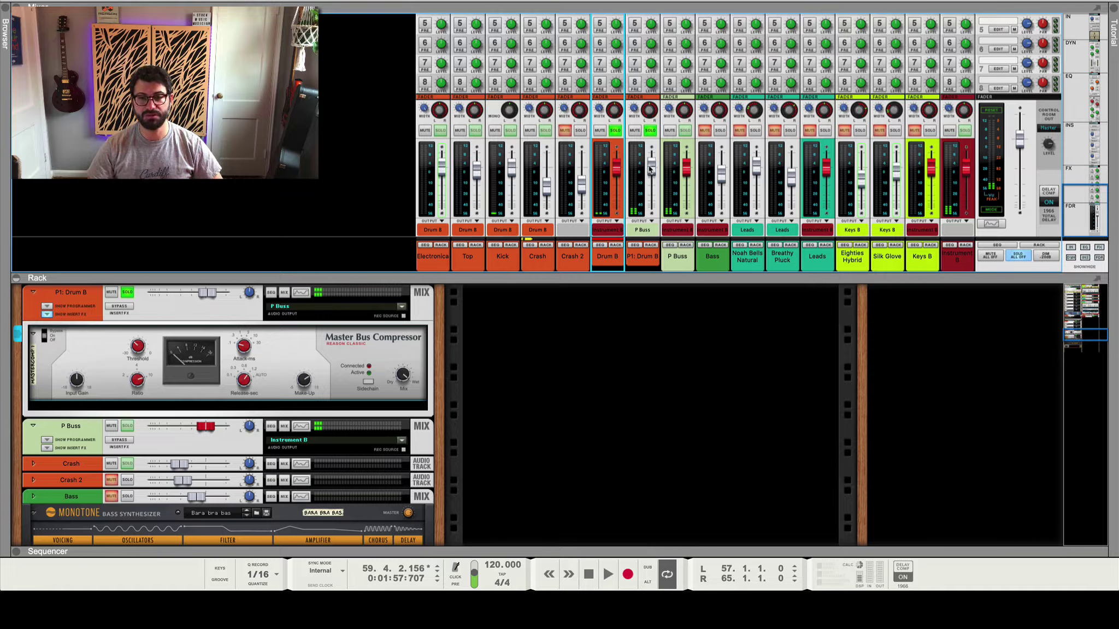
left_click(615, 131)
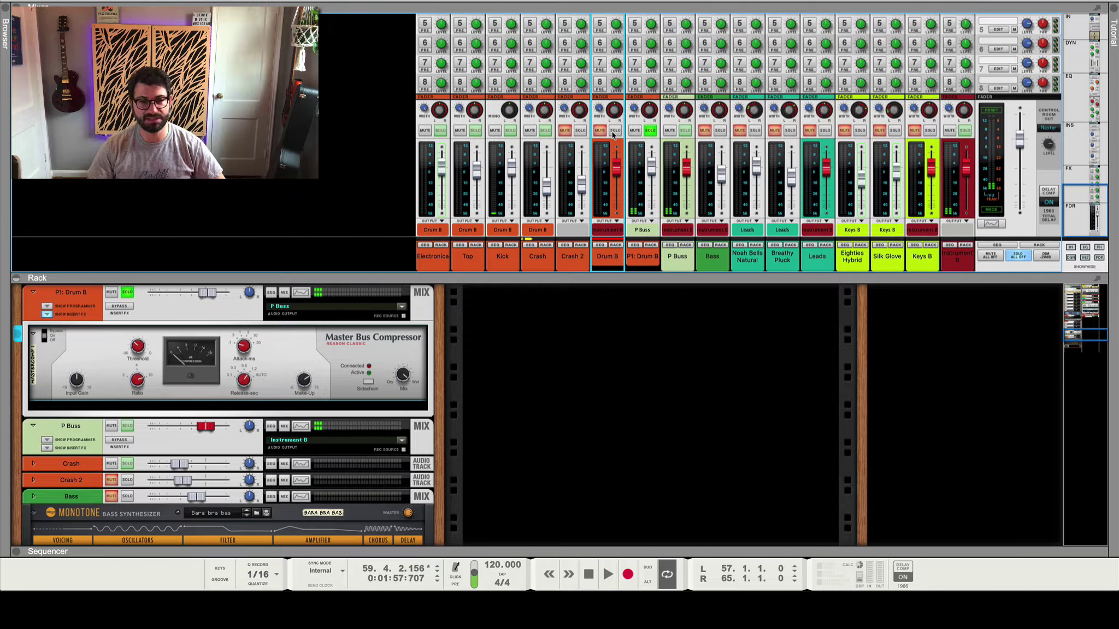
key("space")
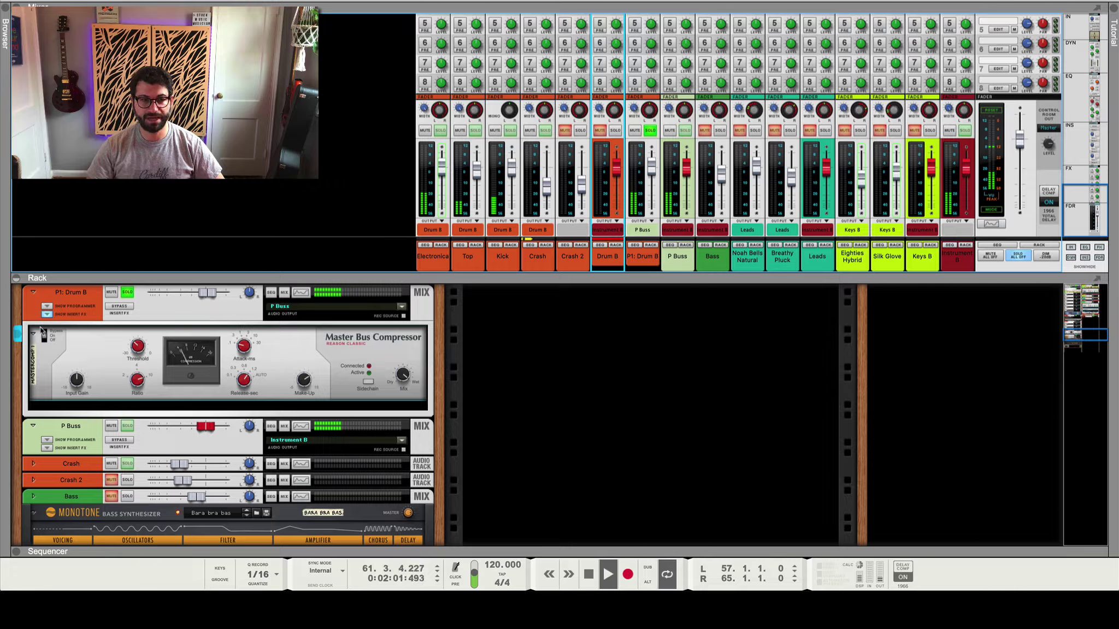
left_click(130, 307)
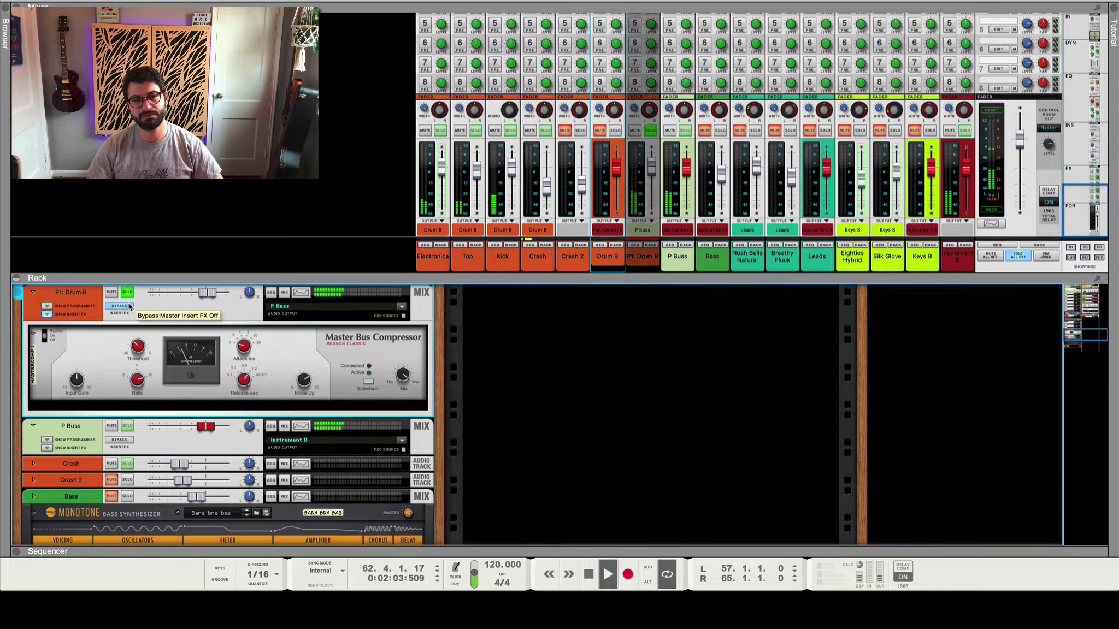
left_click(129, 308)
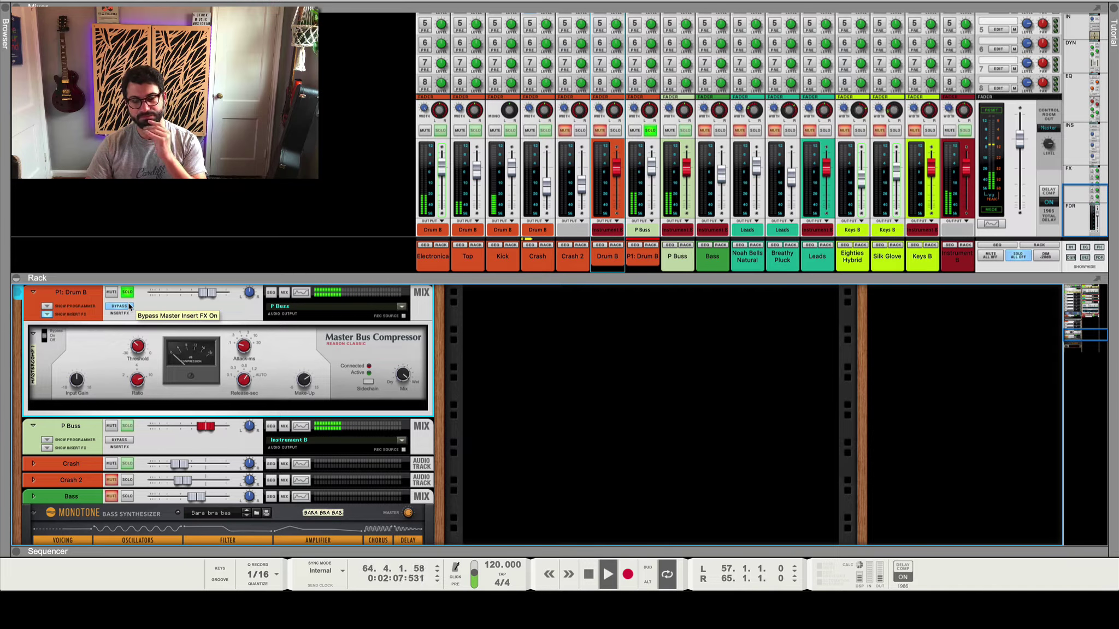
left_click(130, 308)
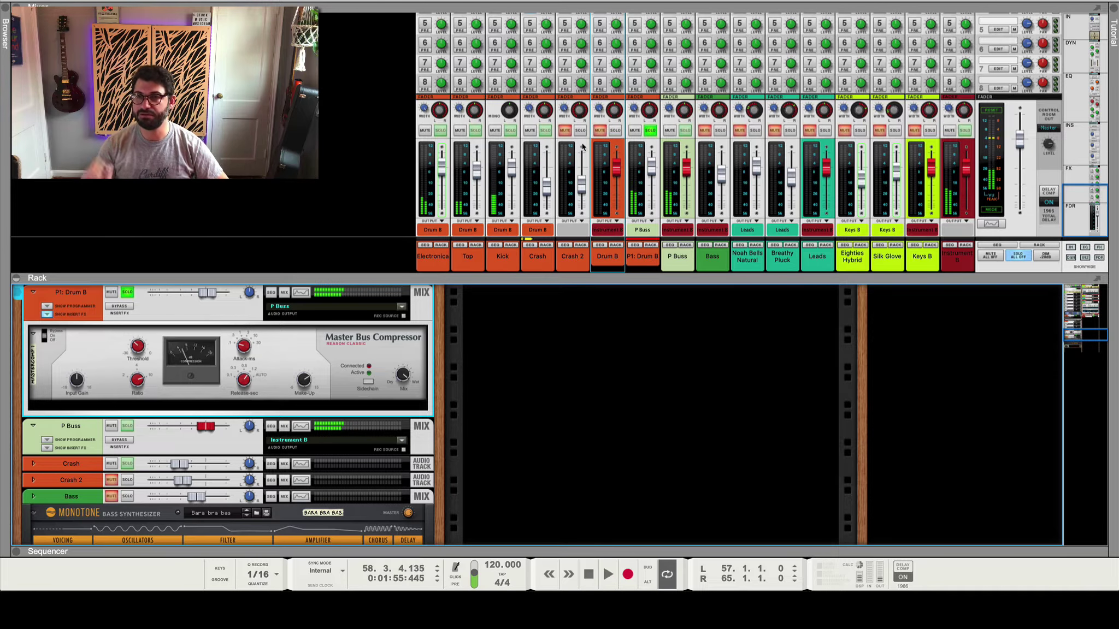
Pull the P1: Drum B fader fully down, then raise it to -22.46 dB while playing.
mouse_move(582, 146)
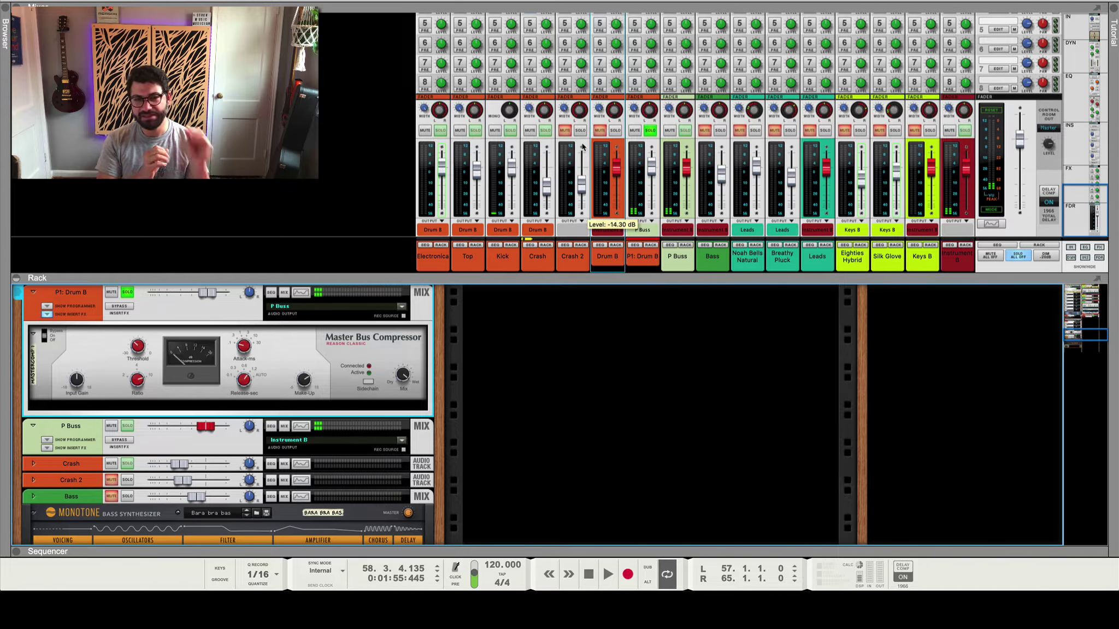
left_click(615, 131)
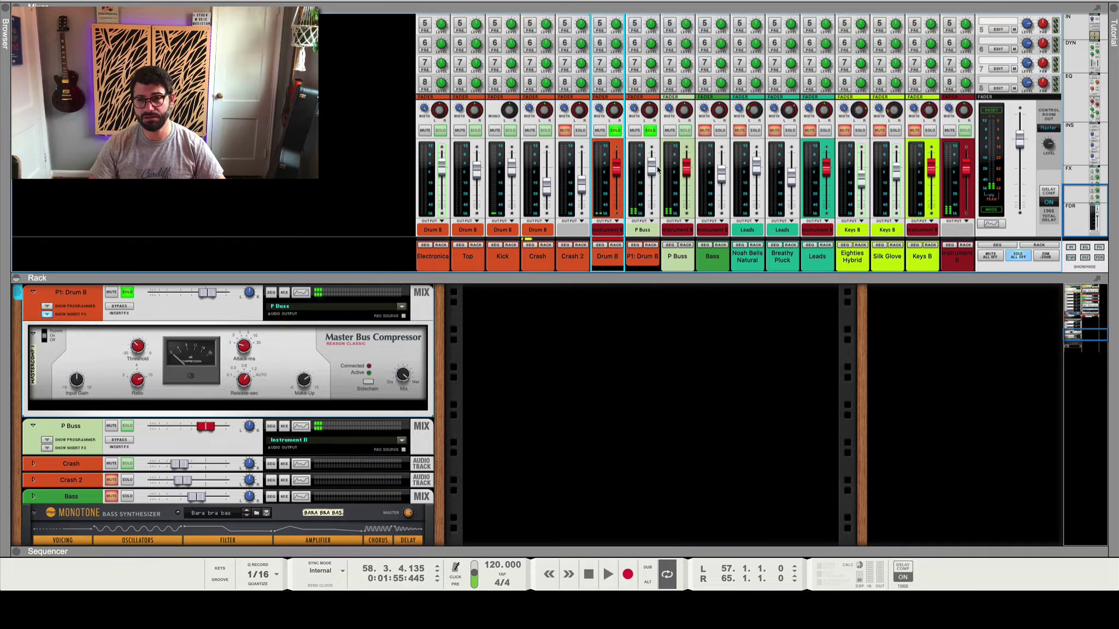
left_click_drag(651, 164, 648, 274)
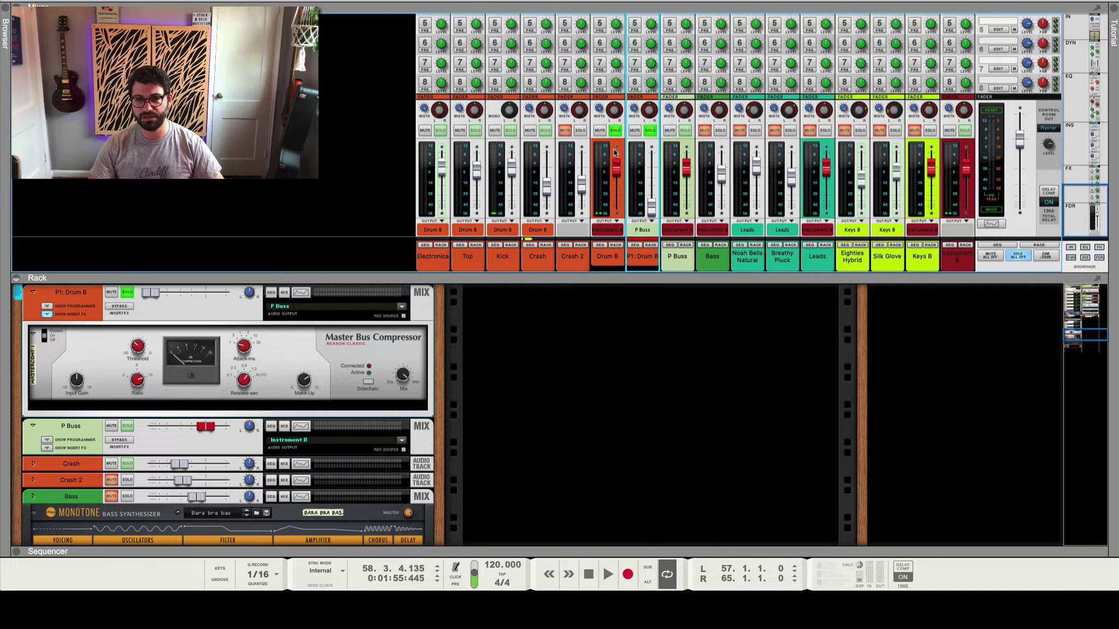
mouse_move(653, 212)
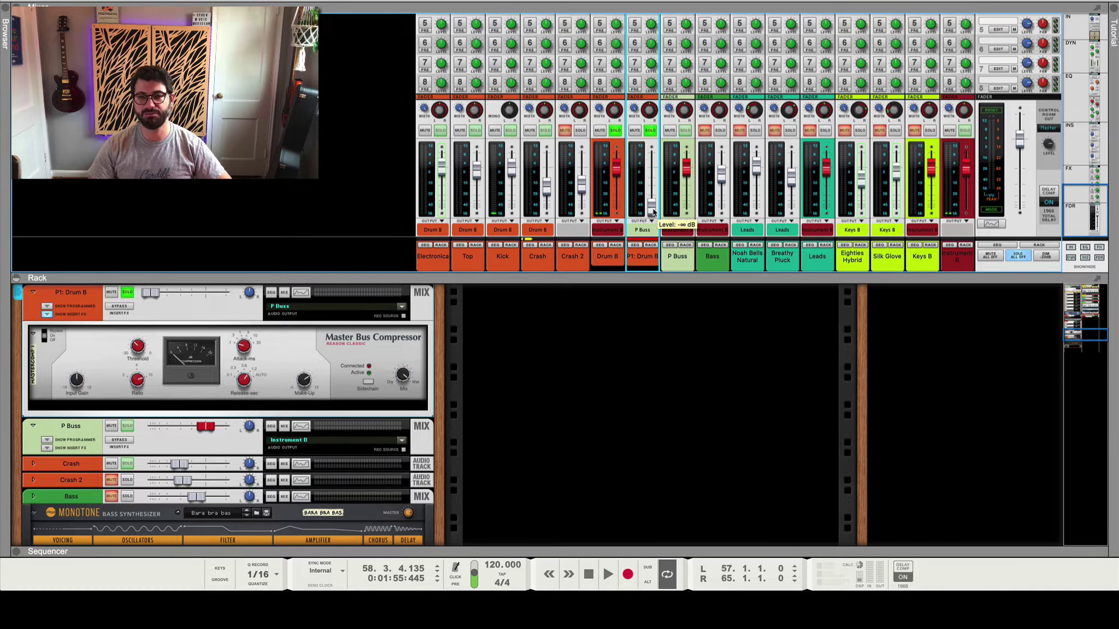
key("space")
left_click_drag(653, 212, 656, 183)
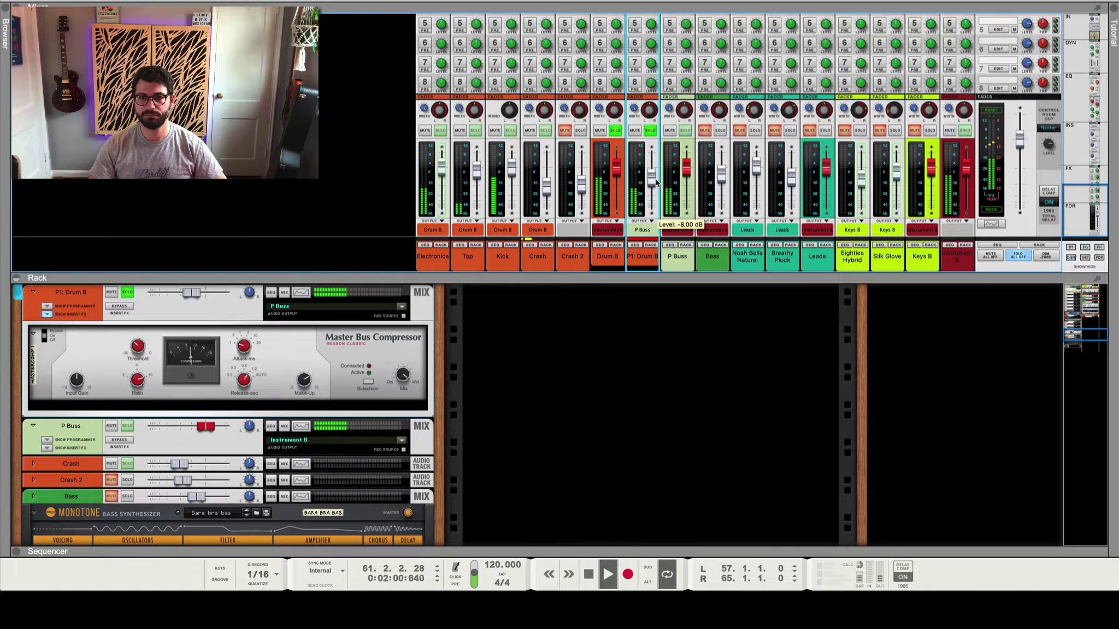
Compare Drum B alone against Drum B with P1: Drum B by toggling their solos.
left_click(650, 131)
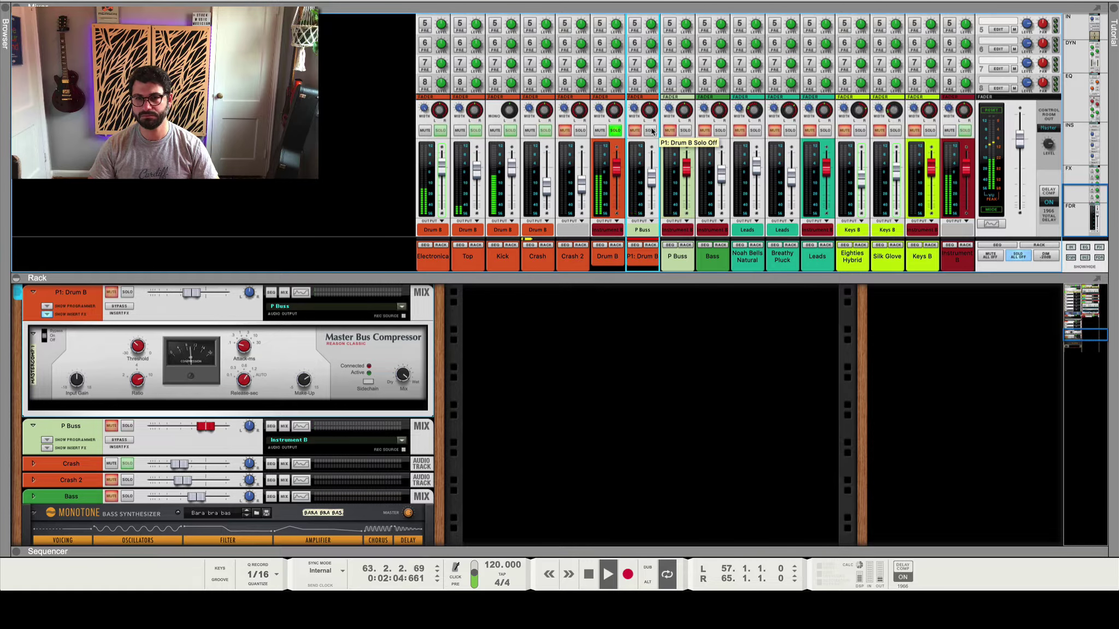
left_click(651, 131)
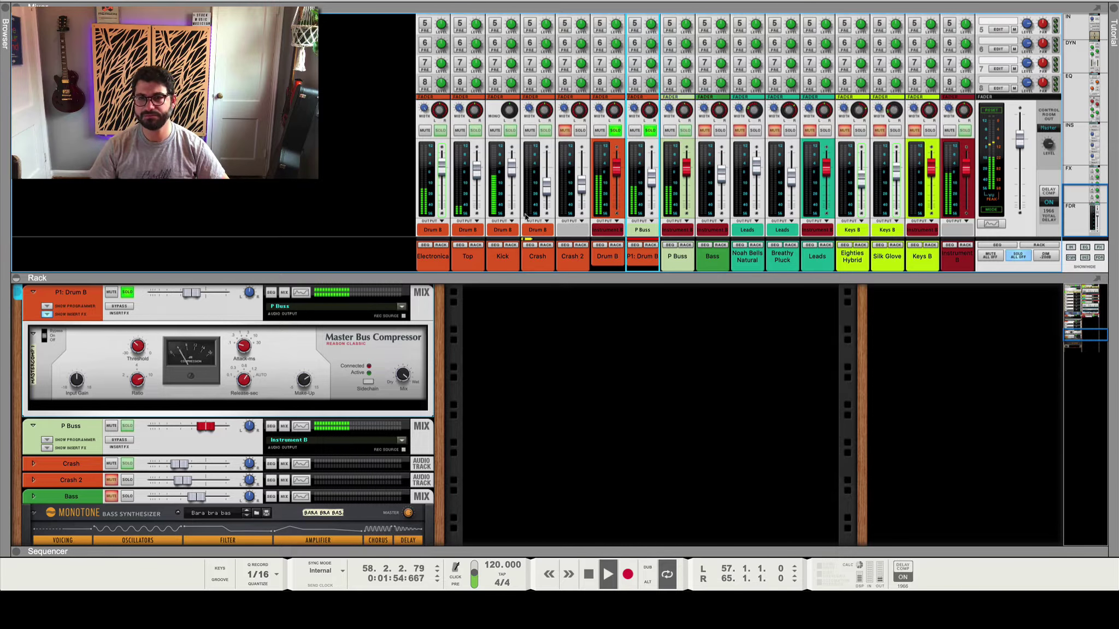
left_click(615, 130)
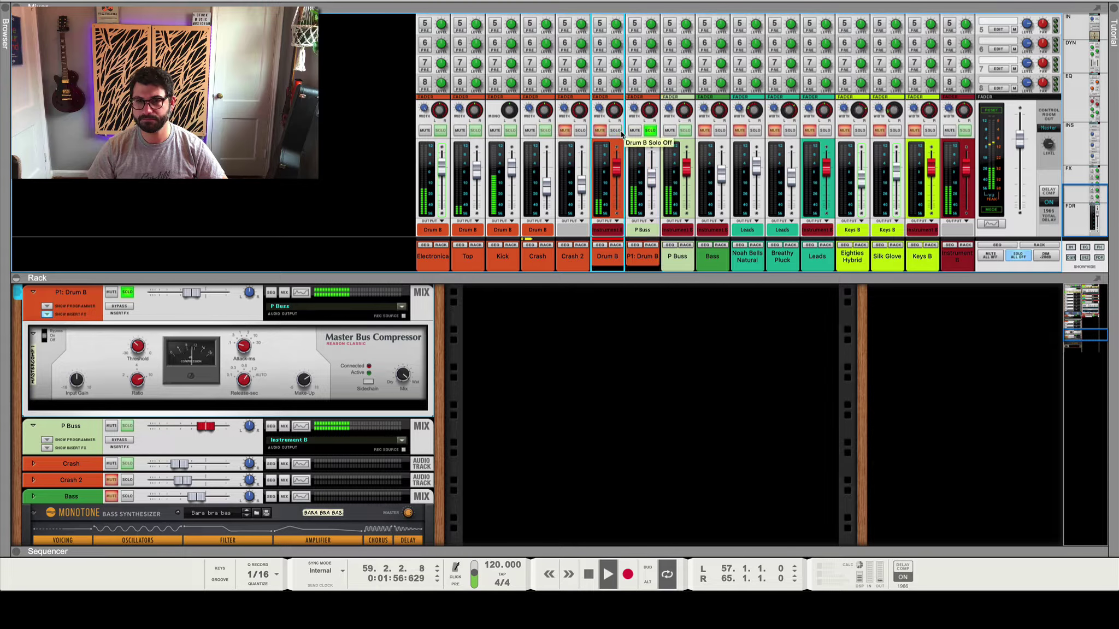
left_click(615, 130)
left_click(649, 130)
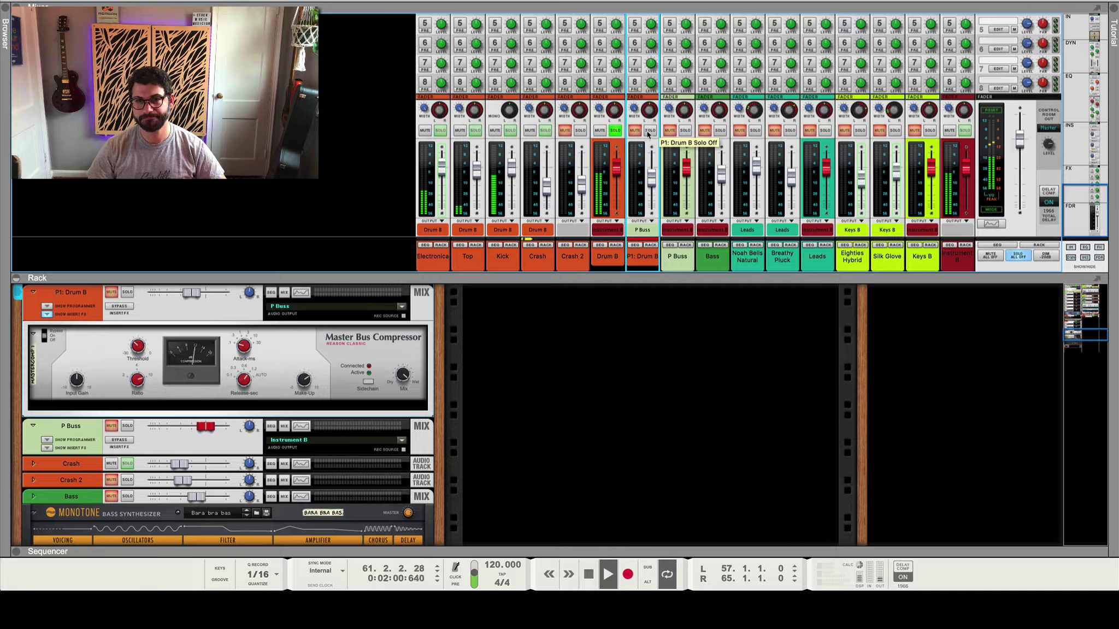
left_click(649, 130)
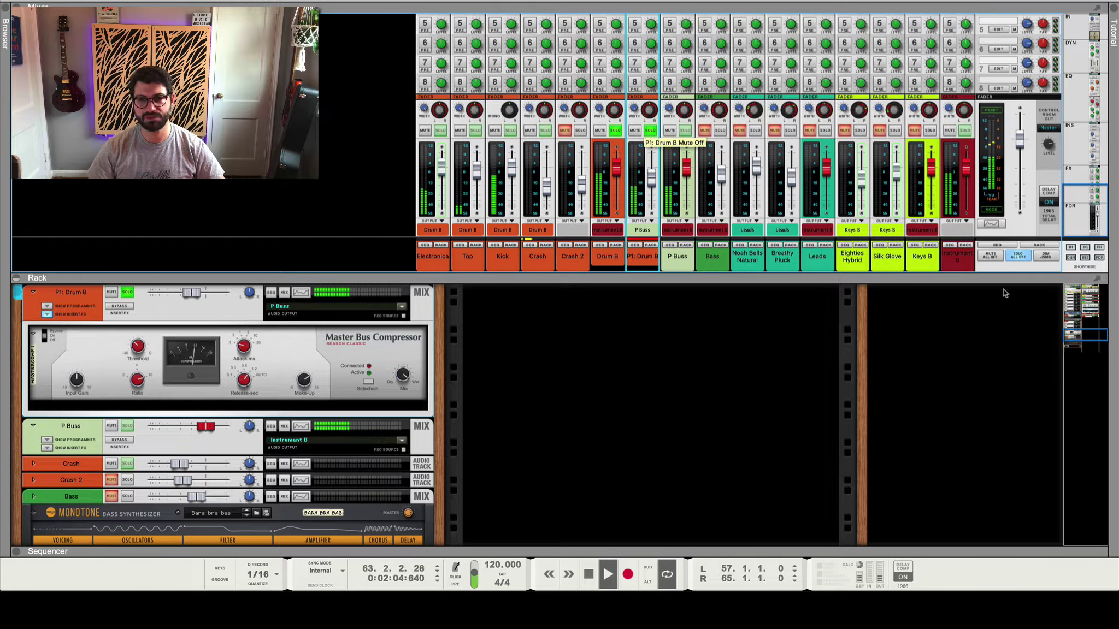
Clear all solos with Solo All Off, leave P Buss unmuted, and select P1: Drum B.
left_click(1013, 252)
left_click(1013, 253)
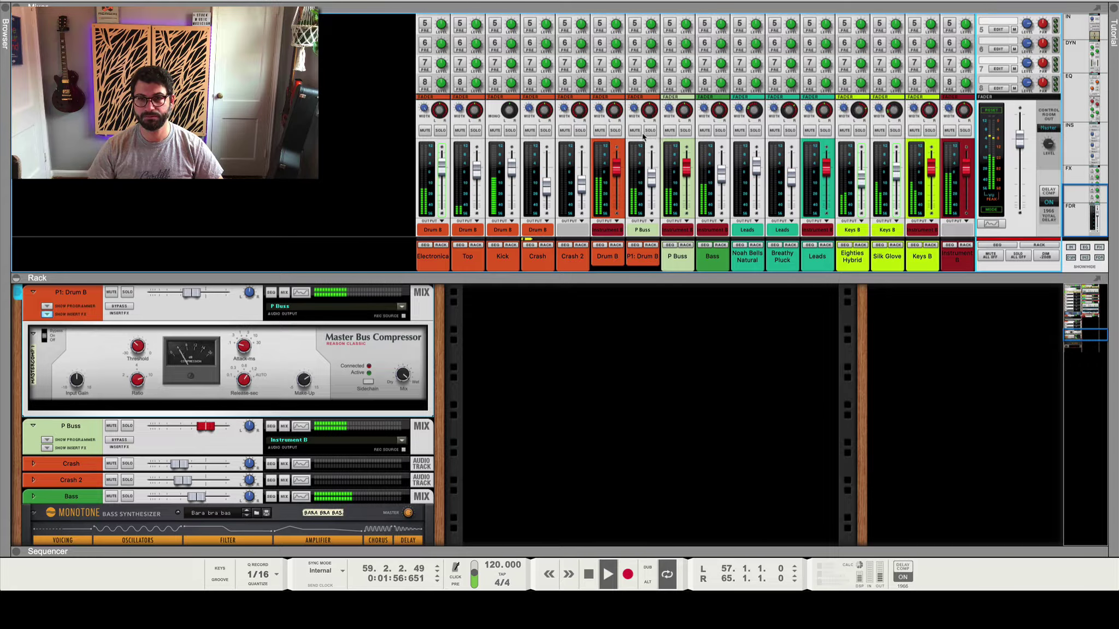
left_click(669, 131)
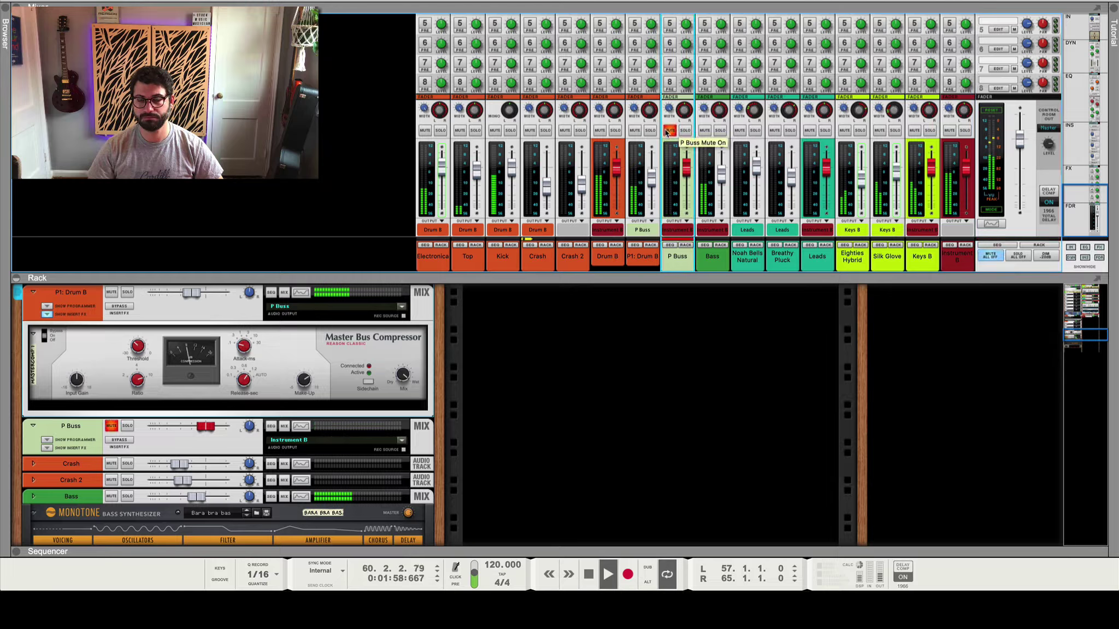
left_click(669, 131)
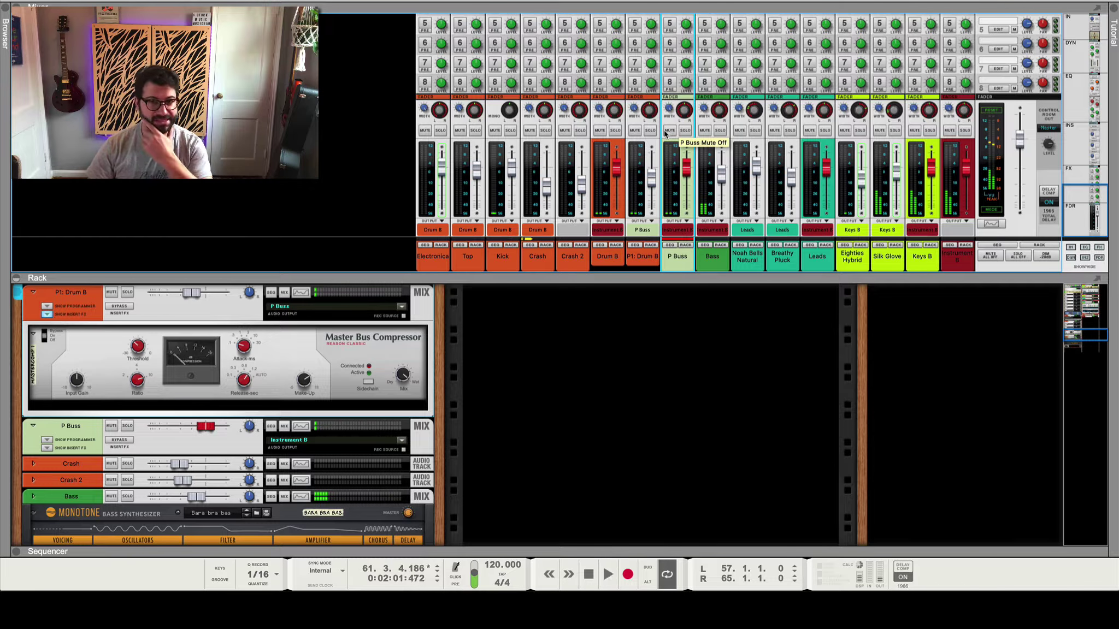
left_click(647, 258)
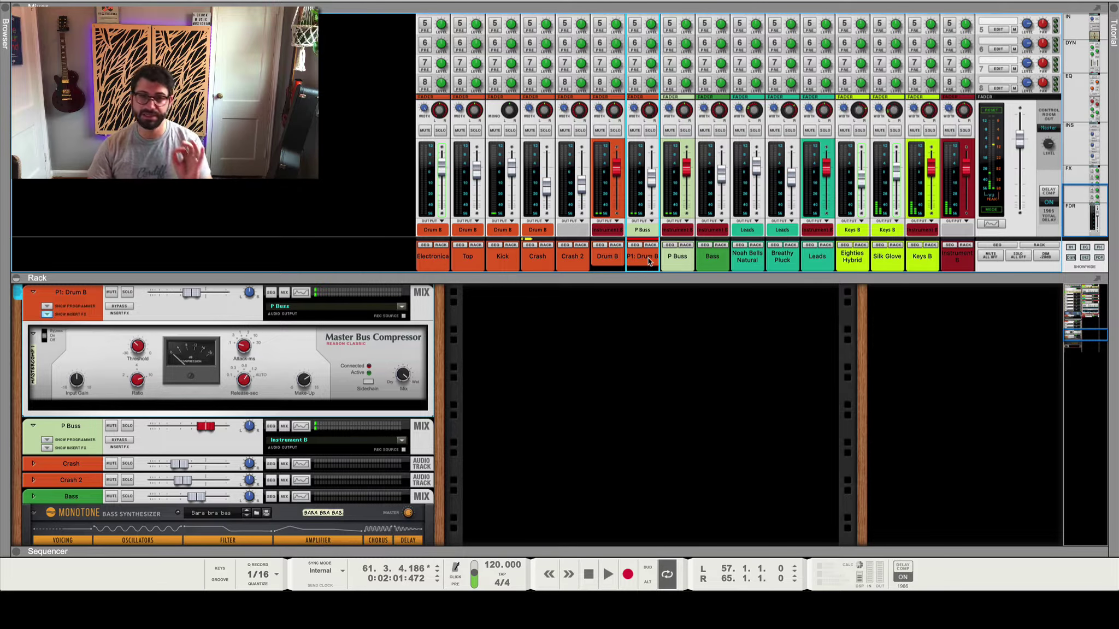
Create P2: Drum B as a parallel copy of P1: Drum B, solo it, and start playback.
right_click(648, 257)
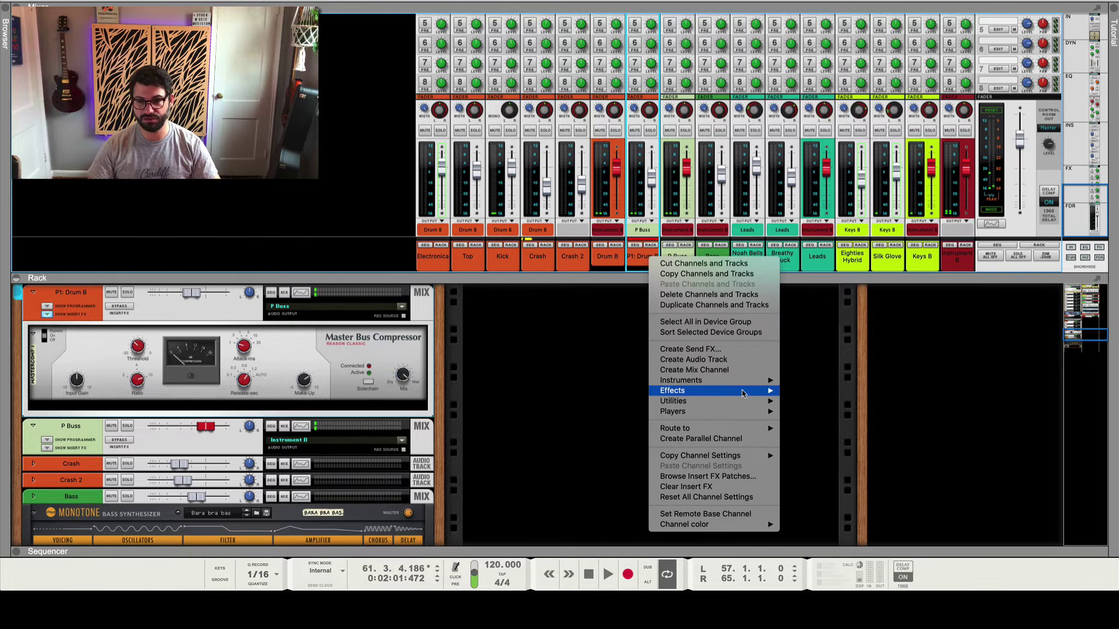
mouse_move(742, 394)
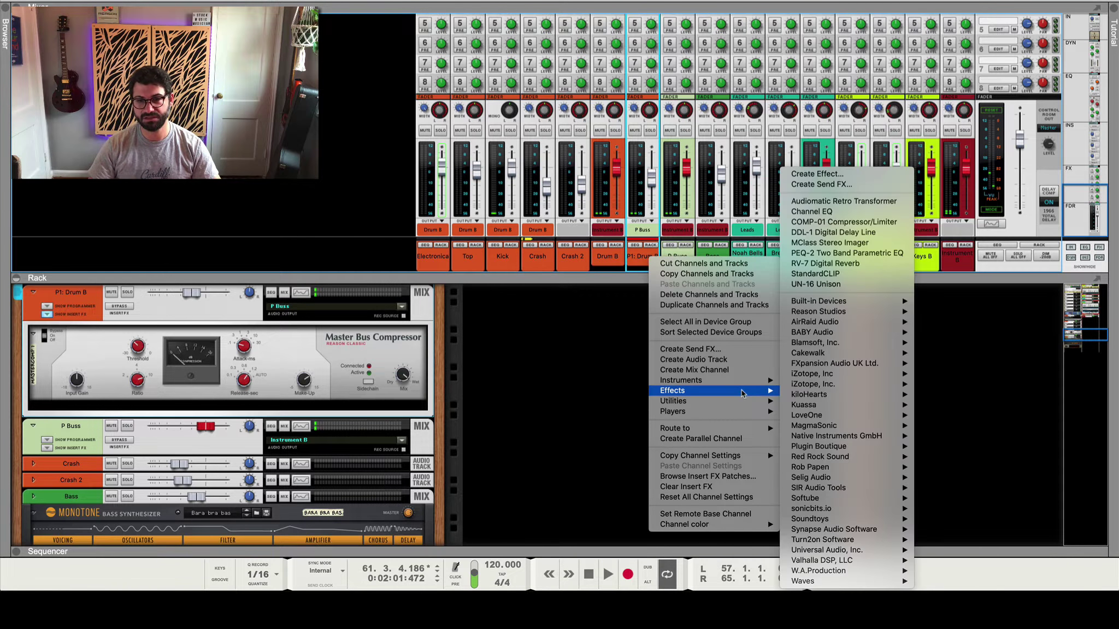
left_click(732, 438)
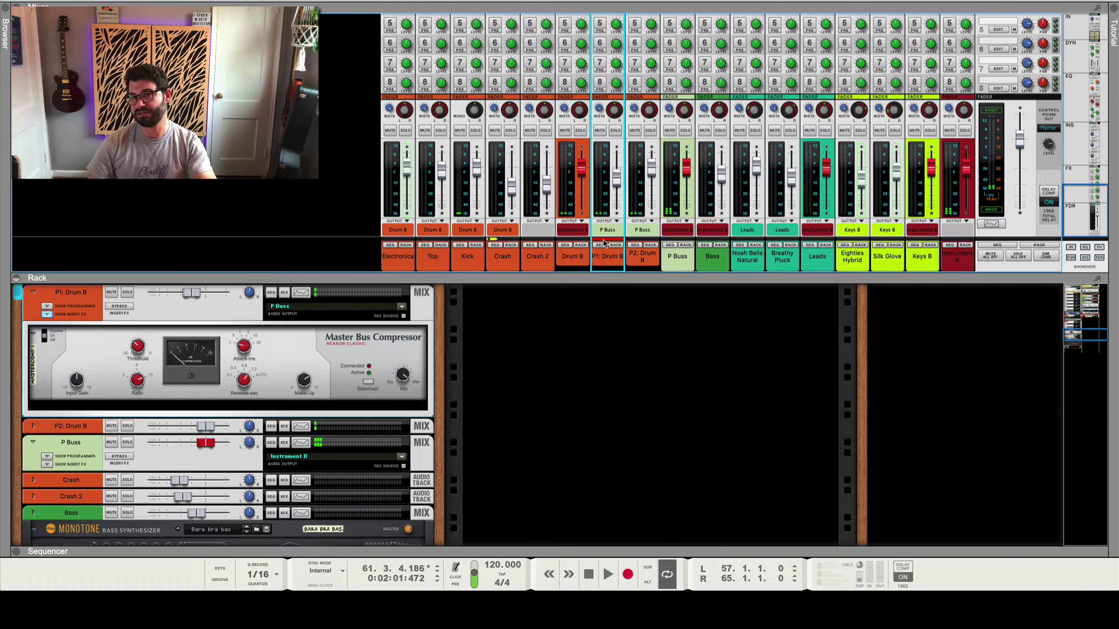
left_click(650, 130)
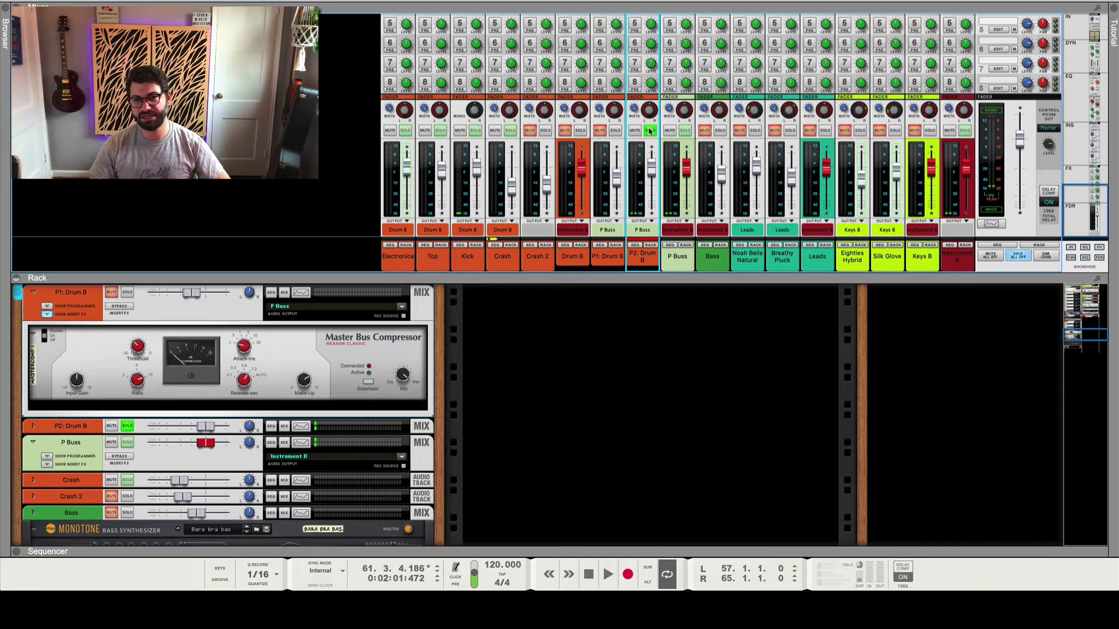
key("space")
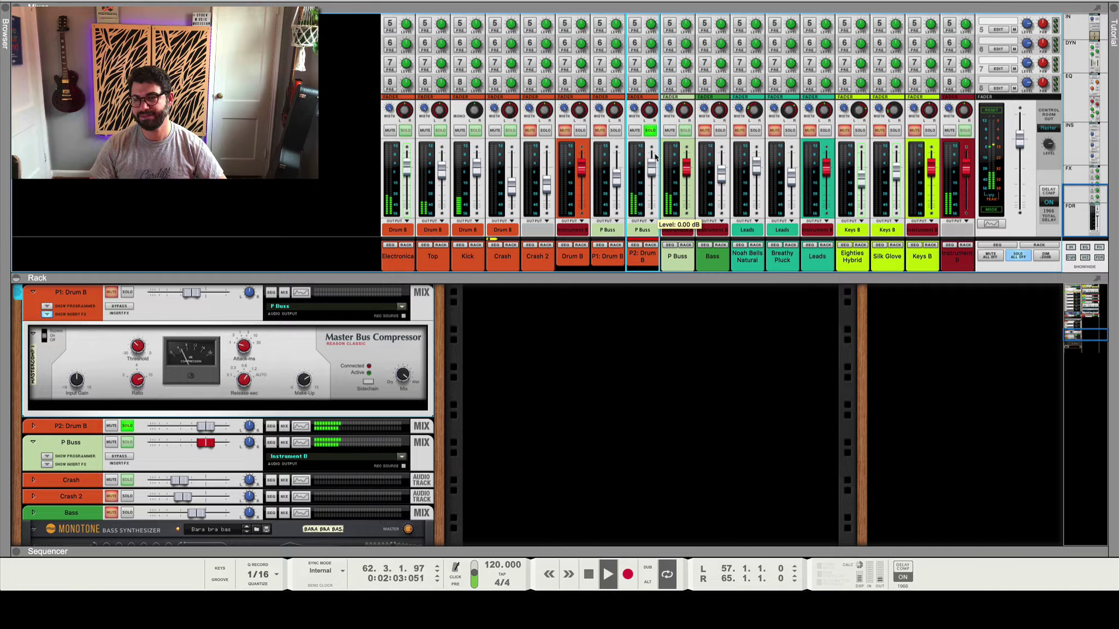
Toggle the P1: Drum B compressor bypass several times to compare the processed sound.
left_click(123, 307)
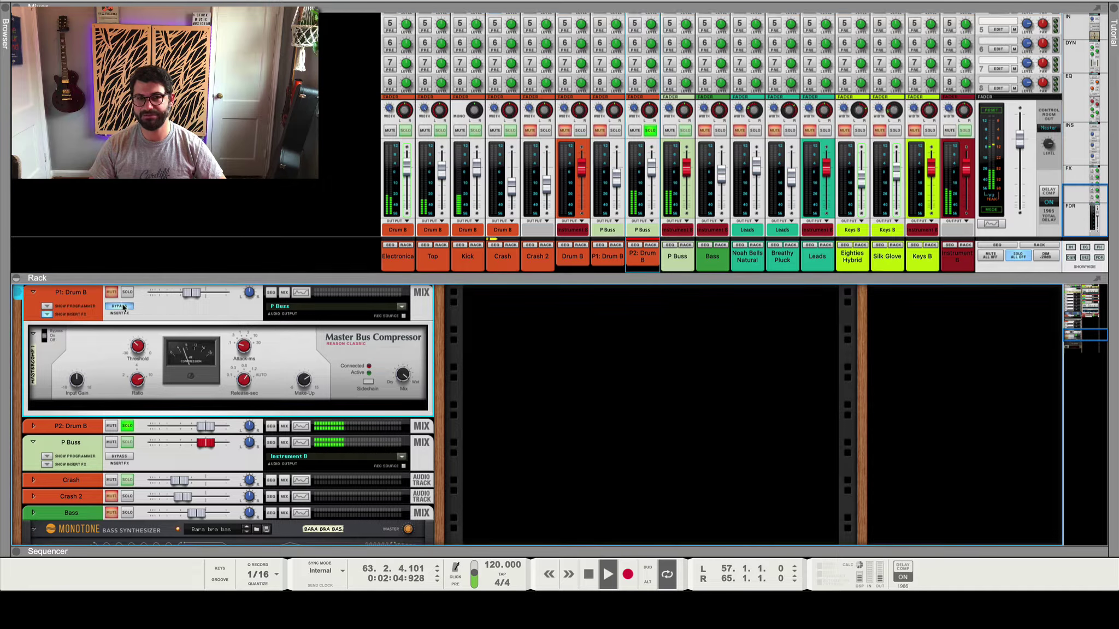
left_click(122, 306)
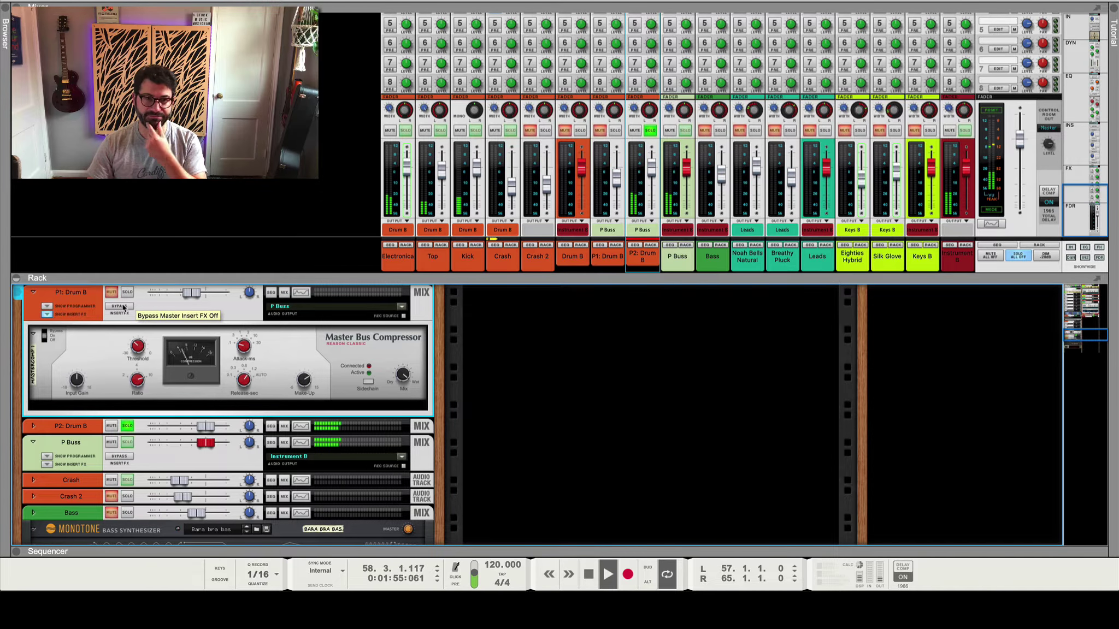
left_click(122, 307)
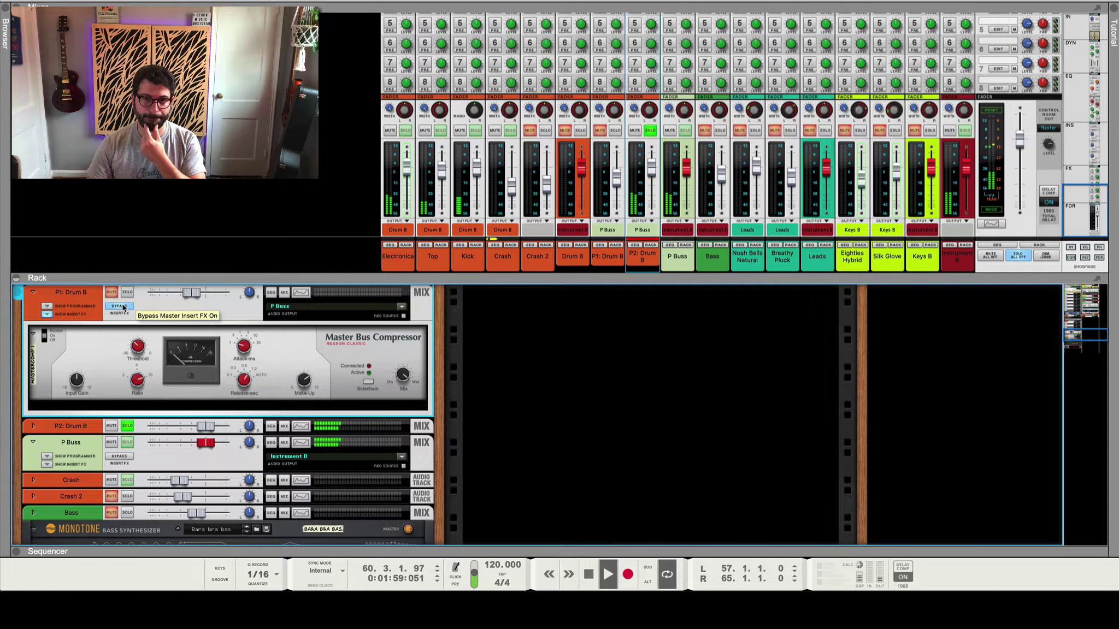
left_click(122, 307)
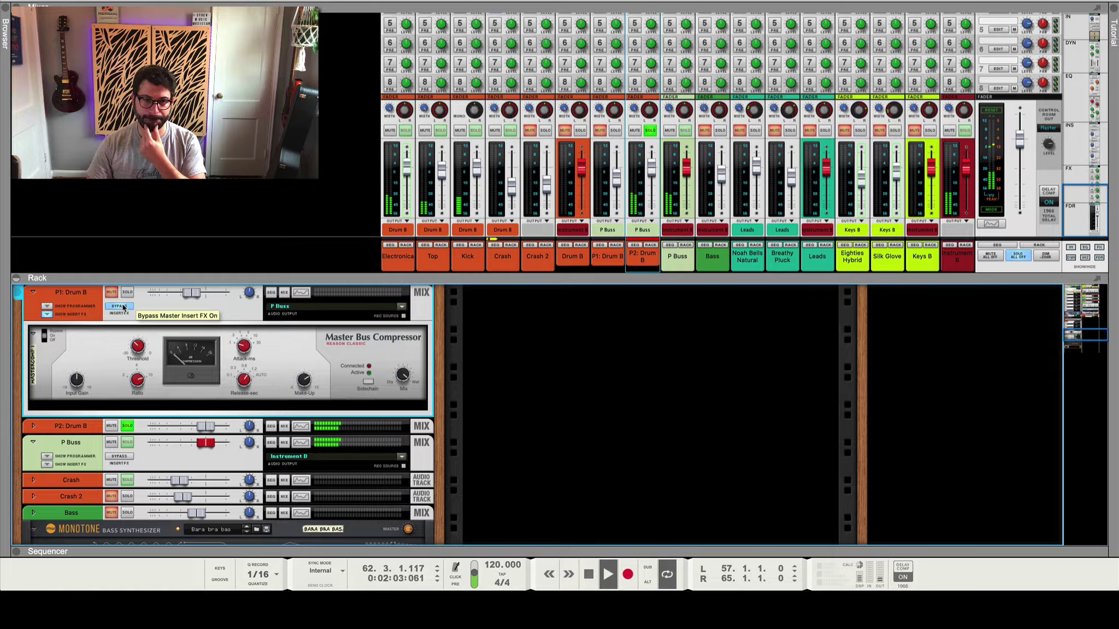
left_click(122, 307)
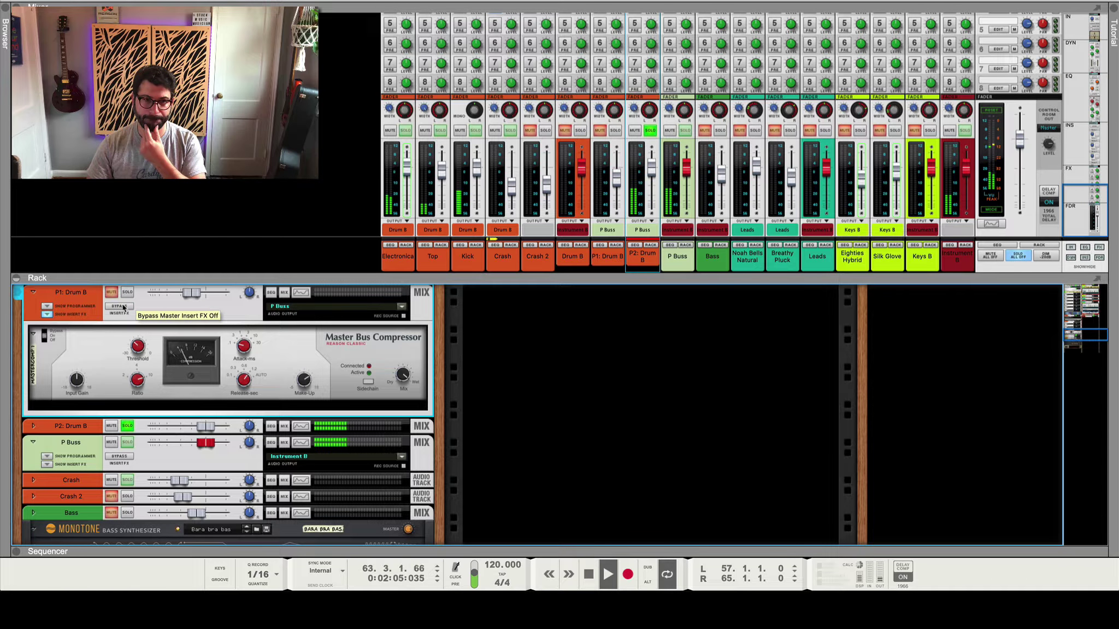
Stop playback, expand P2: Drum B, and reveal its empty insert effects section.
key("space")
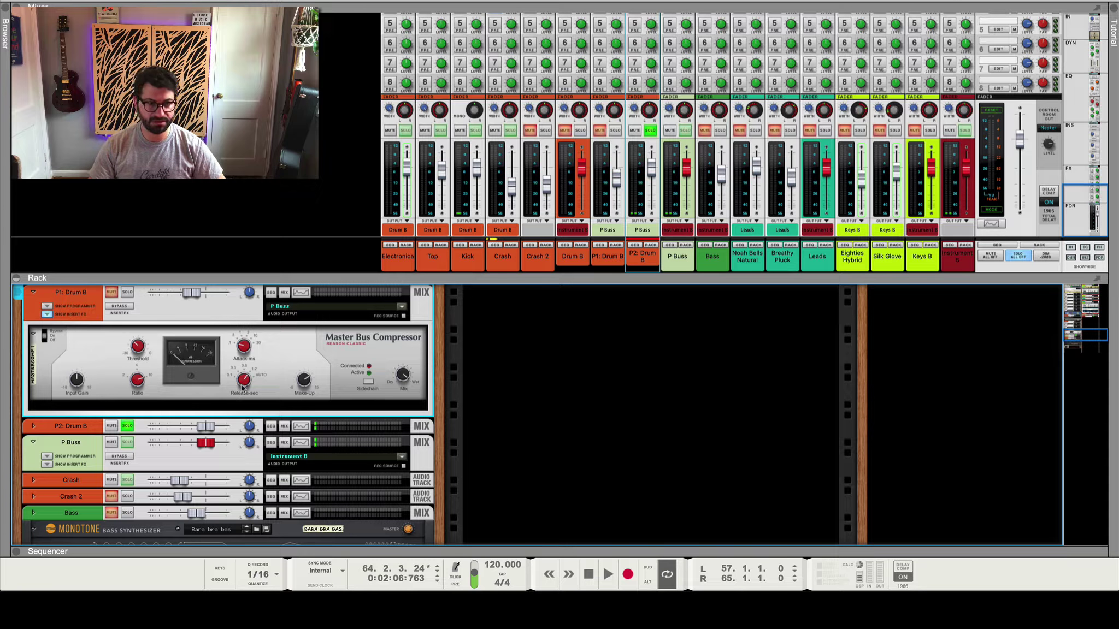
left_click(33, 426)
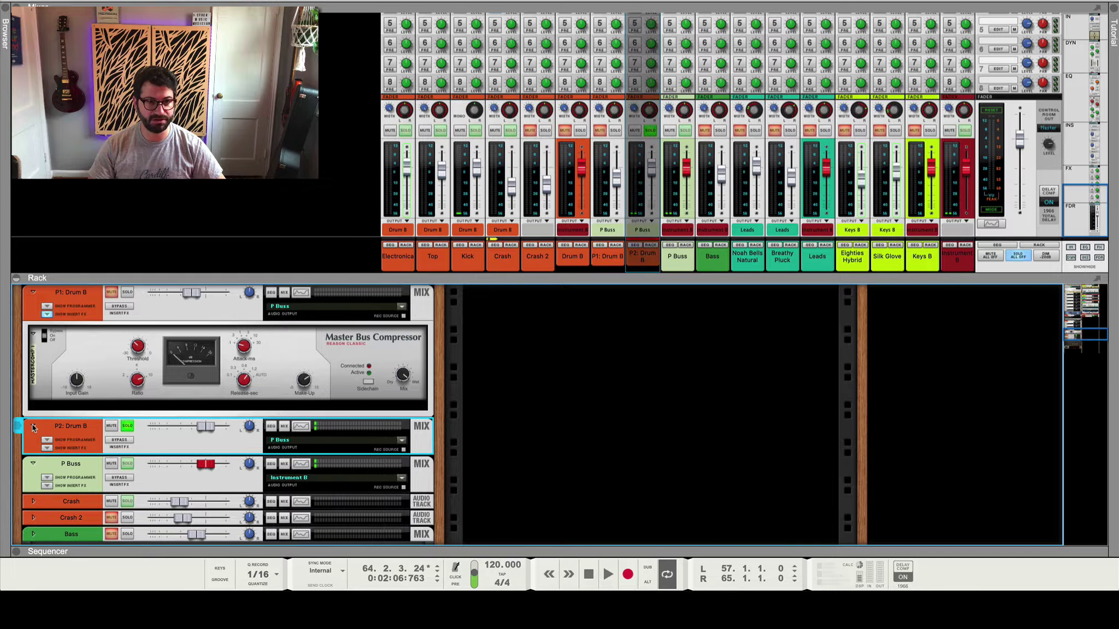
left_click(47, 448)
Insert a Scream 4 Distortion from Built-in Devices into the P2: Drum B insert slot.
right_click(104, 468)
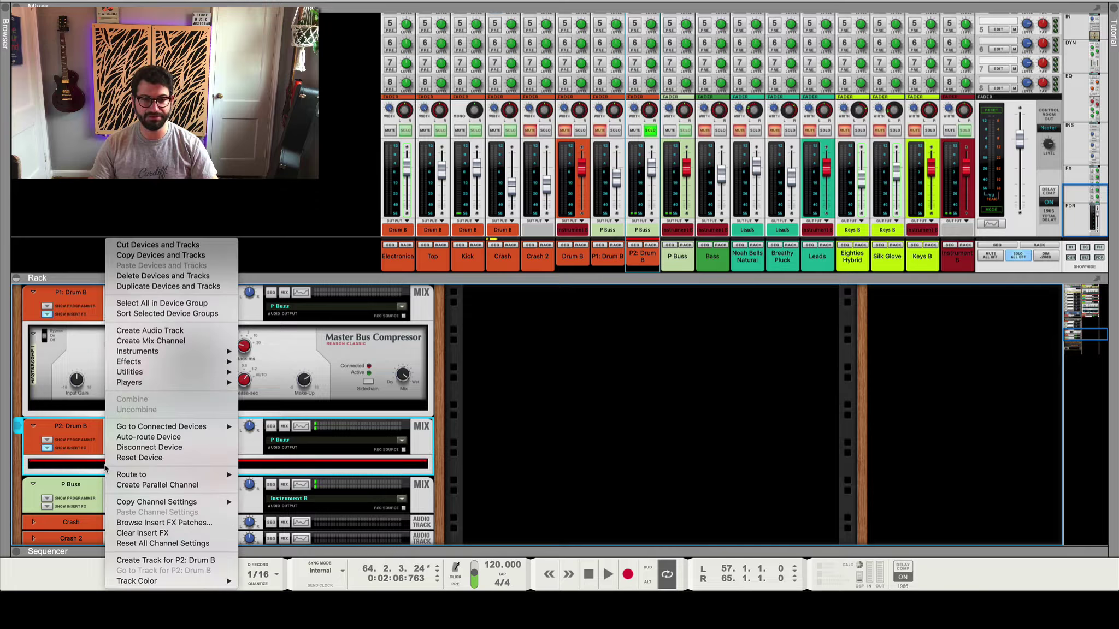
mouse_move(208, 364)
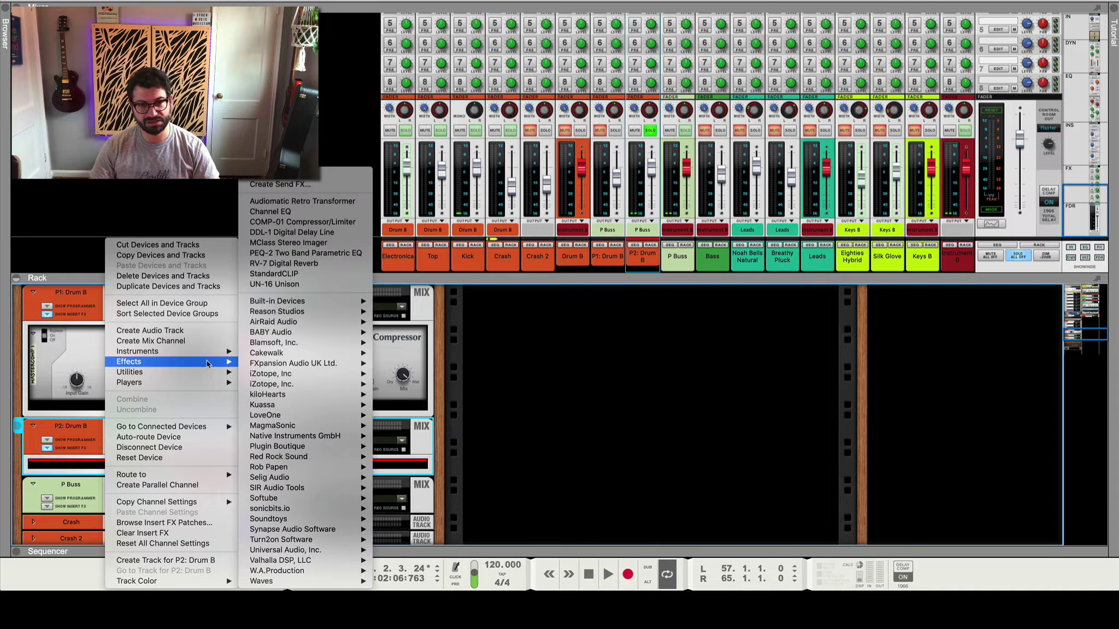
mouse_move(323, 305)
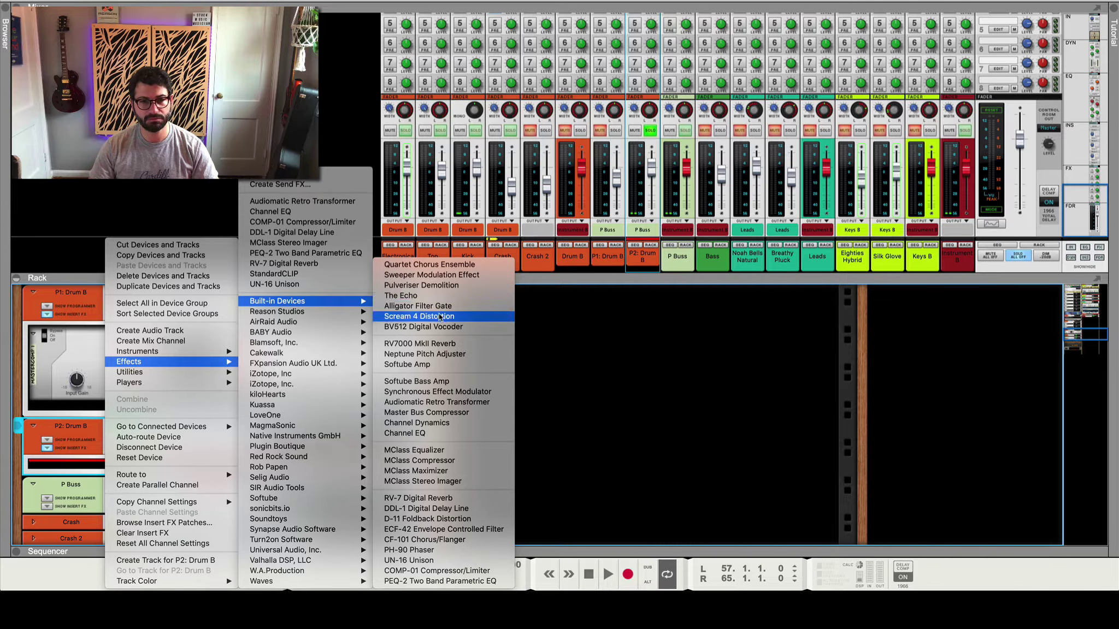
left_click(419, 316)
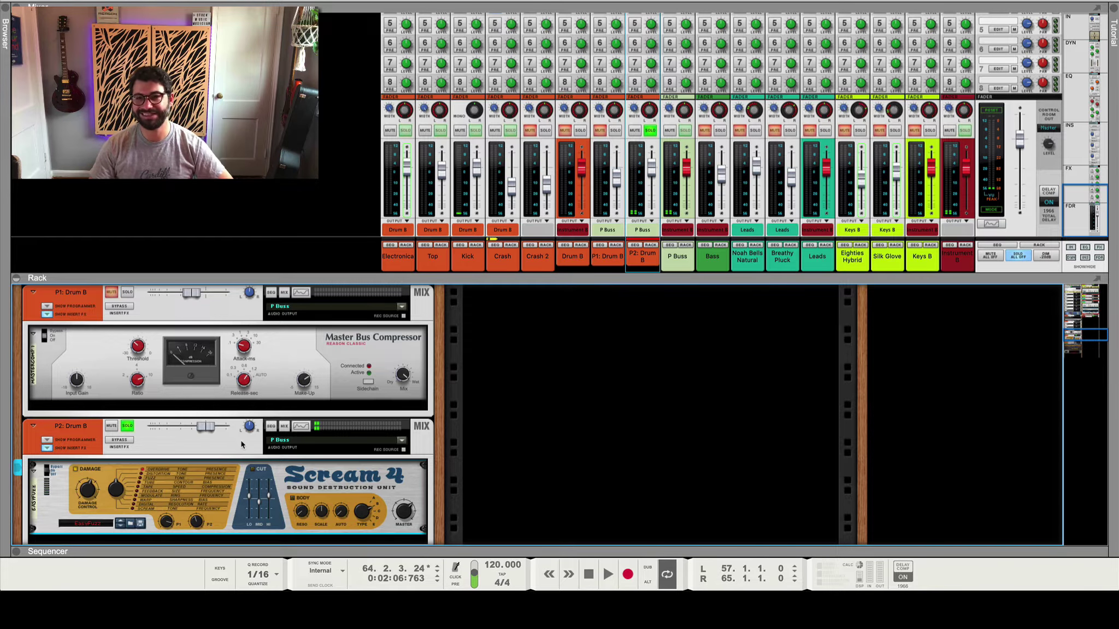
During playback, lower Scream 4's P1 to 29, raise P2, and set Damage Control to 60.
key("space")
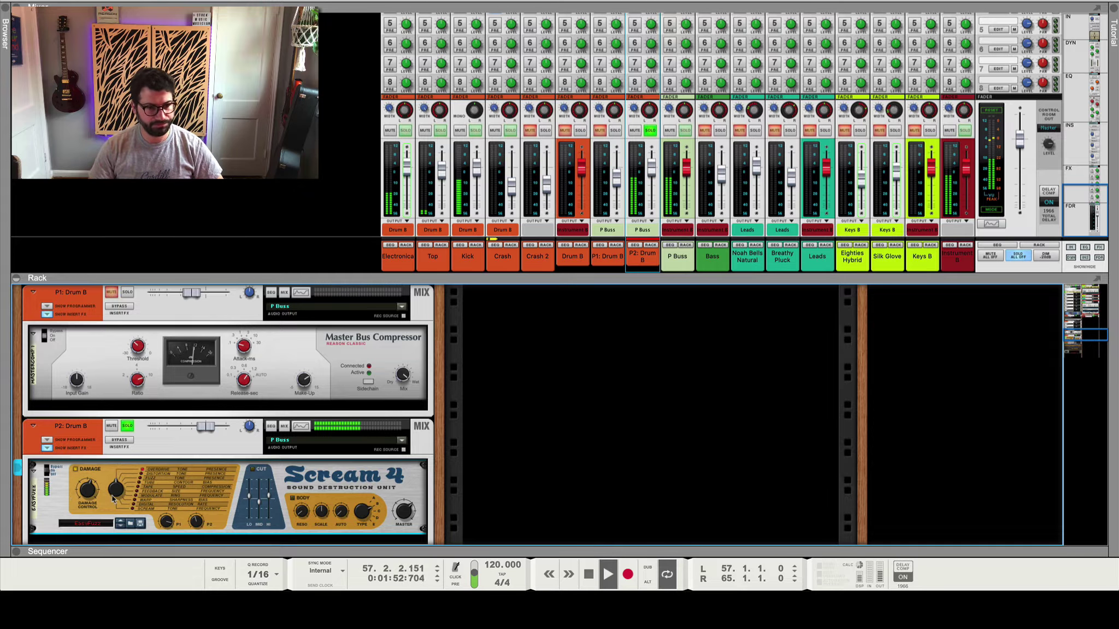
left_click_drag(167, 525, 161, 535)
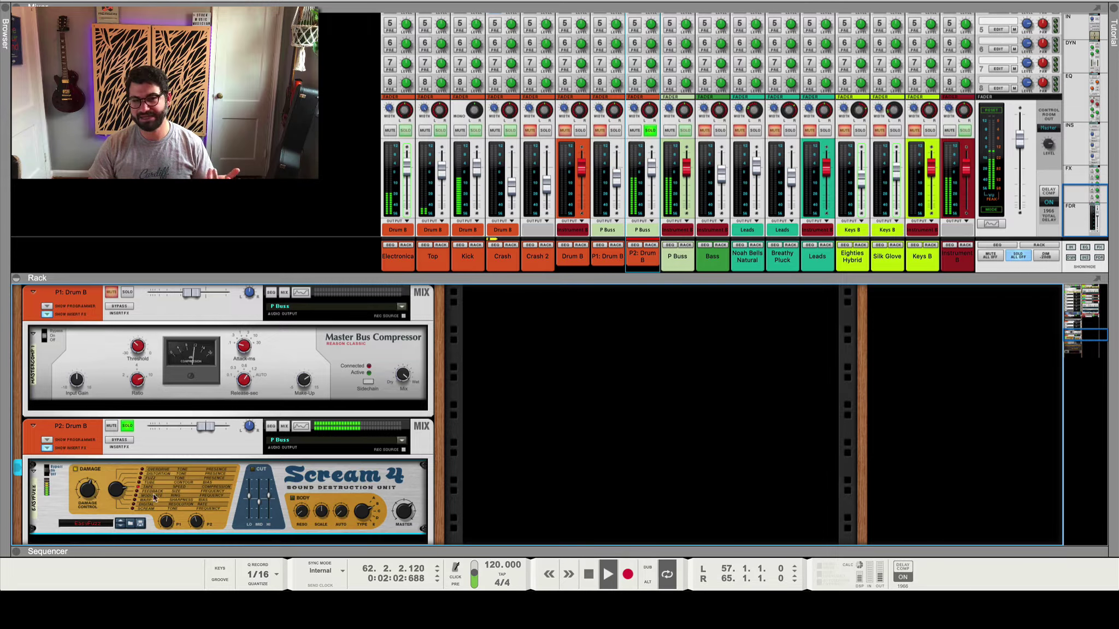
mouse_move(198, 523)
left_mouse_down()
mouse_move(205, 505)
mouse_move(198, 520)
left_mouse_up()
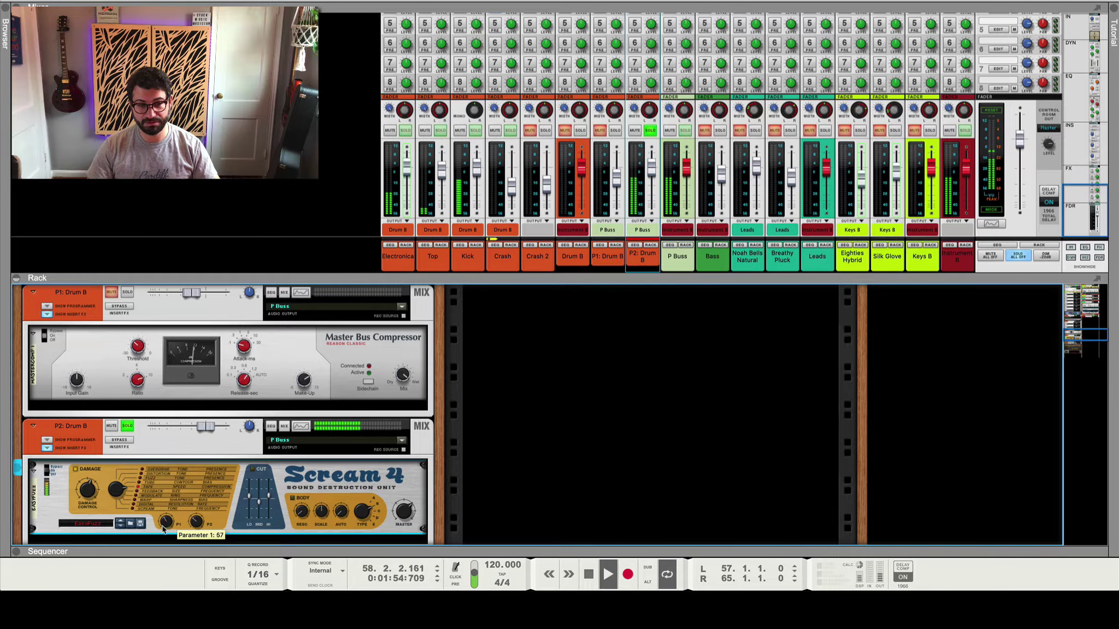
left_click_drag(163, 526, 162, 530)
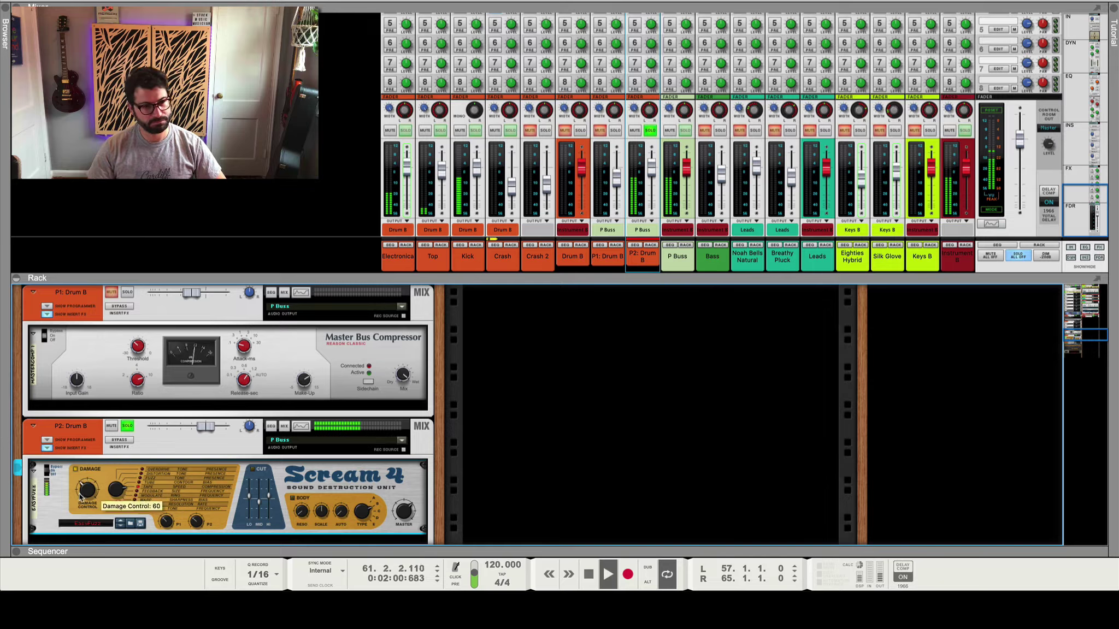
left_click_drag(80, 496, 81, 491)
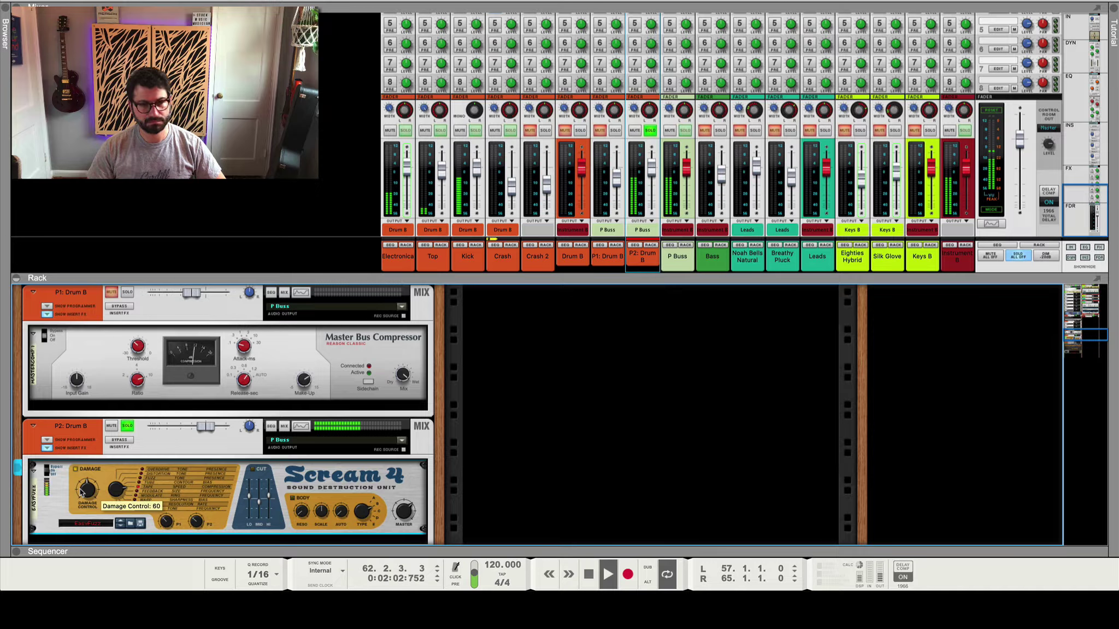
Nudge the P2: Drum B fader and solo Drum B, P1: Drum B and P2: Drum B together.
left_click_drag(653, 166, 651, 205)
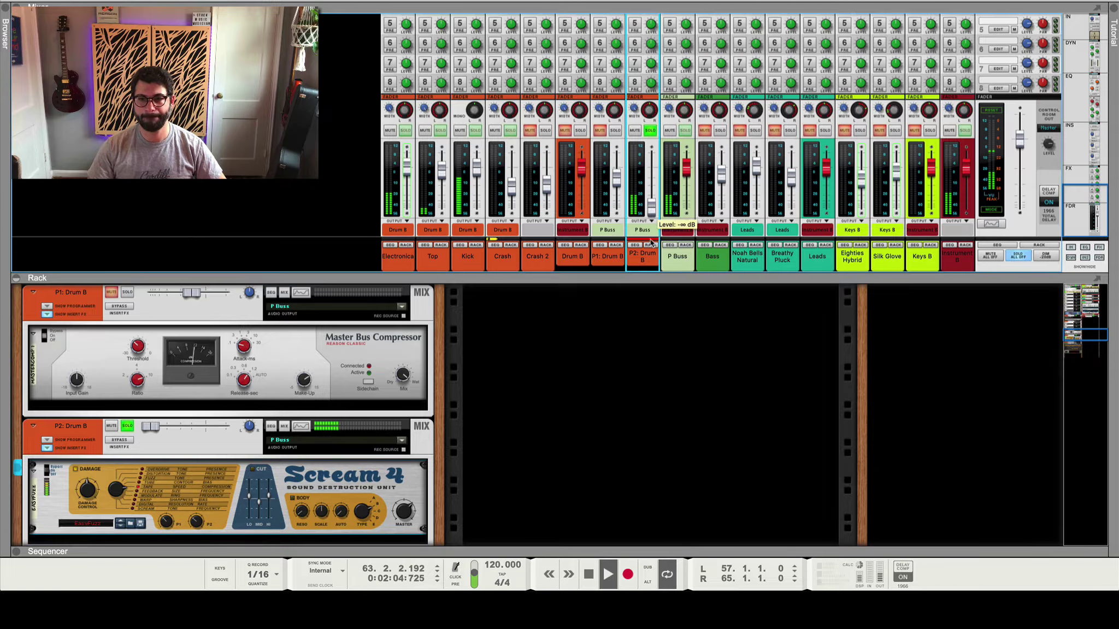
left_click(650, 130)
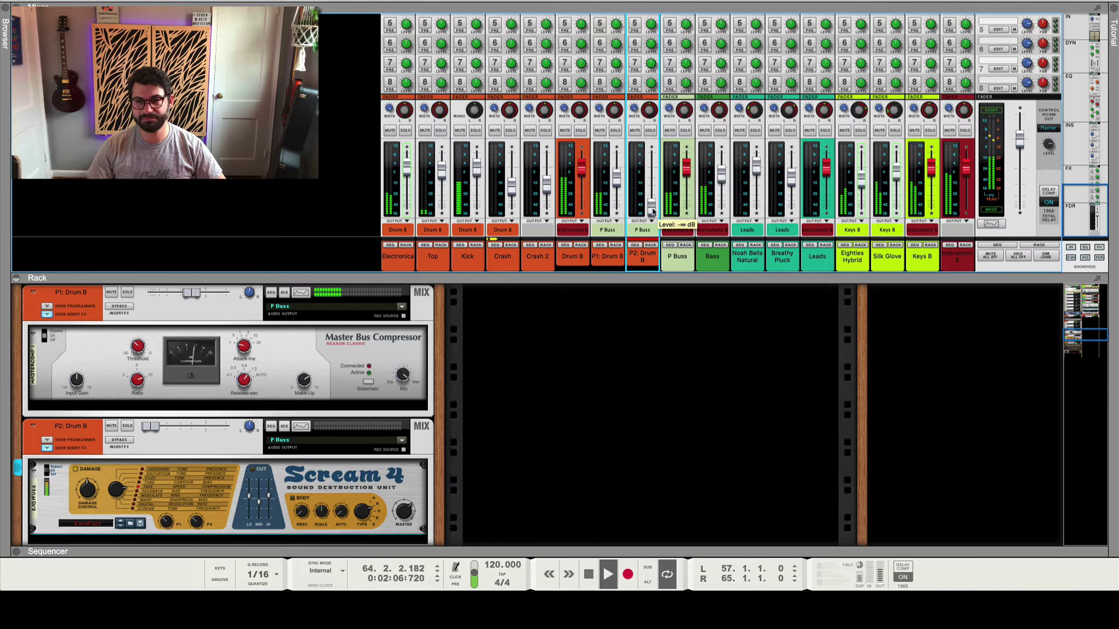
left_click_drag(652, 208, 655, 186)
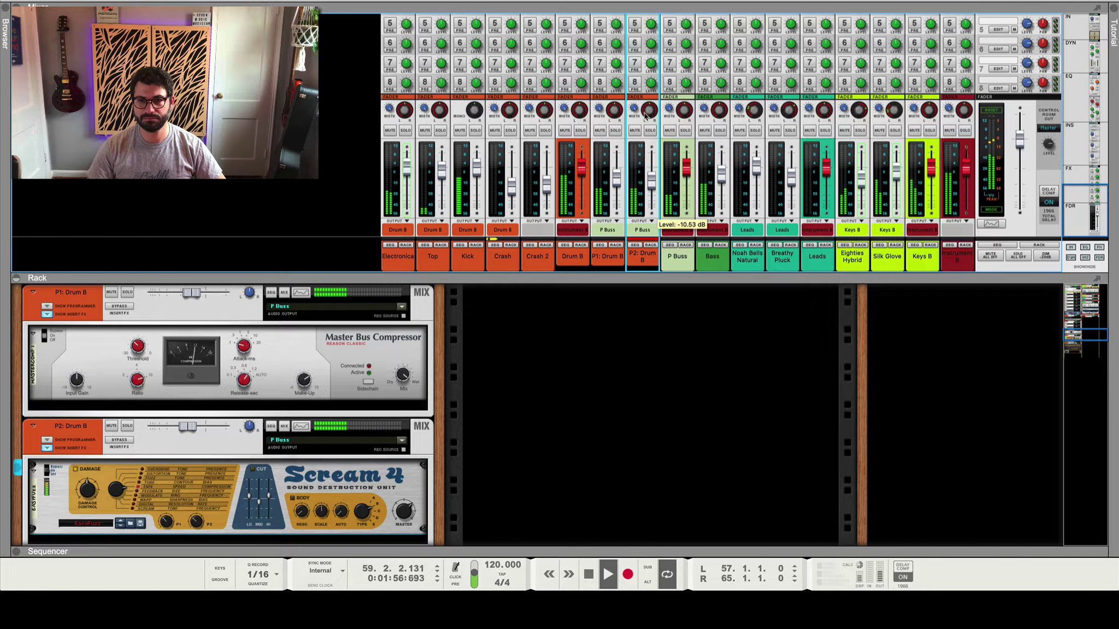
left_click(580, 130)
left_click(615, 130)
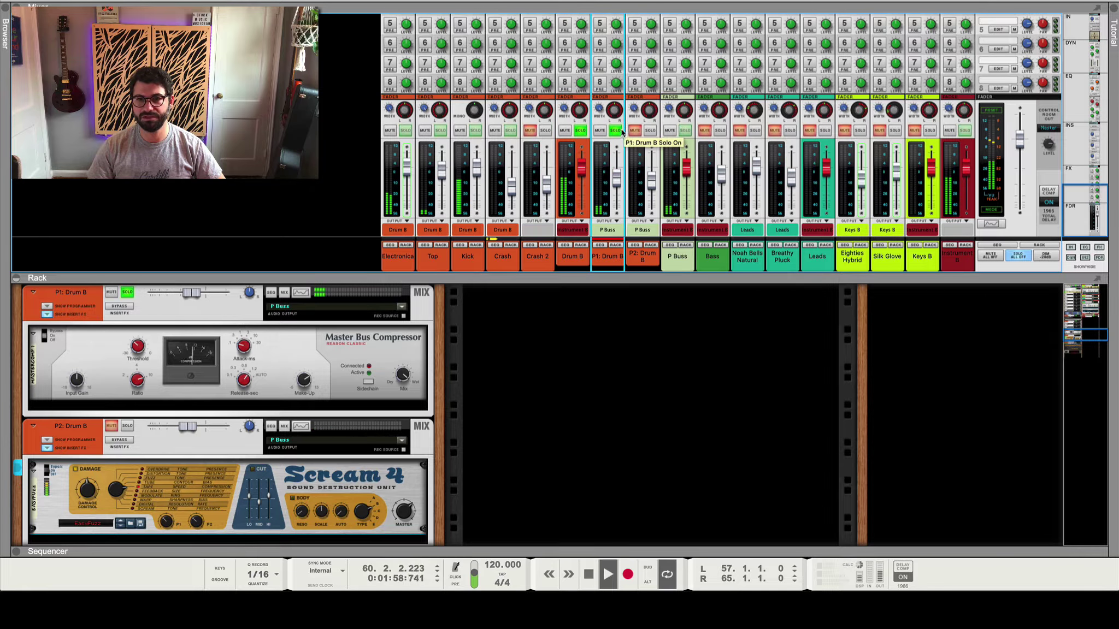
left_click(649, 131)
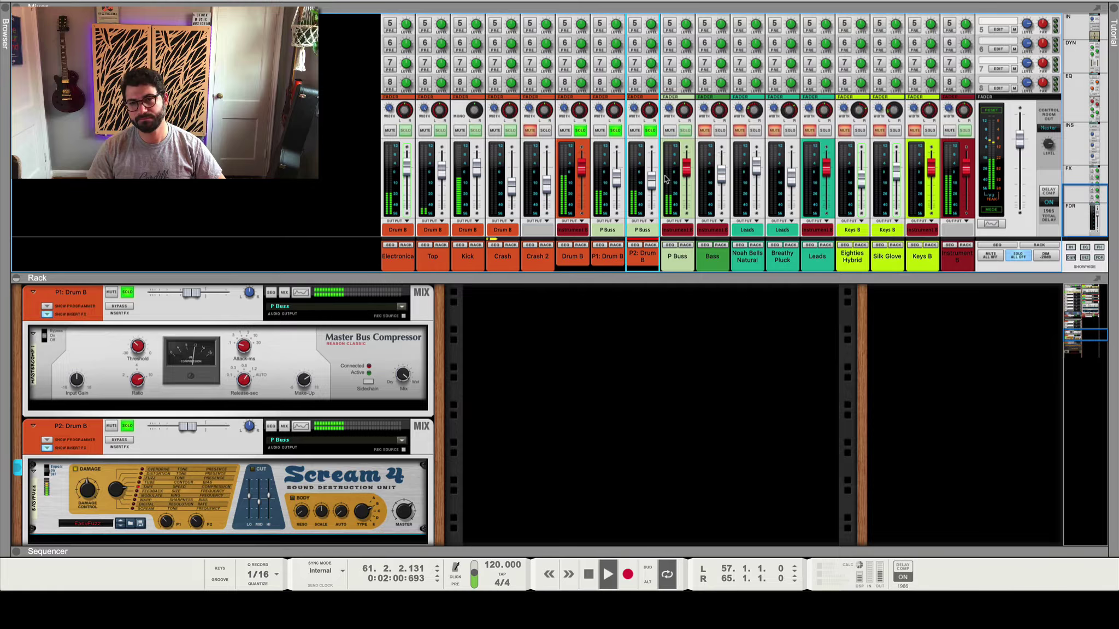
Compare P2: Drum B soloed and unsoloed, settling its level around -3.98 dB.
left_click_drag(651, 176, 652, 167)
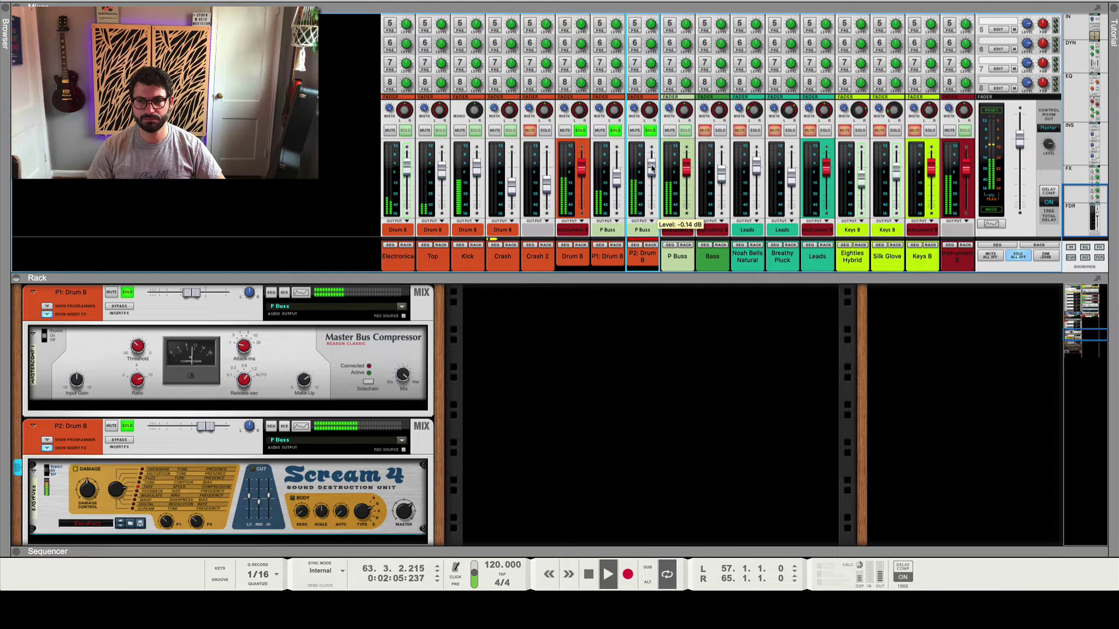
left_click(651, 132)
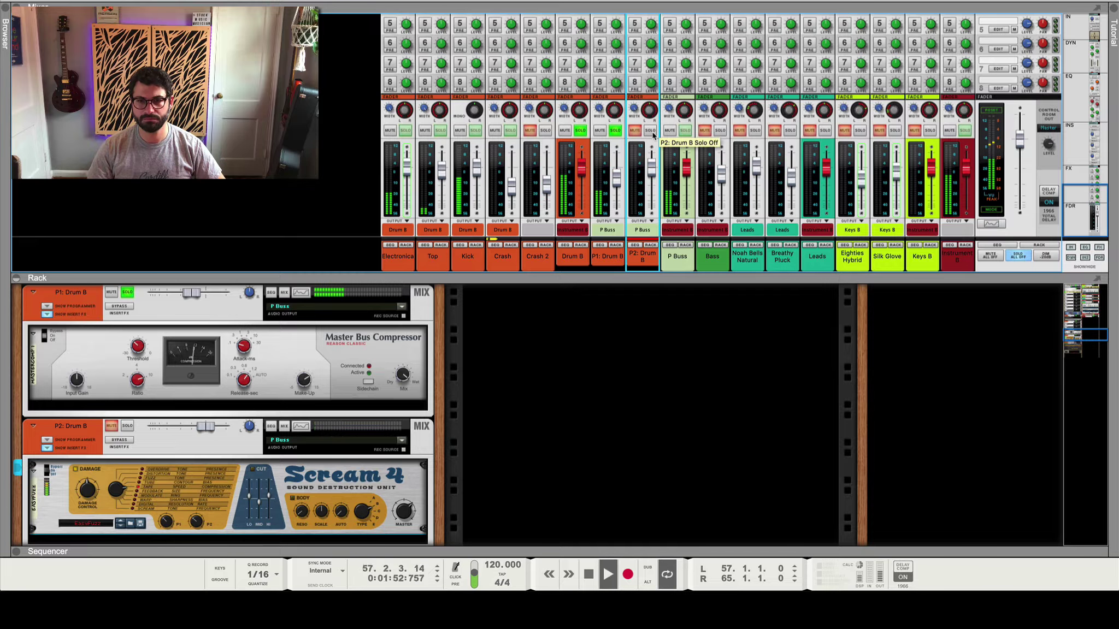
left_click(649, 131)
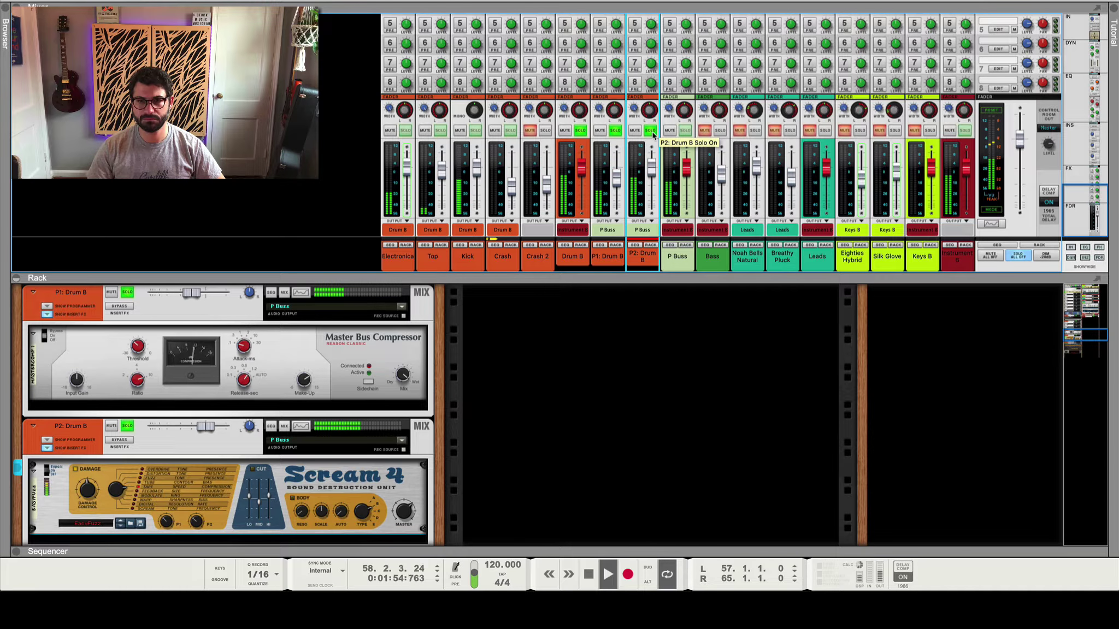
left_click_drag(651, 172, 652, 178)
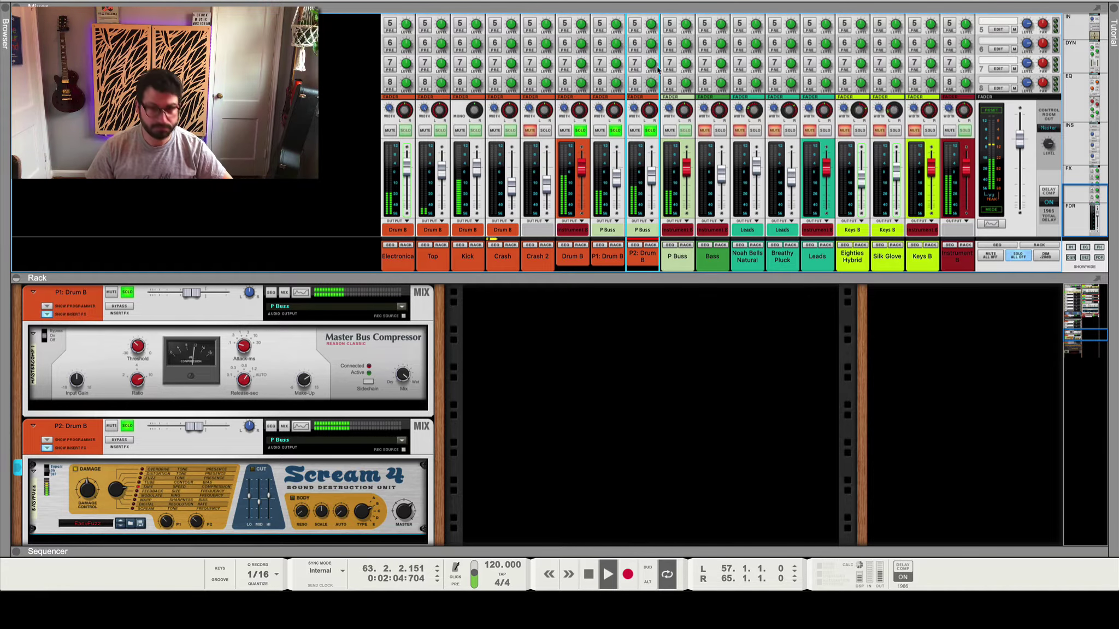
Clear all Drum B solos and drop the P2: Drum B fader to about -10 dB.
left_click(582, 130)
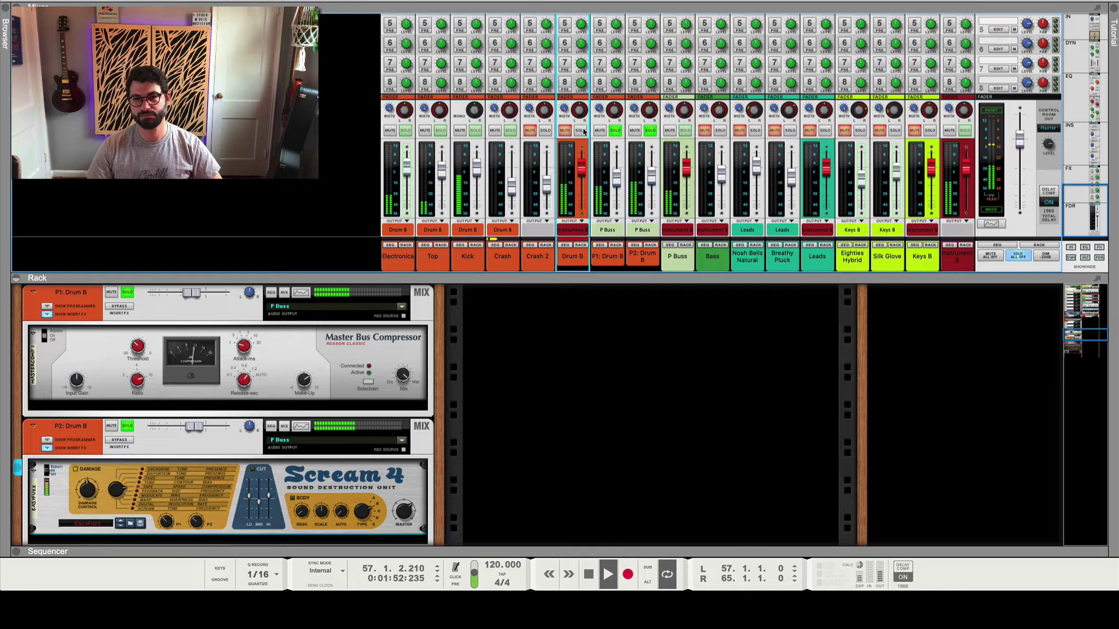
left_click(650, 130)
left_click(615, 130)
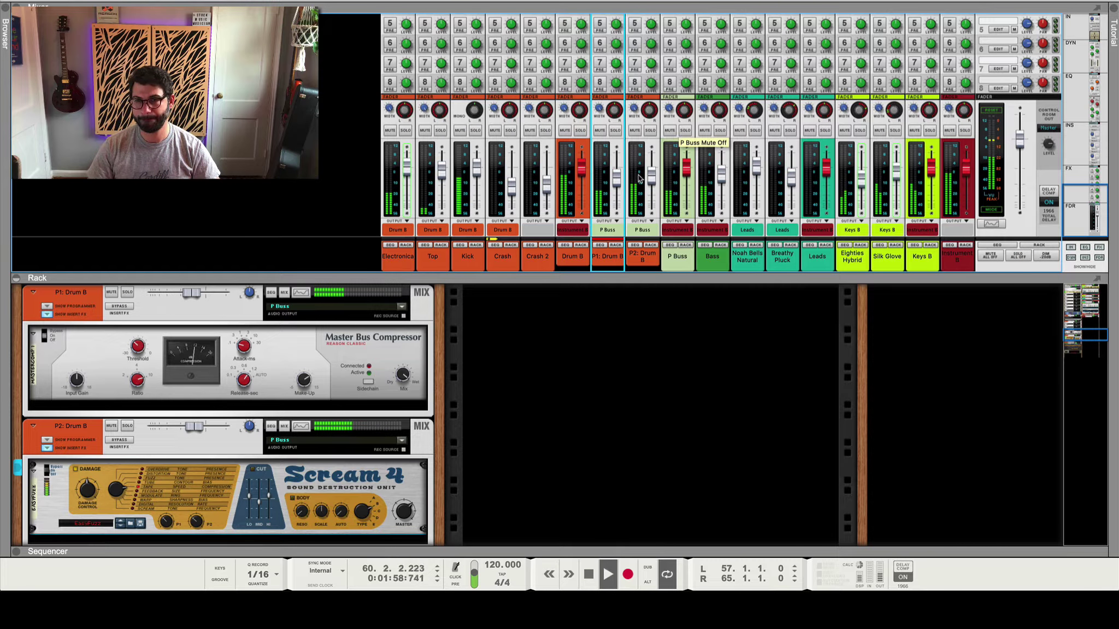
left_click_drag(652, 174, 652, 181)
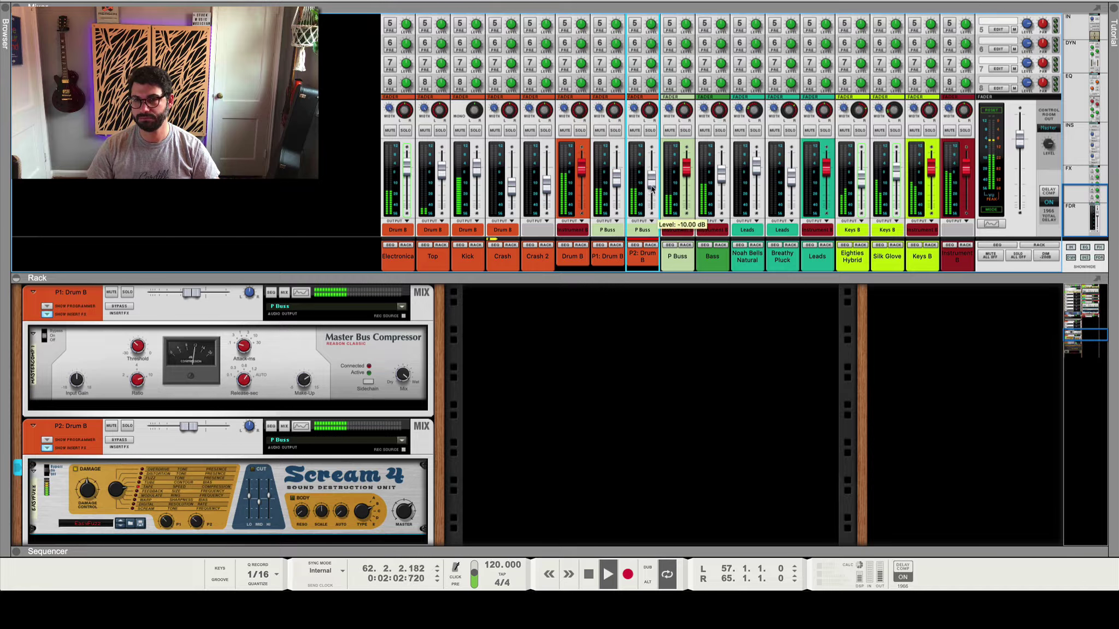
In P2: Drum B's Spectrum EQ, enable the high-pass filter and a -12 dB low cut at 74.8 Hz.
scroll(659, 141, "up", 5)
scroll(660, 141, "up", 5)
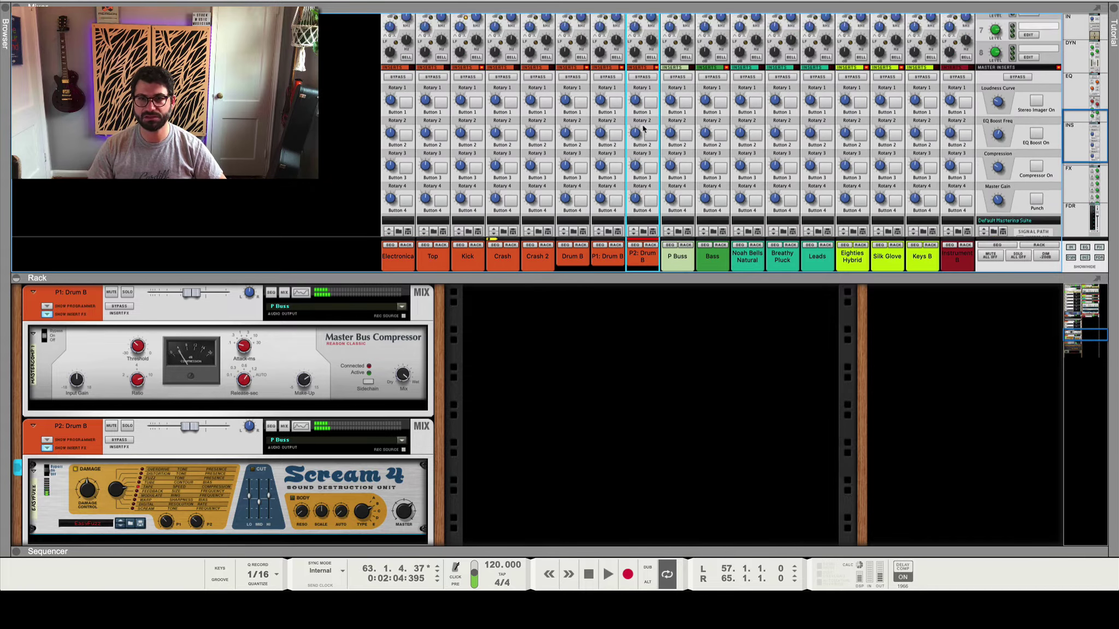
left_click(646, 115)
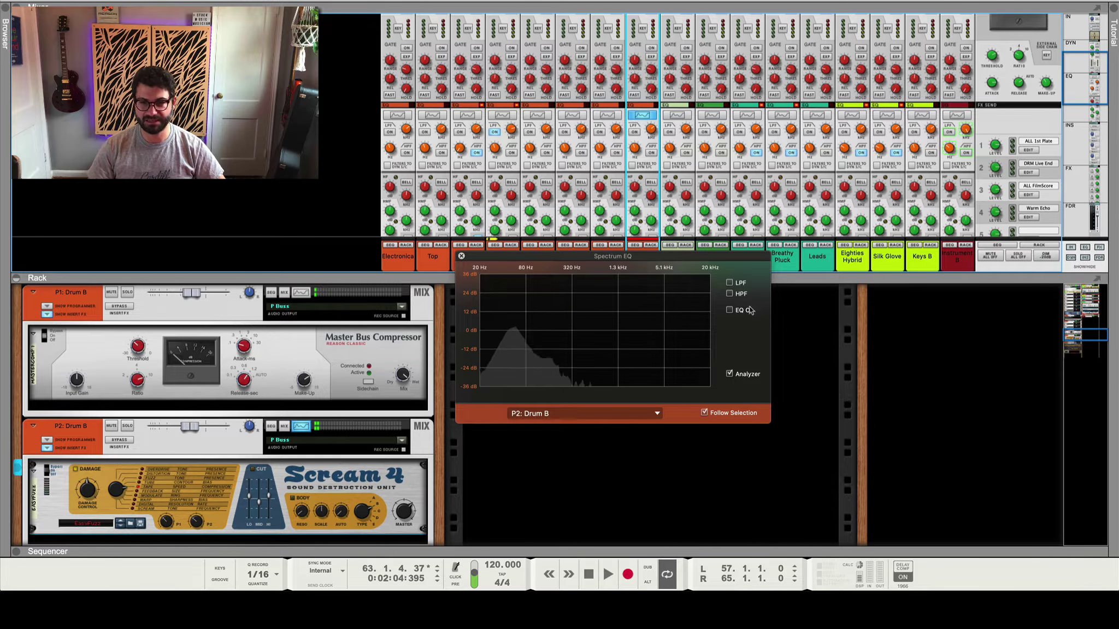
key("space")
left_click(730, 295)
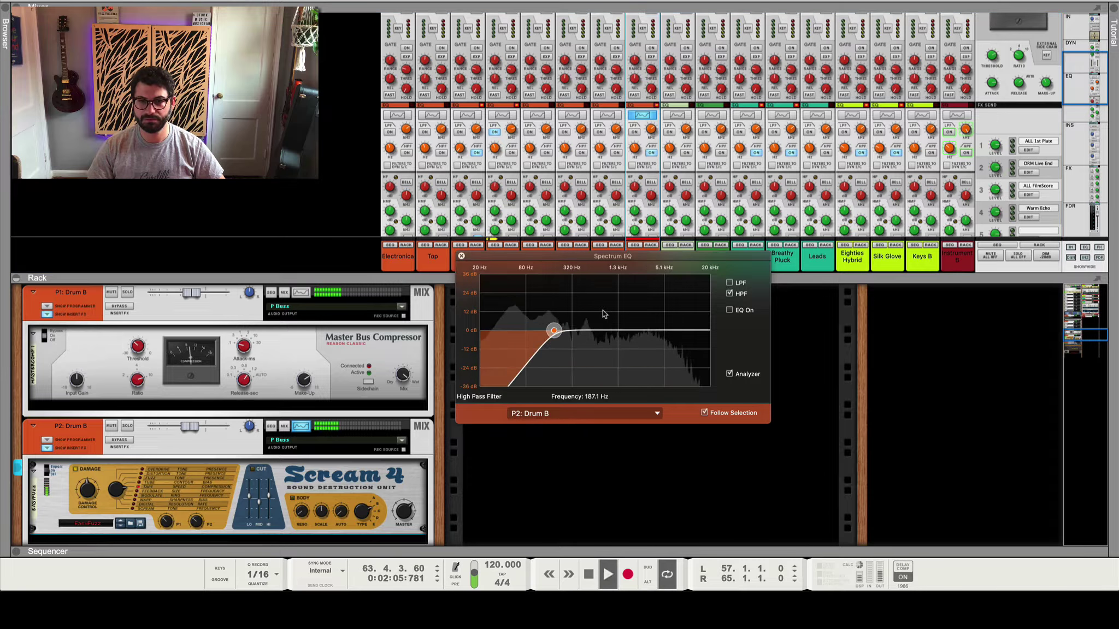
left_click_drag(552, 330, 480, 331)
left_click(728, 310)
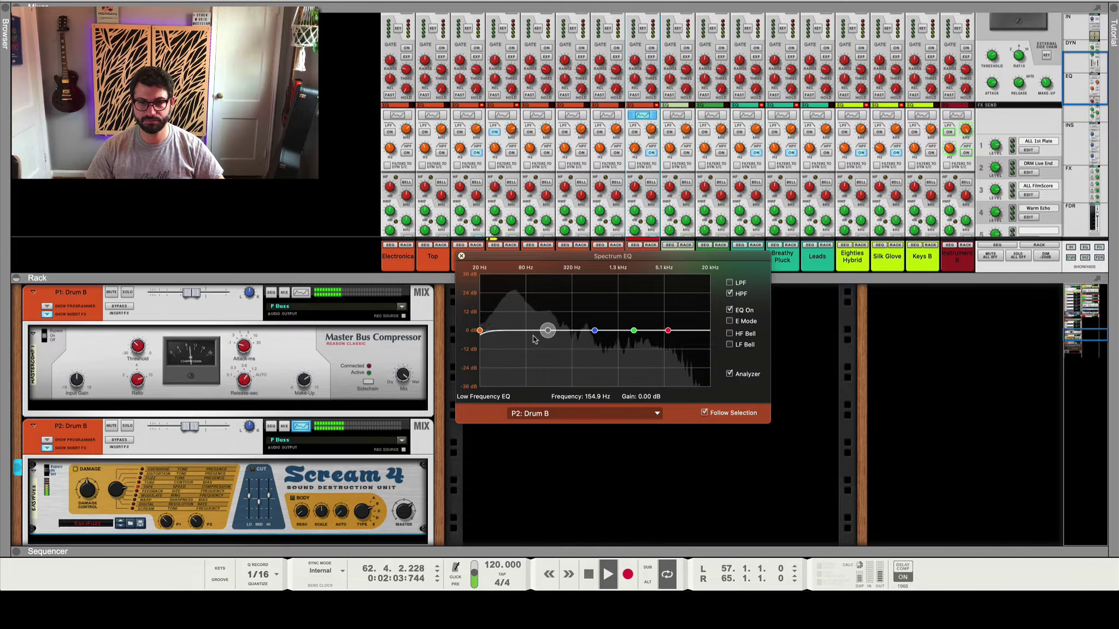
left_click_drag(547, 330, 527, 348)
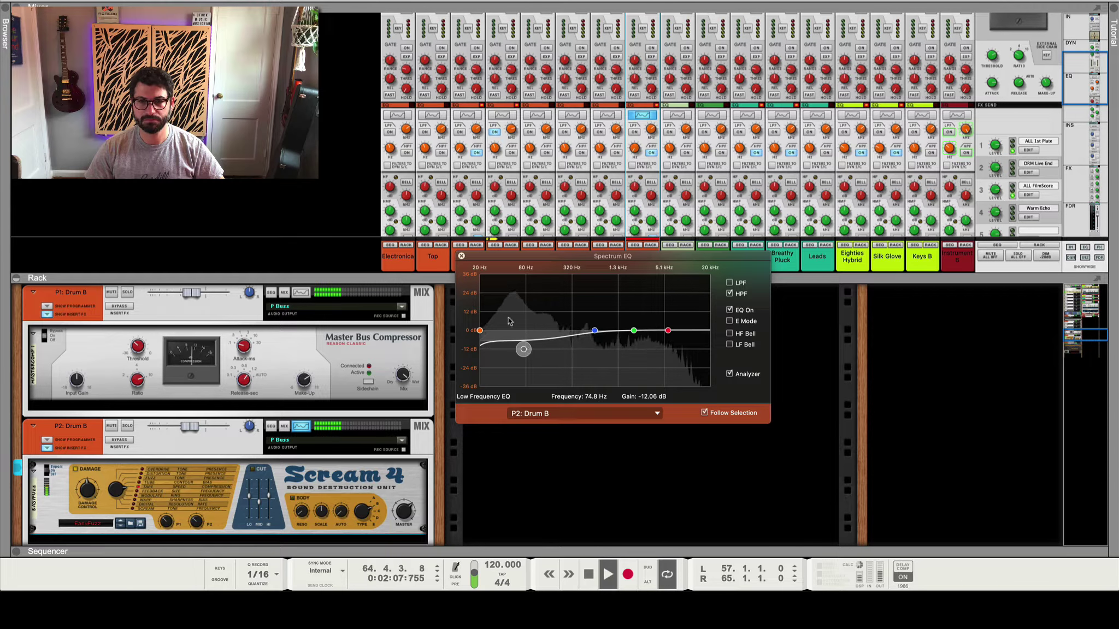
Close the Spectrum EQ window and fold the P1 and P2: Drum B devices in the rack.
left_click(460, 257)
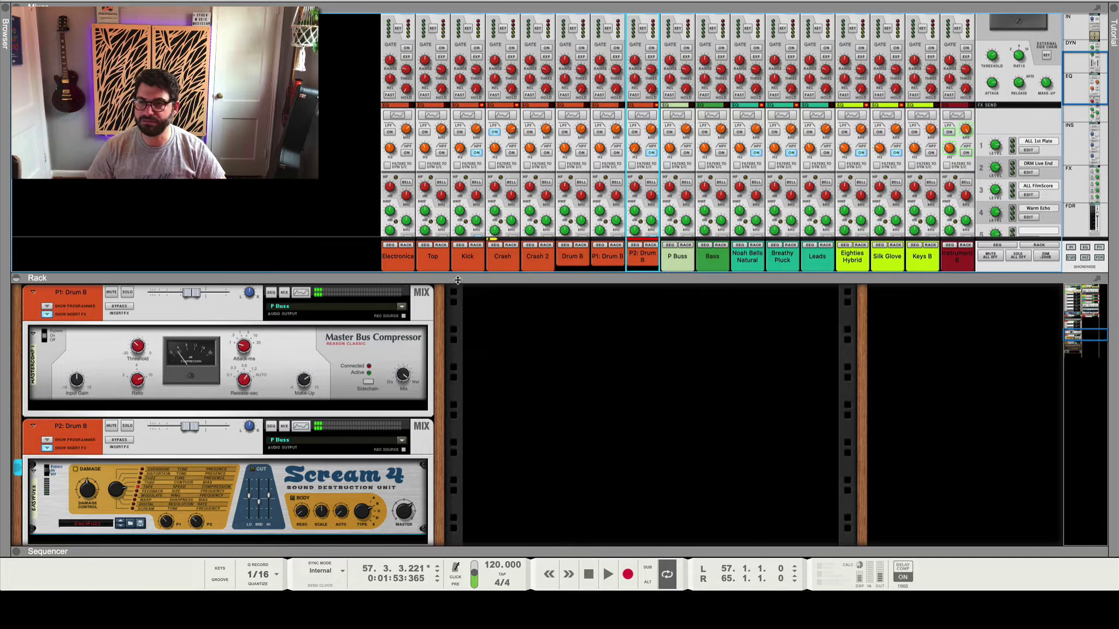
left_click(32, 291)
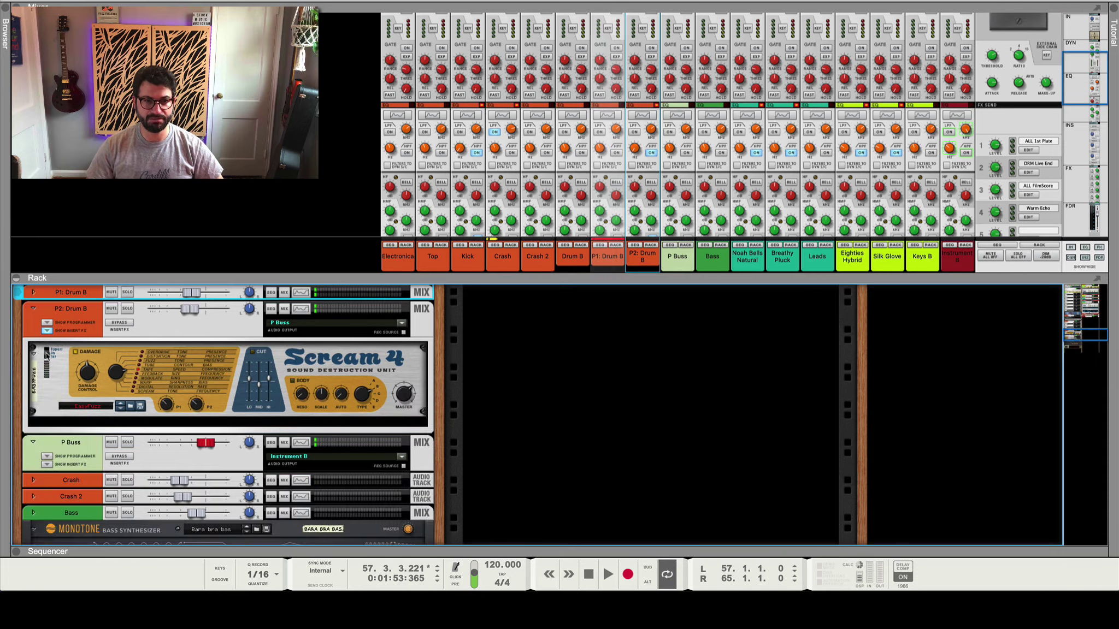
left_click(33, 308)
scroll(671, 209, "down", 10)
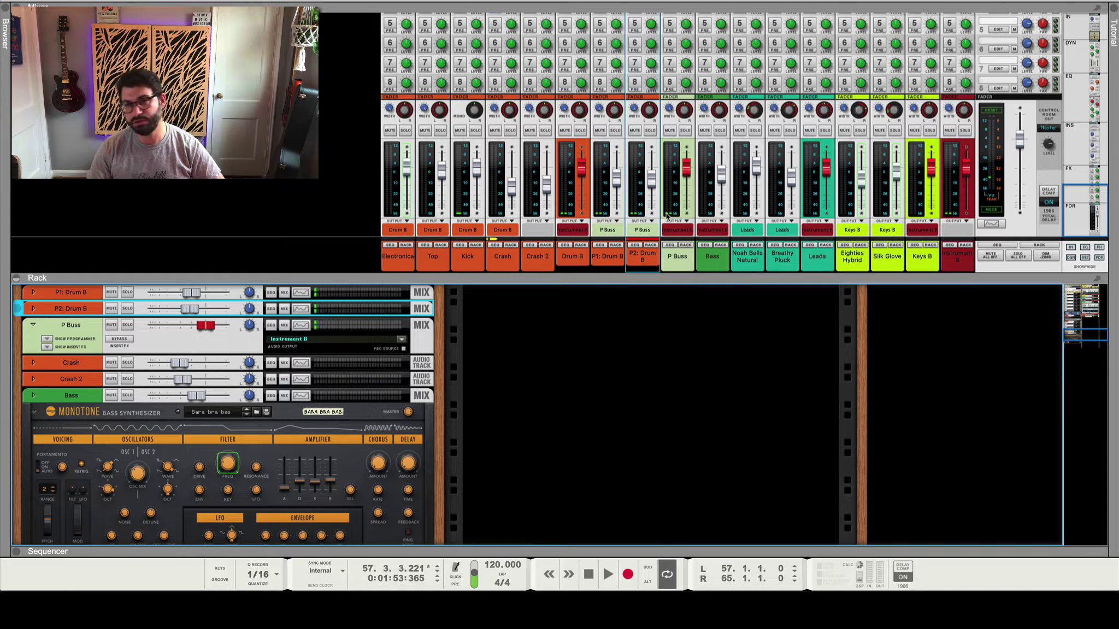
Create a P1: Bass parallel channel from Bass and route its output to P Buss.
left_click(721, 265)
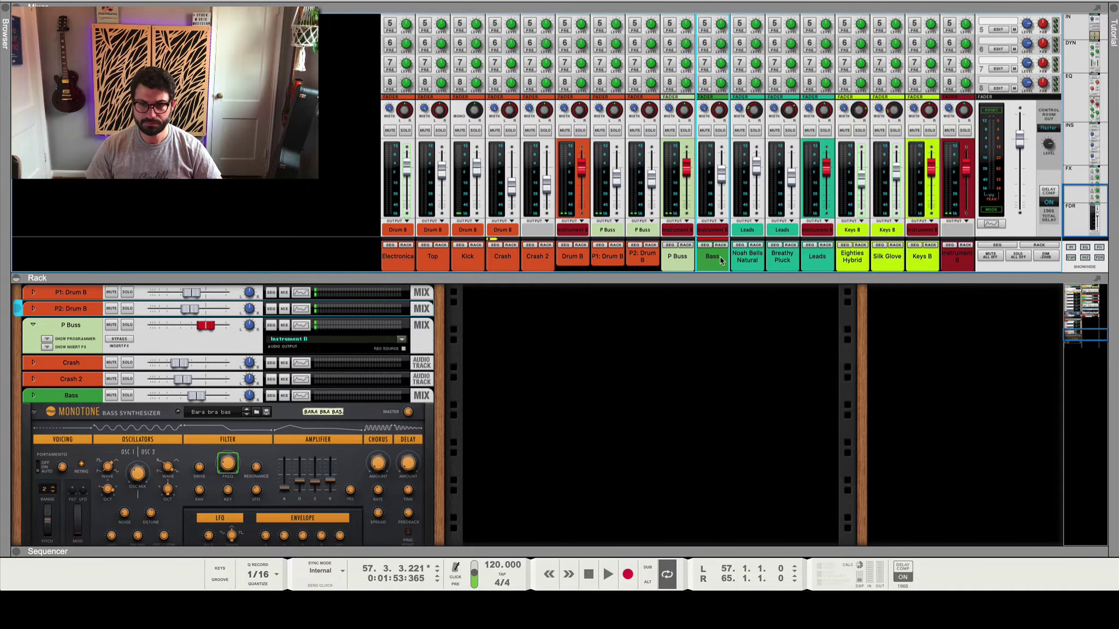
right_click(722, 258)
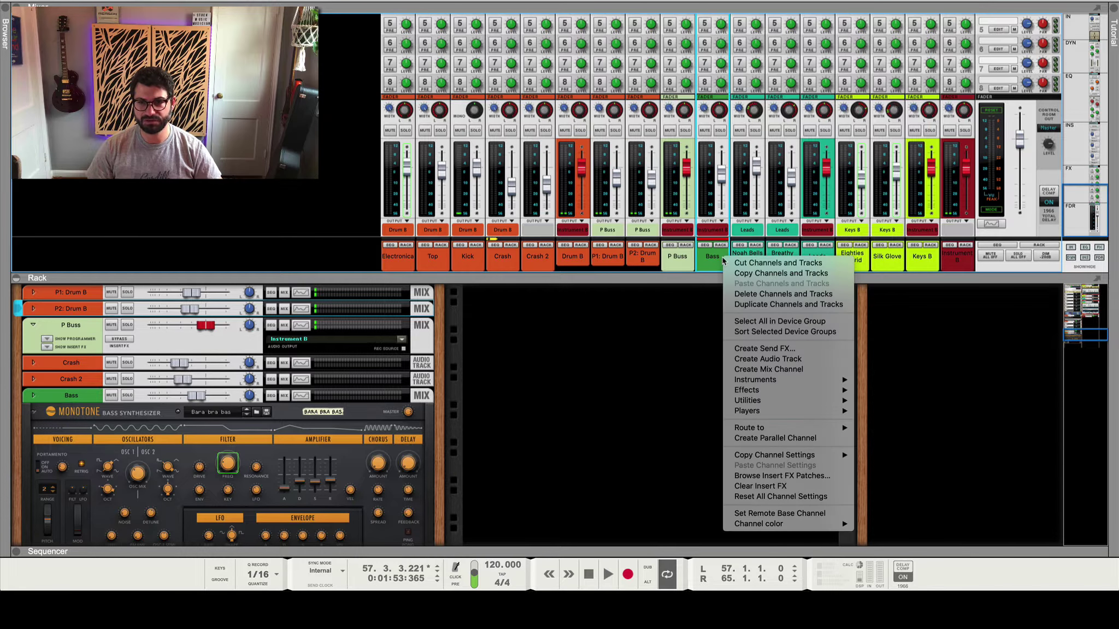
mouse_move(817, 394)
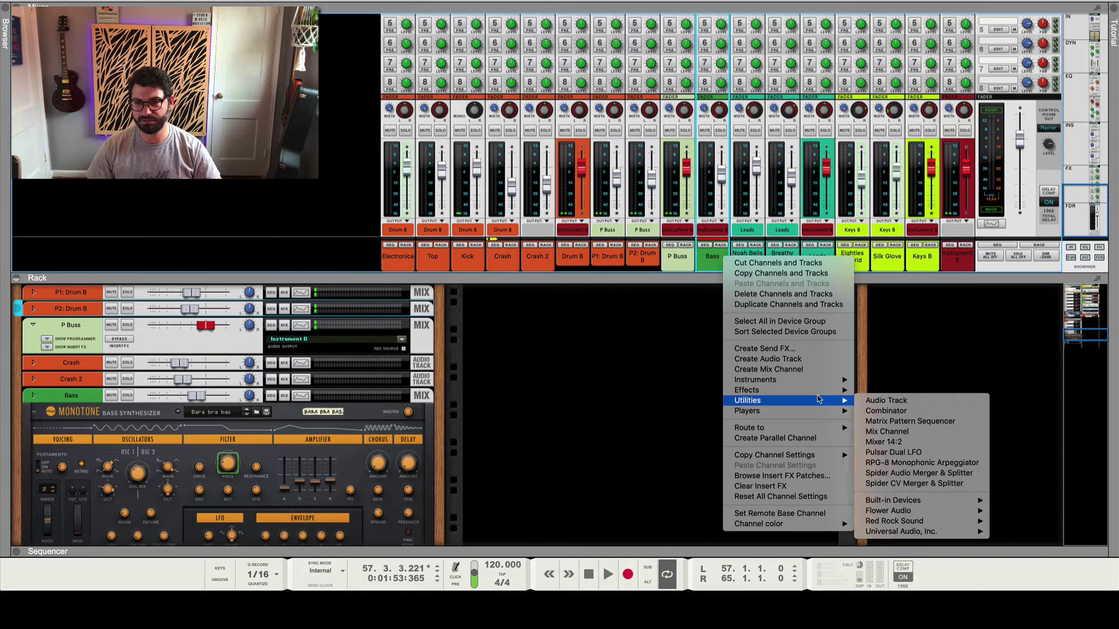
left_click(807, 439)
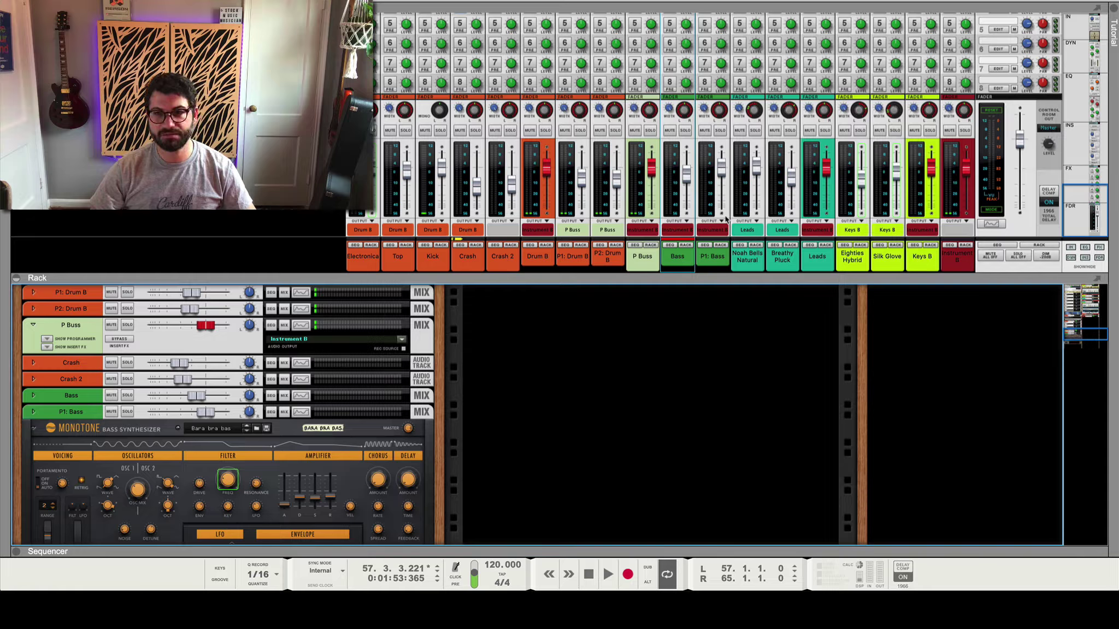
left_click(705, 230)
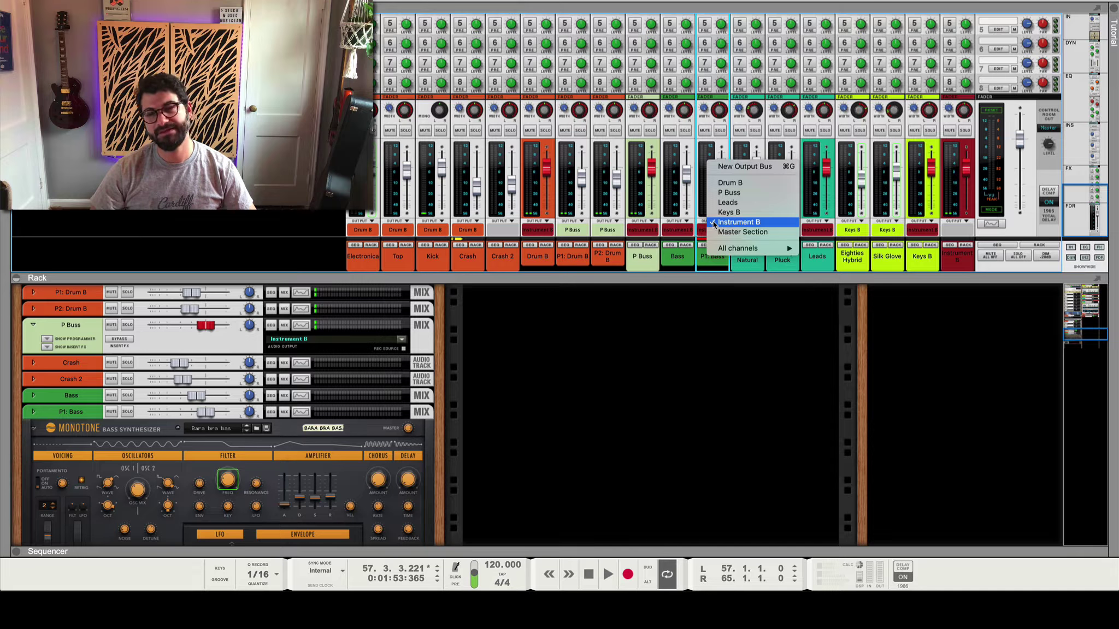
left_click(733, 195)
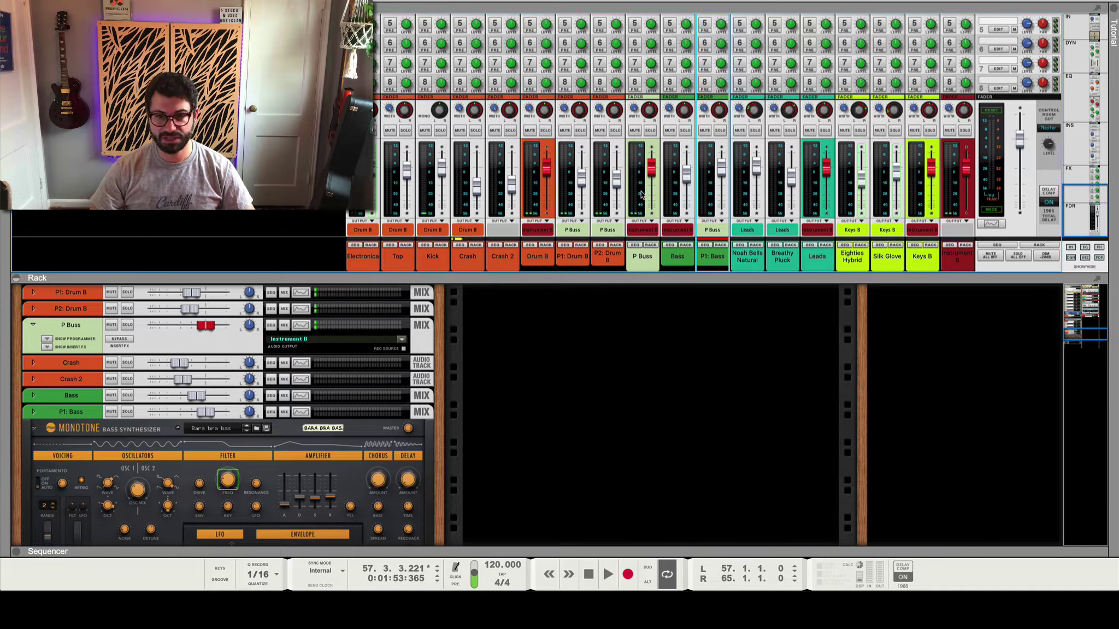
Route the P Buss output to the Master Section.
left_click(644, 230)
left_click(629, 269)
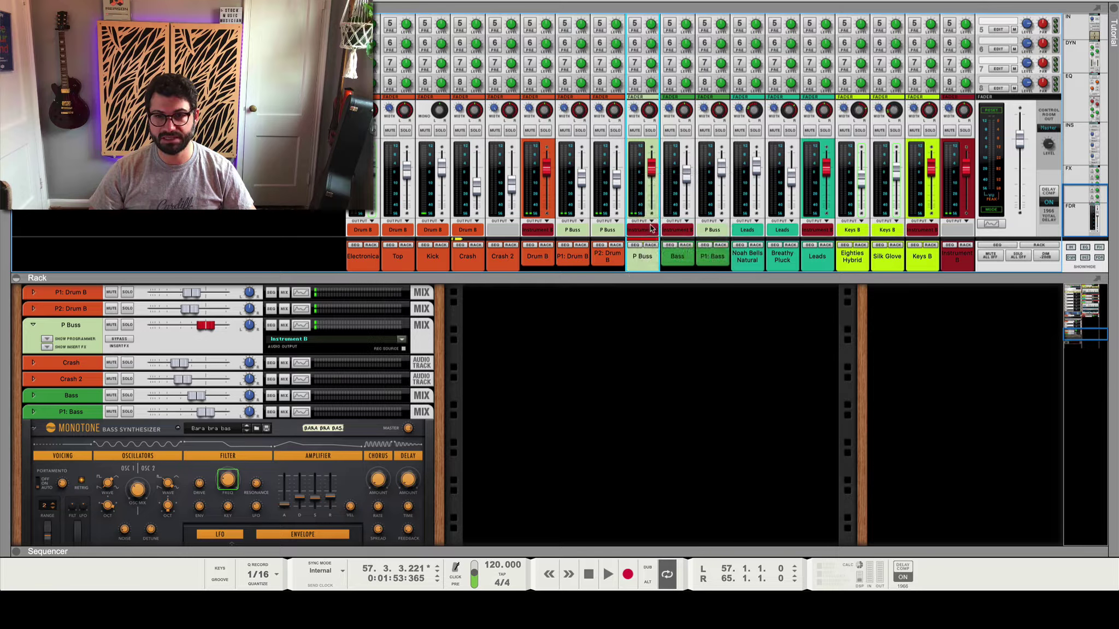
left_click(650, 225)
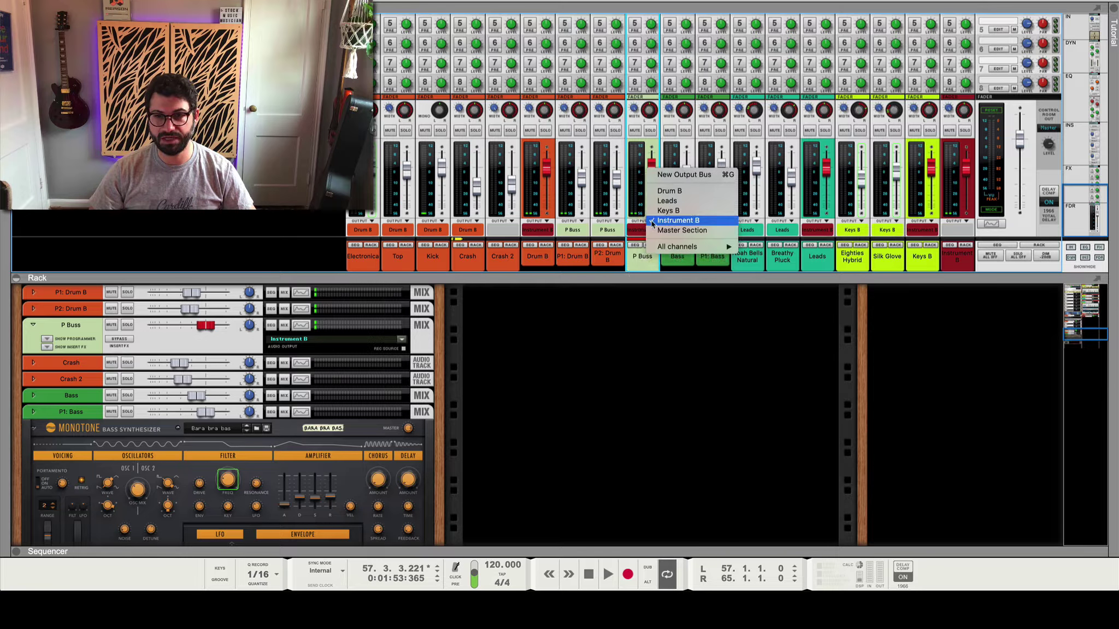
left_click(681, 230)
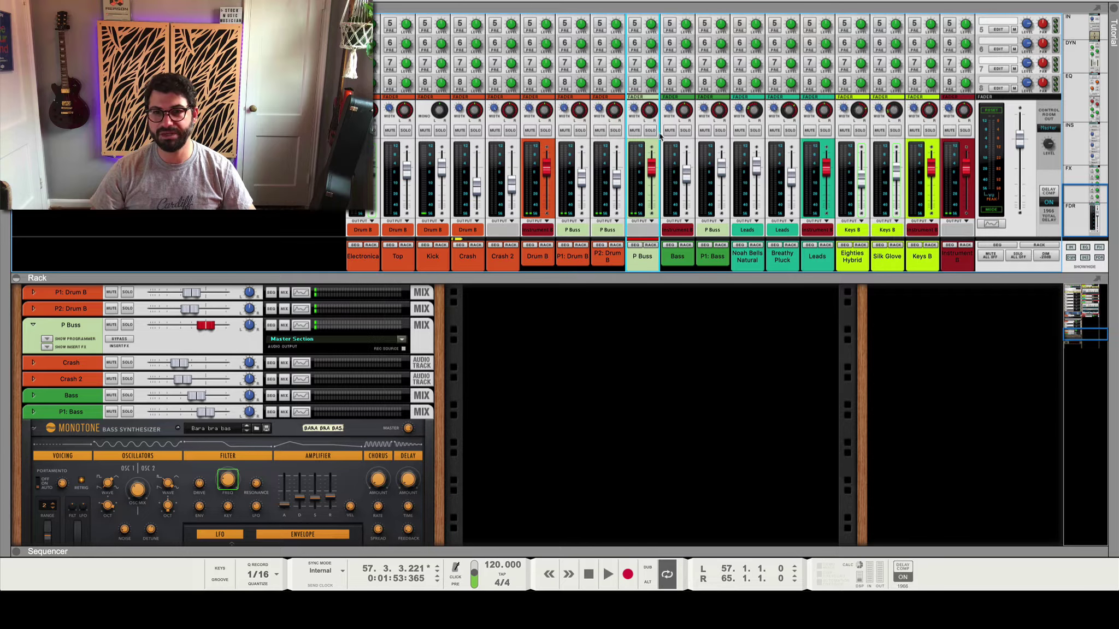
Solo Bass and P1: Bass and lower the P1: Bass fader.
left_click(685, 130)
left_click(721, 130)
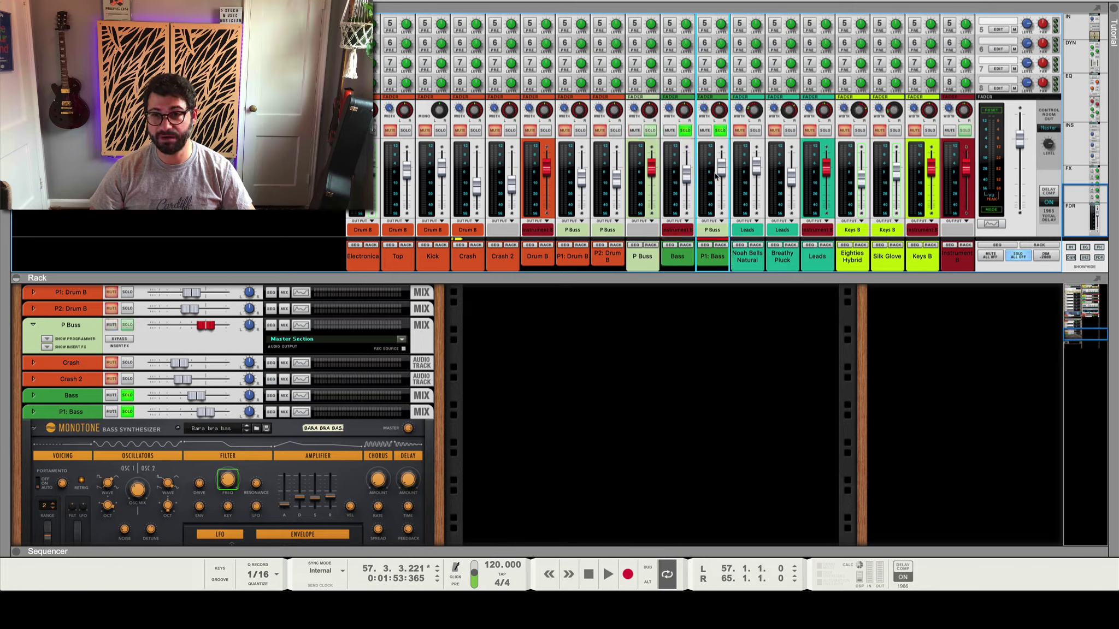
left_click_drag(725, 165, 725, 175)
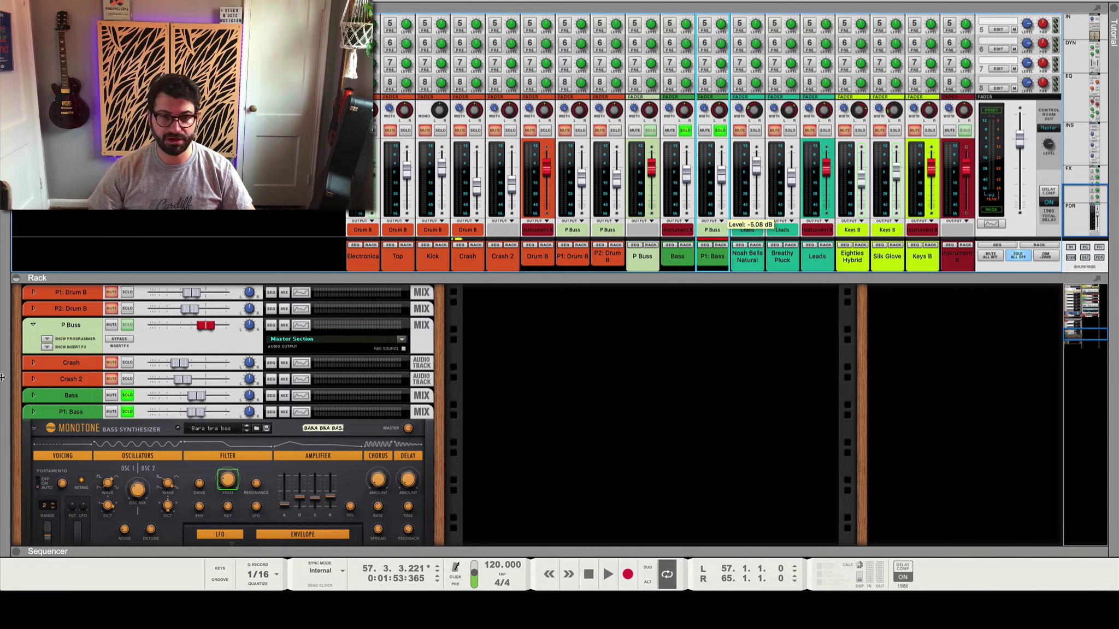
Insert a Master Bus Compressor into P1: Bass's insert effects.
left_click(32, 412)
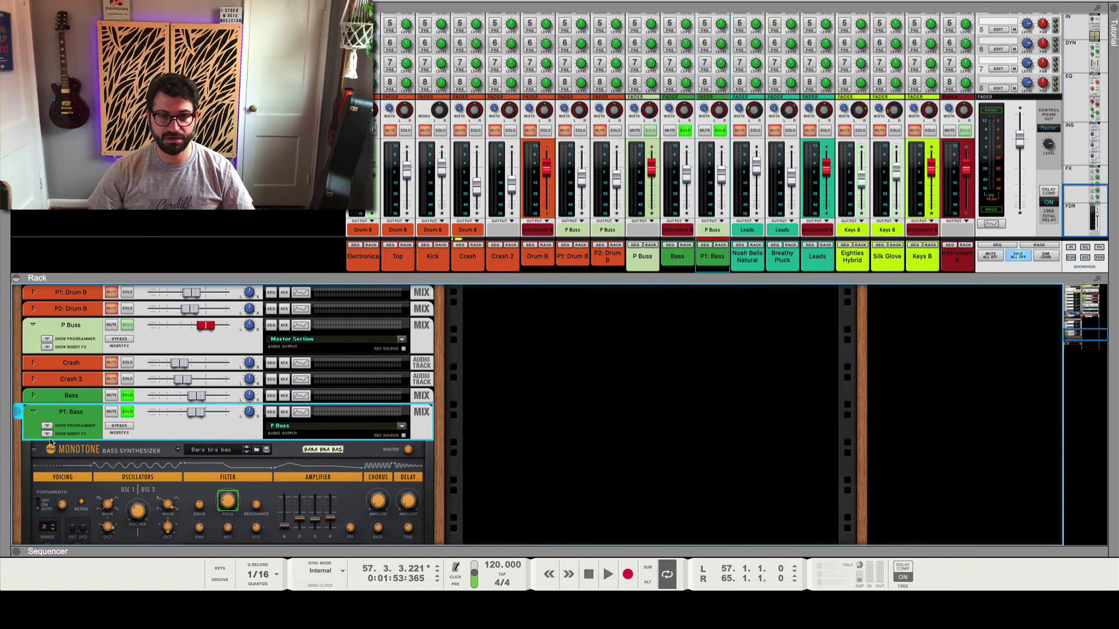
left_click(47, 434)
right_click(77, 450)
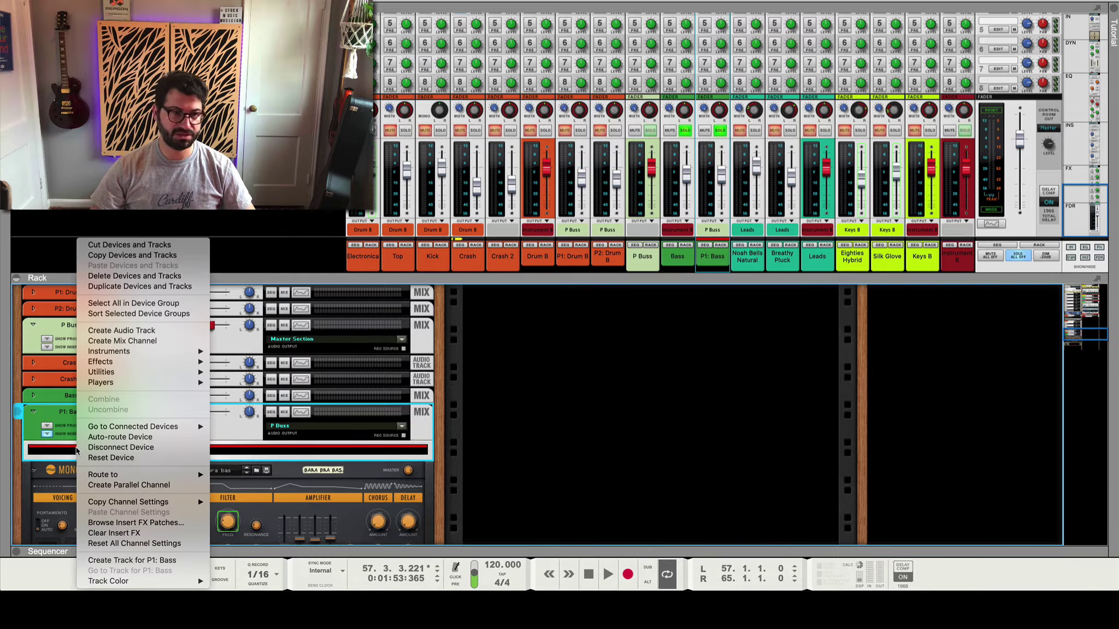
mouse_move(139, 360)
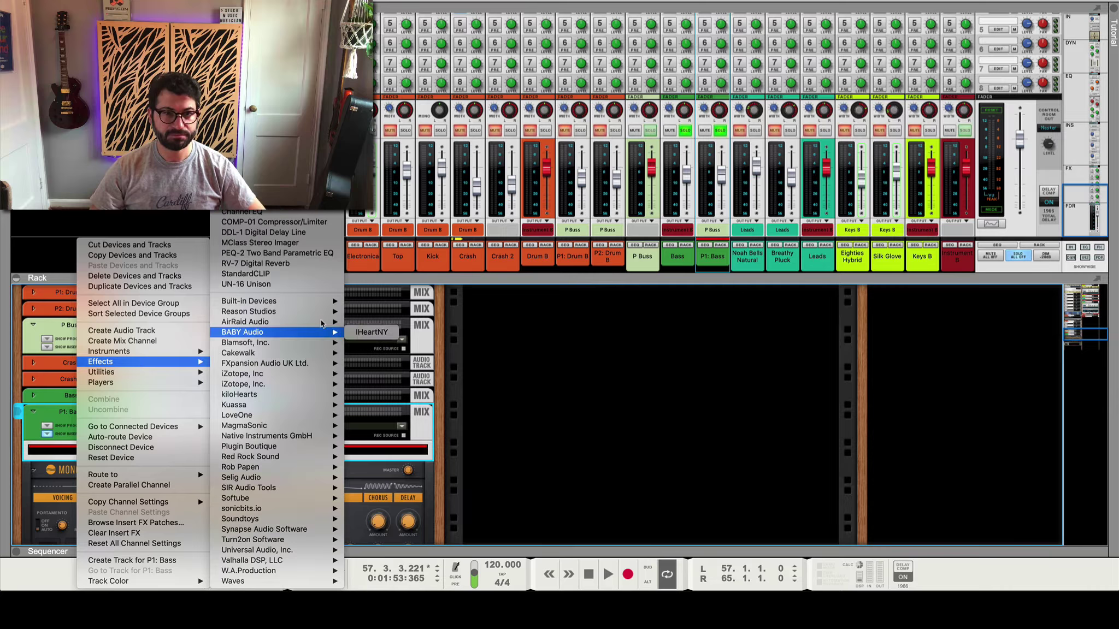
mouse_move(310, 302)
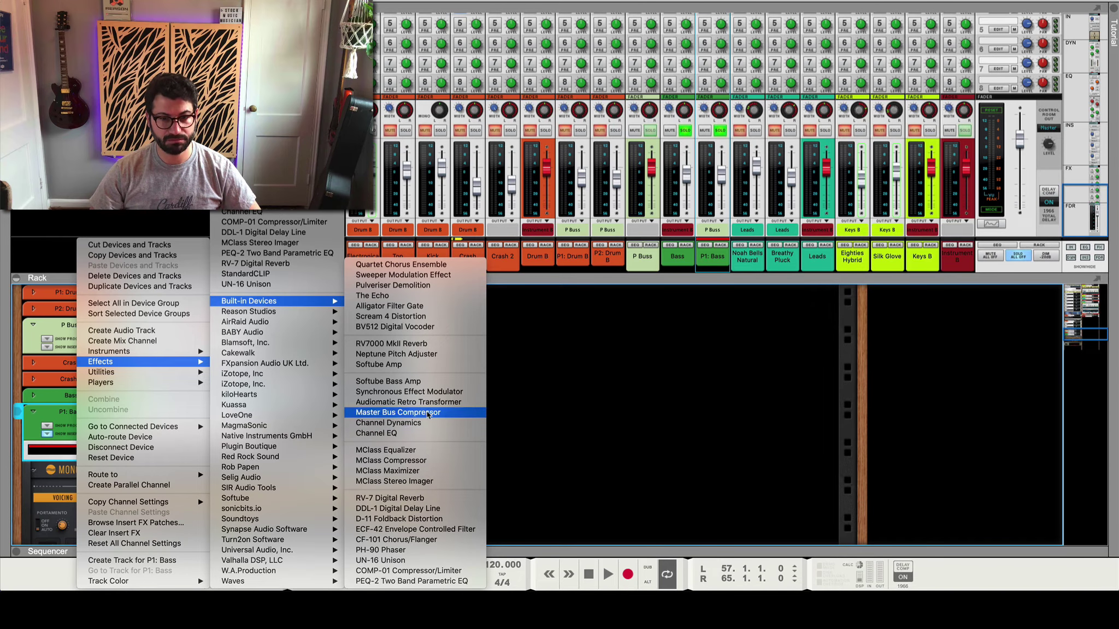
left_click(398, 412)
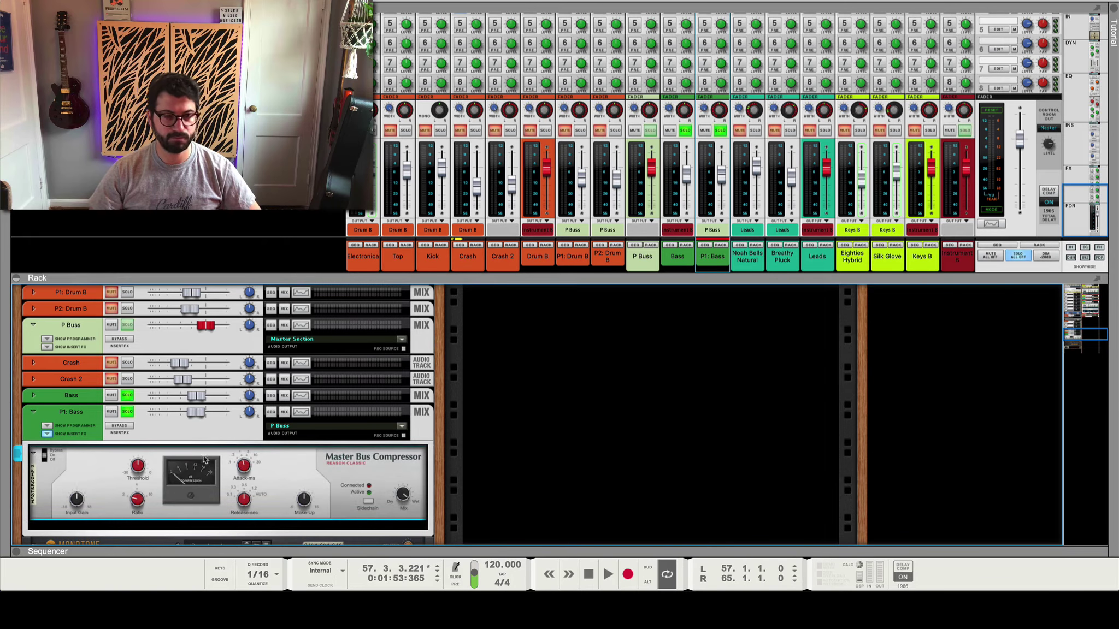
With playback running, unsolo Bass and drop the P1: Bass compressor threshold to -23.44 dB.
key("space")
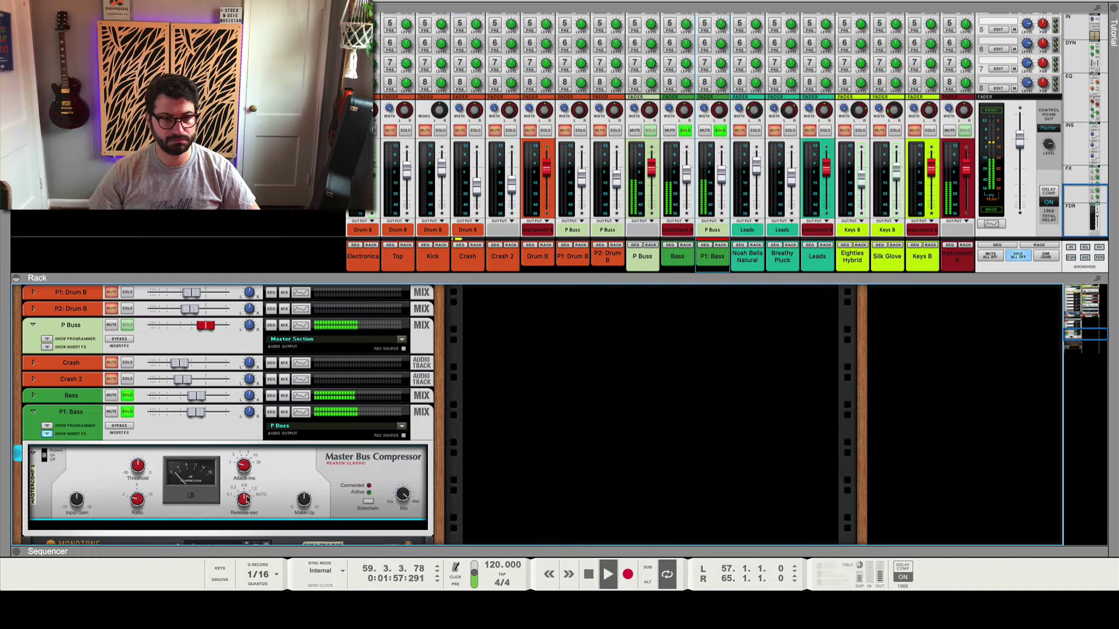
left_click_drag(251, 497, 250, 491)
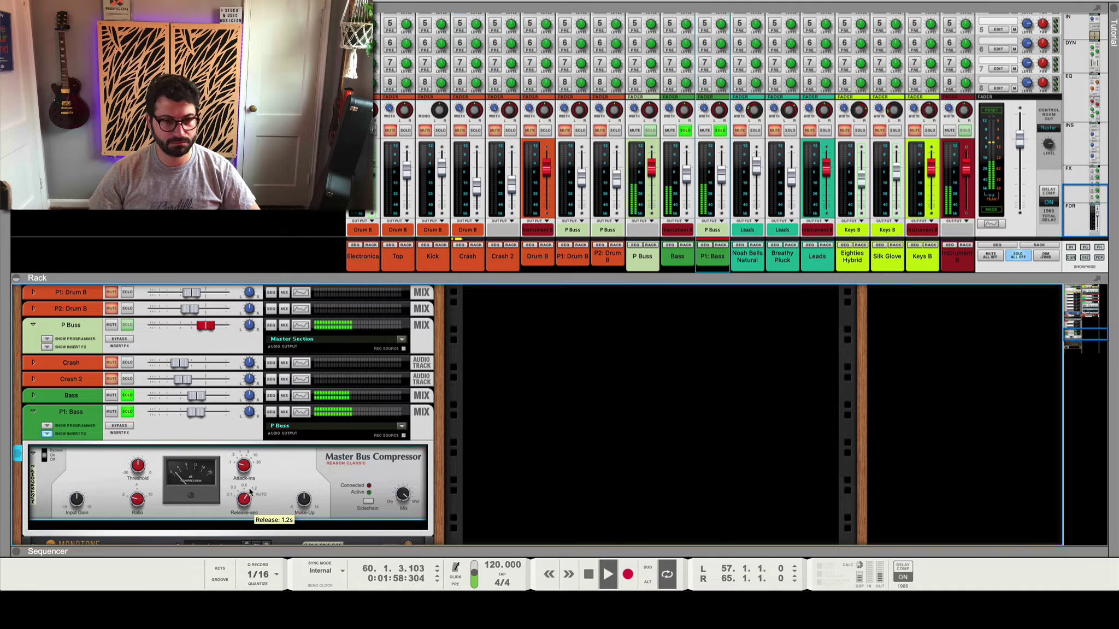
left_click(127, 395)
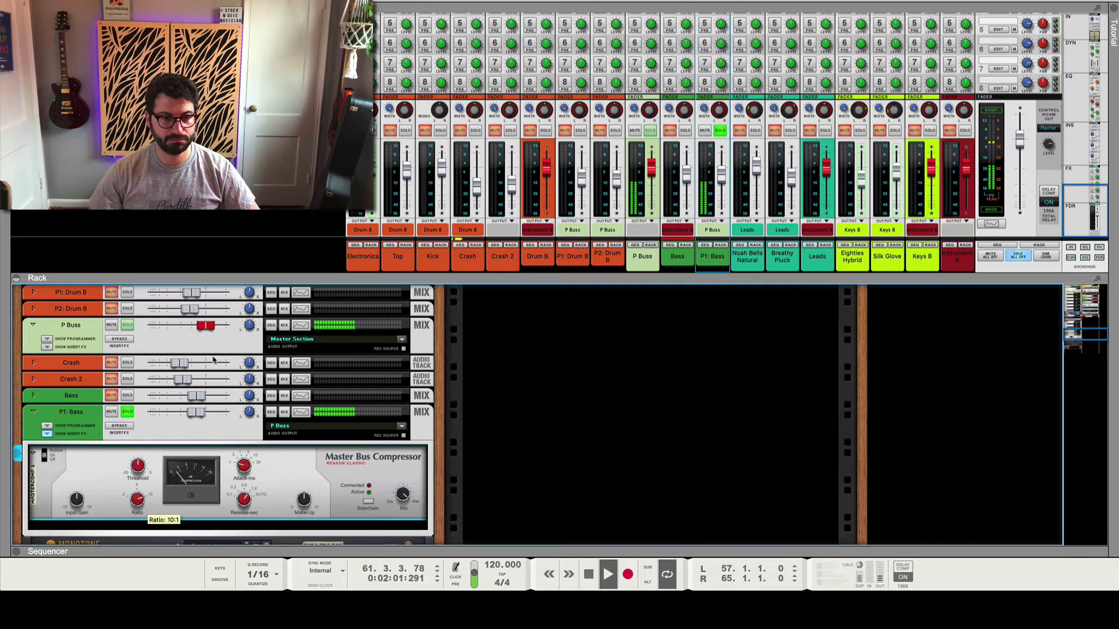
mouse_move(137, 468)
left_click_drag(137, 469, 134, 477)
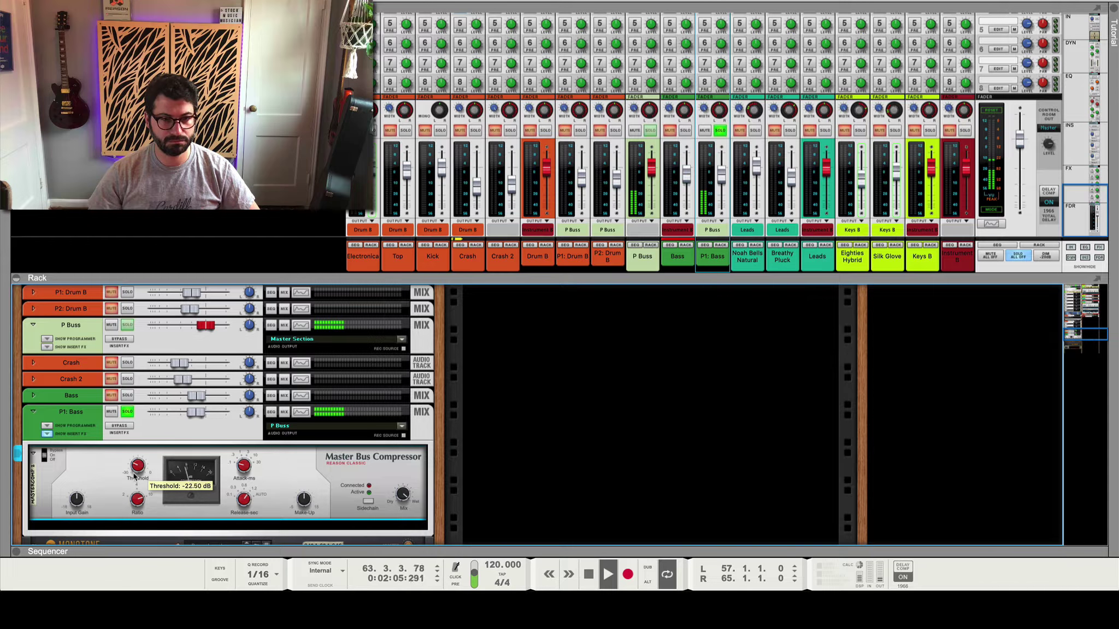
Raise the P1: Bass fader and shorten its compressor release from 0.6 s to 0.3 s.
left_click(119, 410)
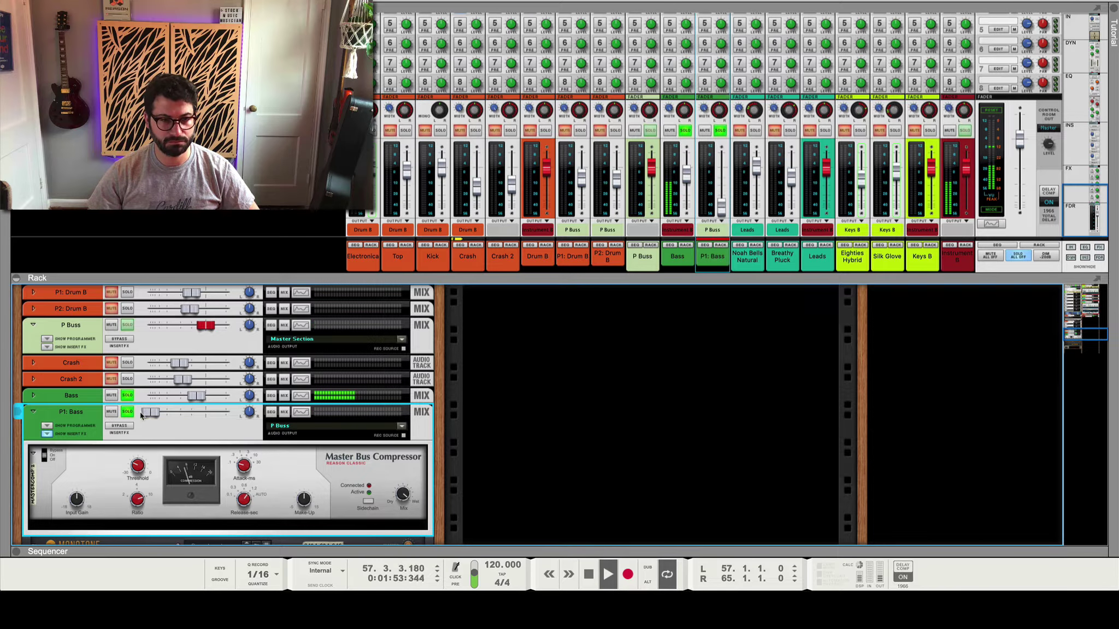
left_click_drag(151, 412, 183, 420)
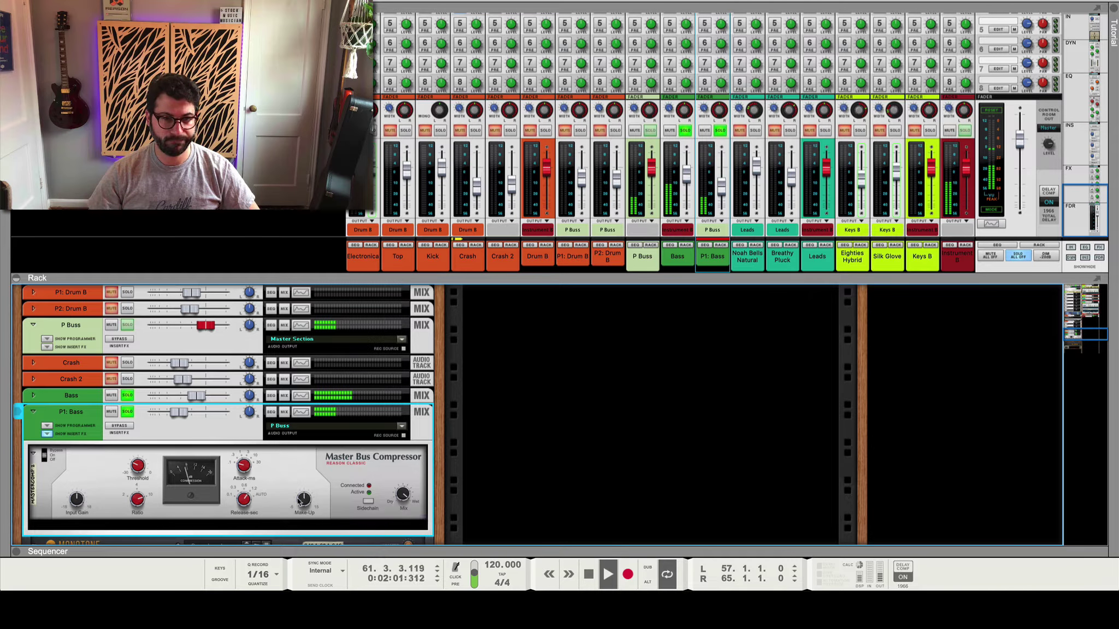
left_click(242, 500)
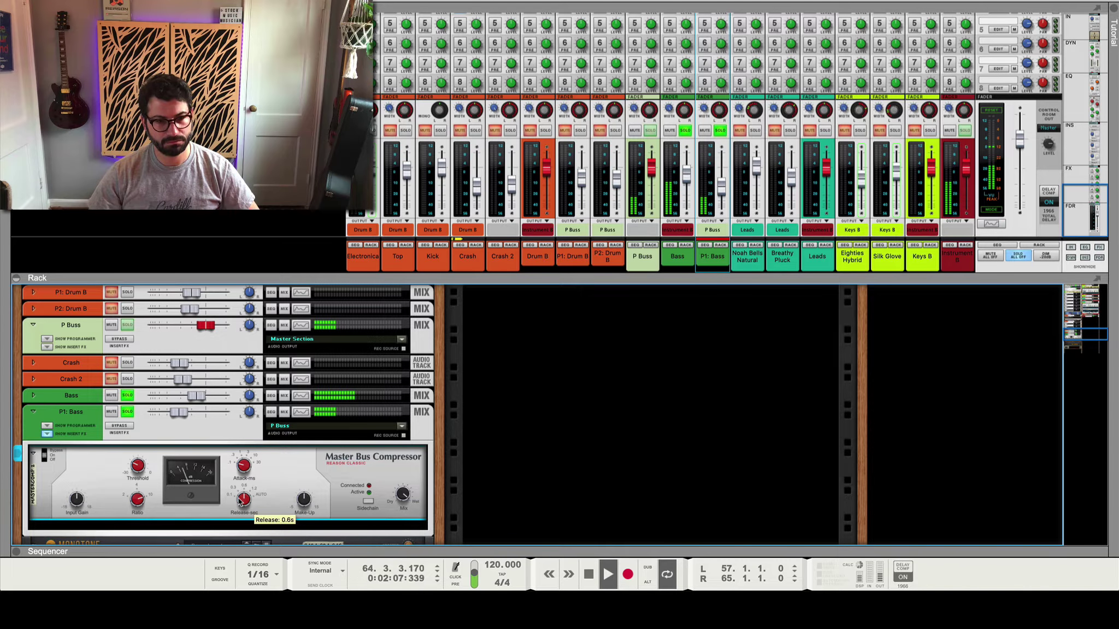
left_click_drag(240, 502, 235, 514)
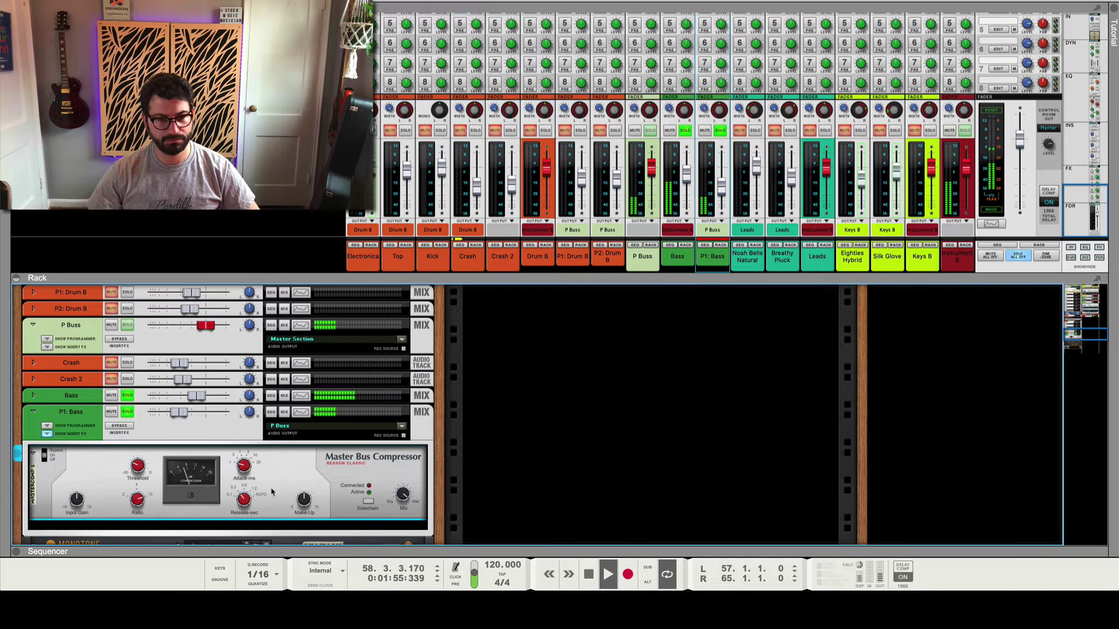
left_click(242, 500)
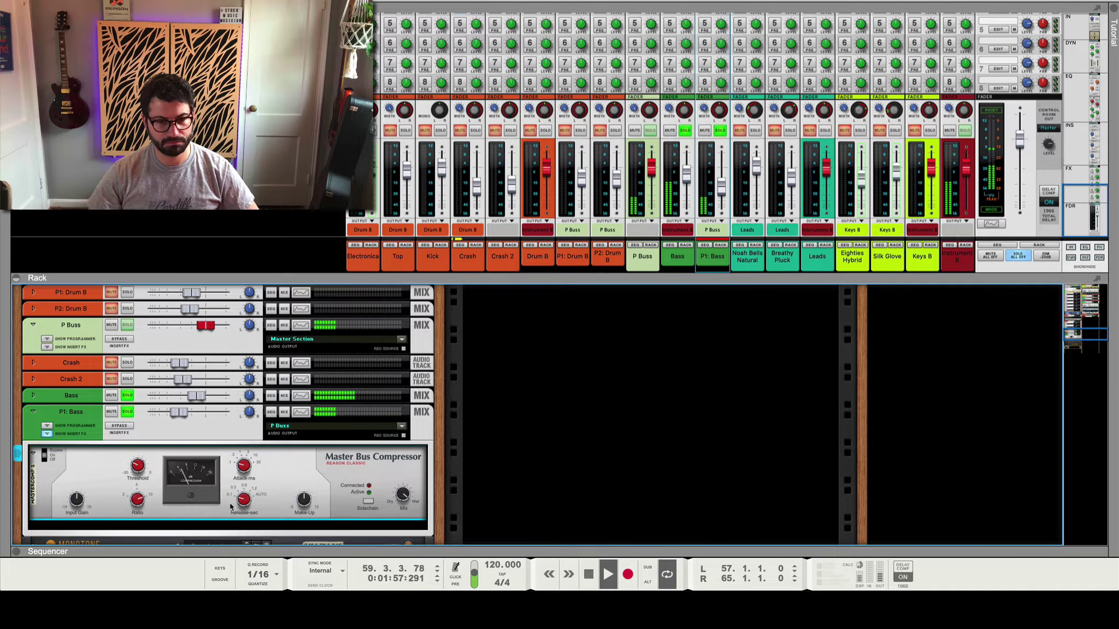
Restart the loop and toggle P1: Bass solo off and on twice, leaving it soloed.
key("space")
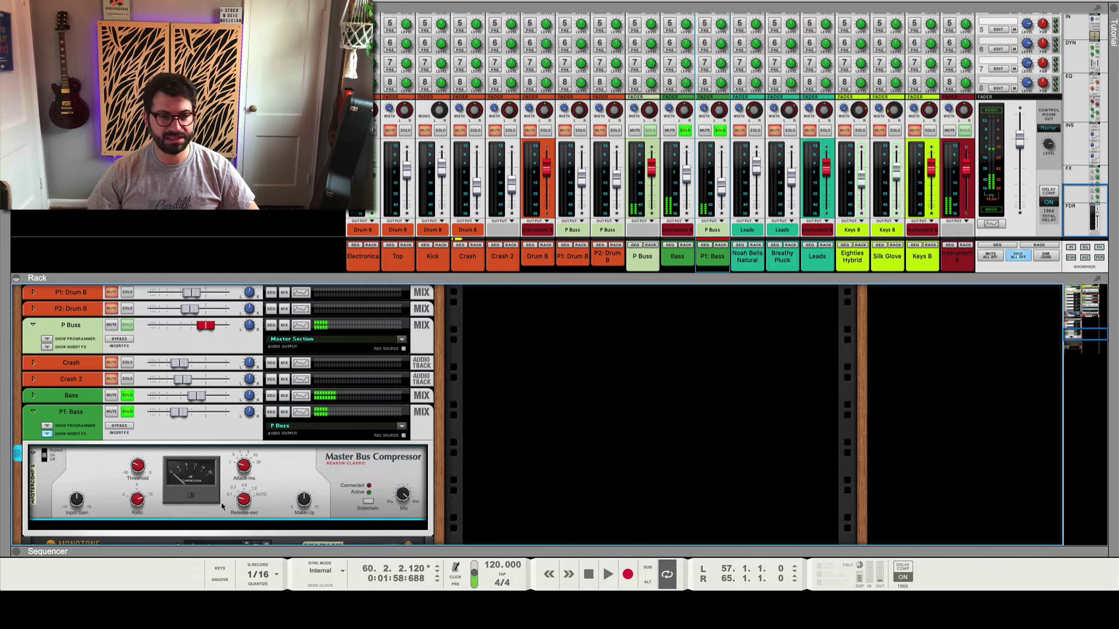
mouse_move(251, 505)
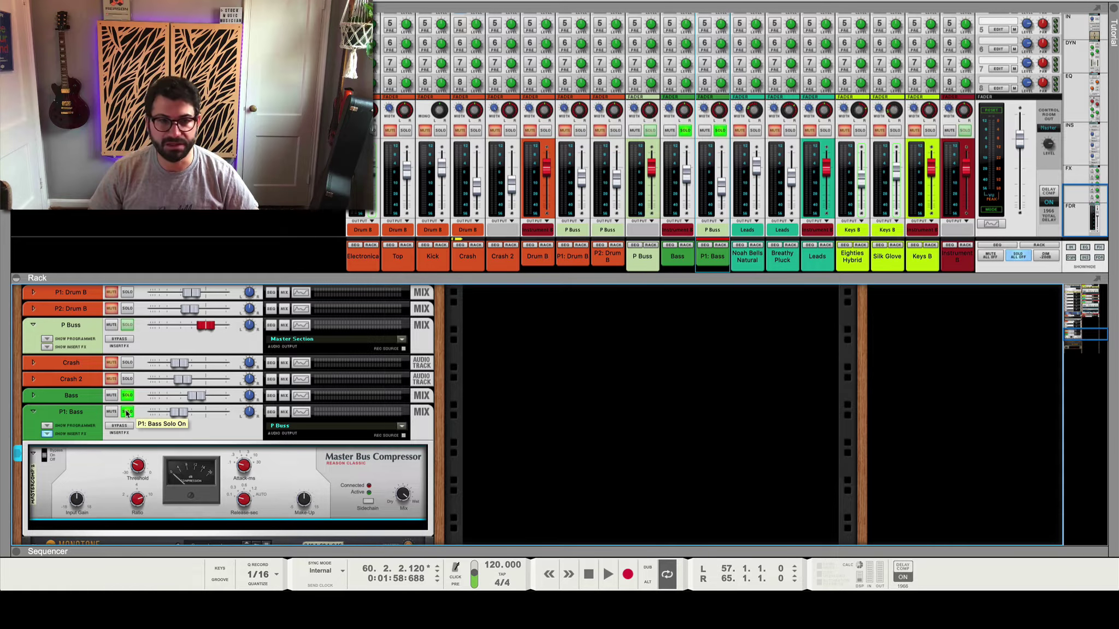
key("space")
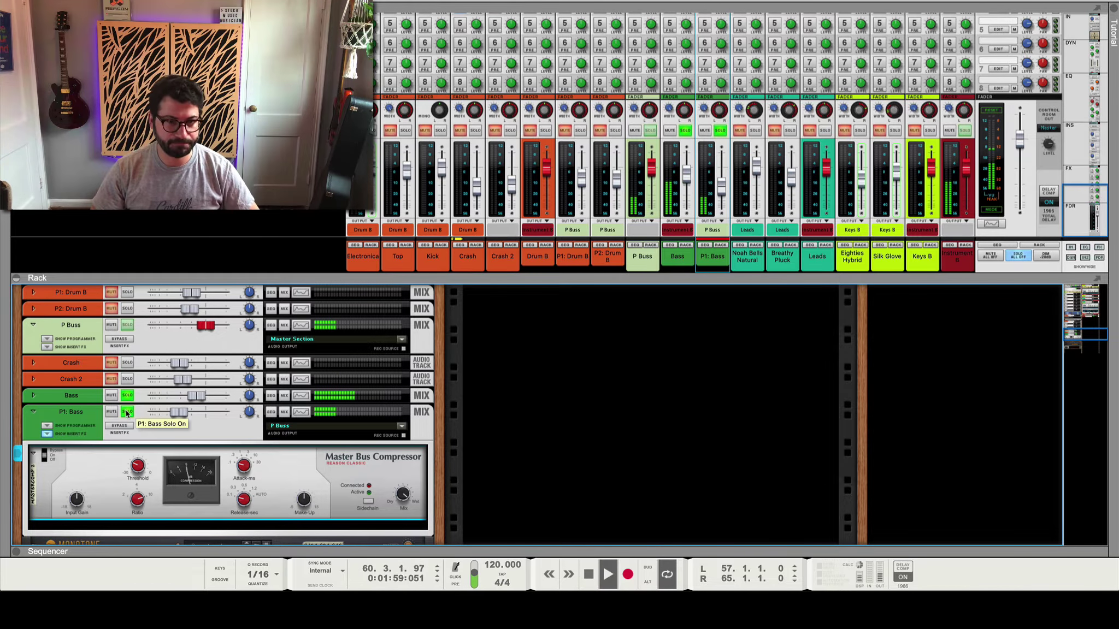
left_click(127, 411)
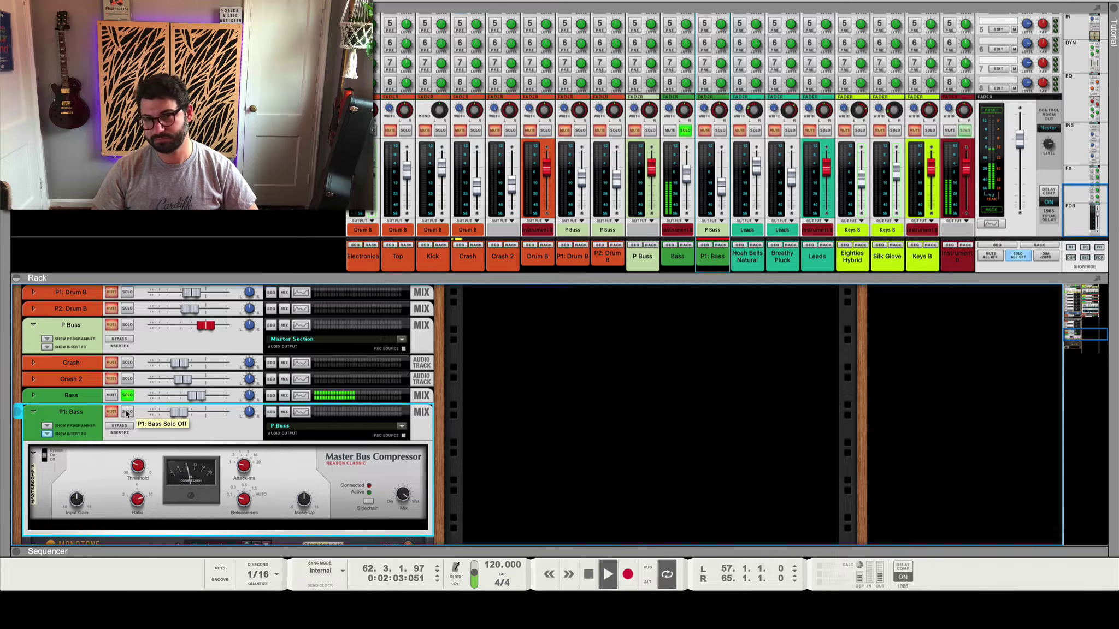
left_click(128, 412)
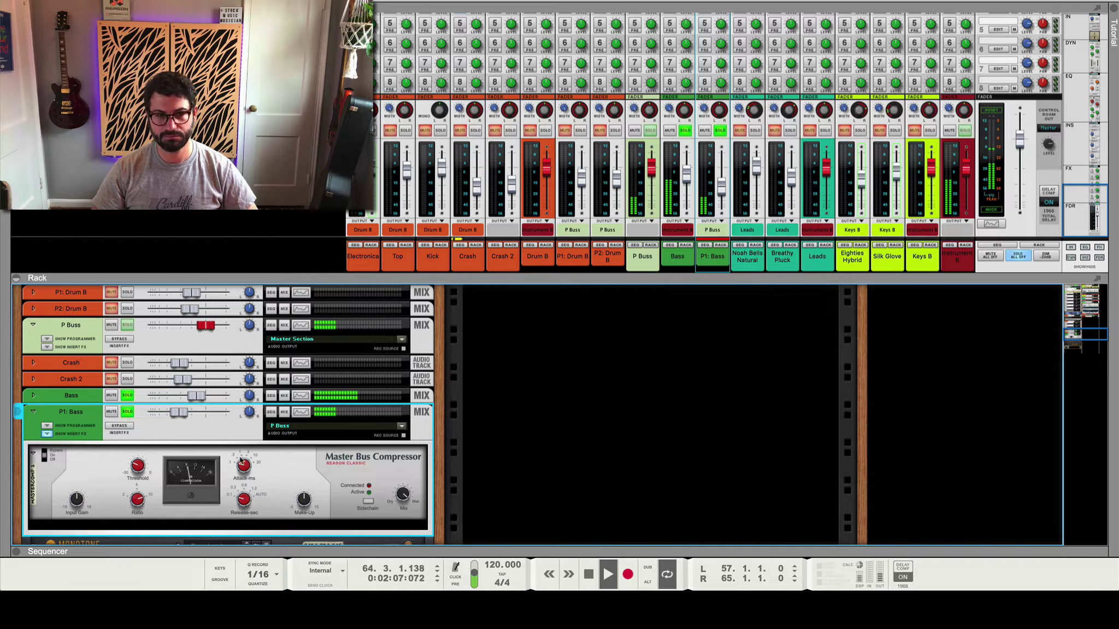
left_click(123, 413)
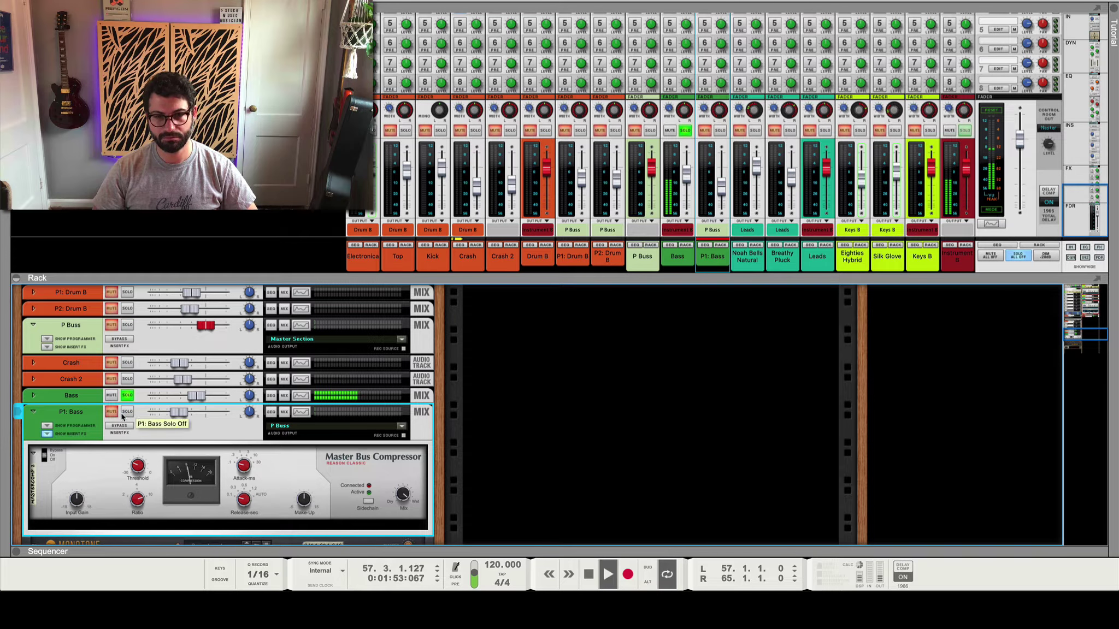
left_click(124, 413)
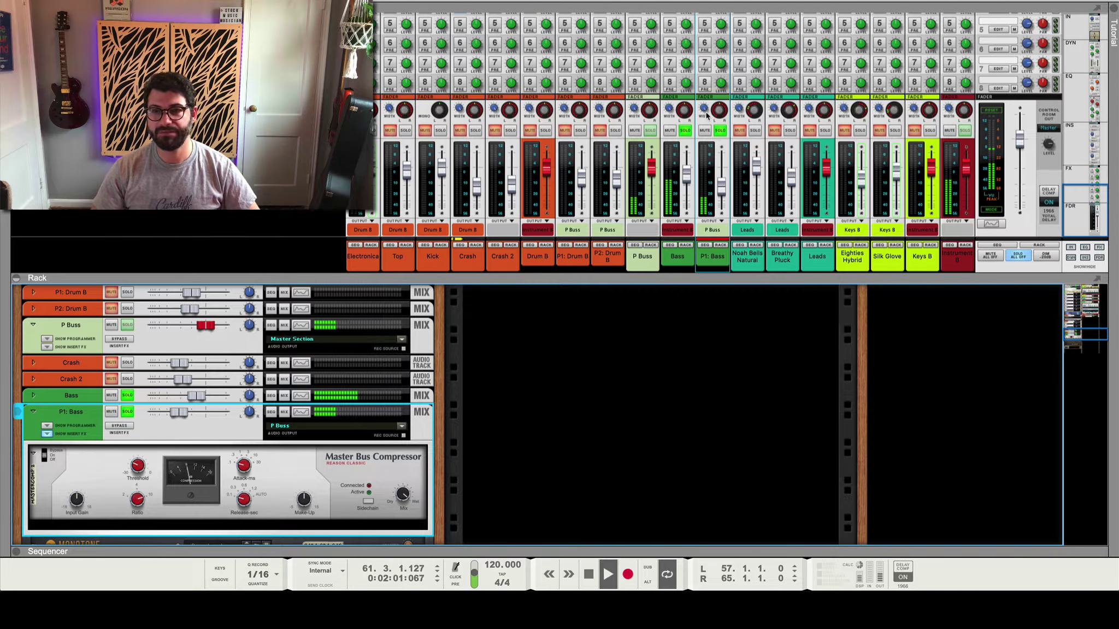
Narrow P1: Bass stereo width to 42 and set P2: Drum B width to 0.
mouse_move(705, 112)
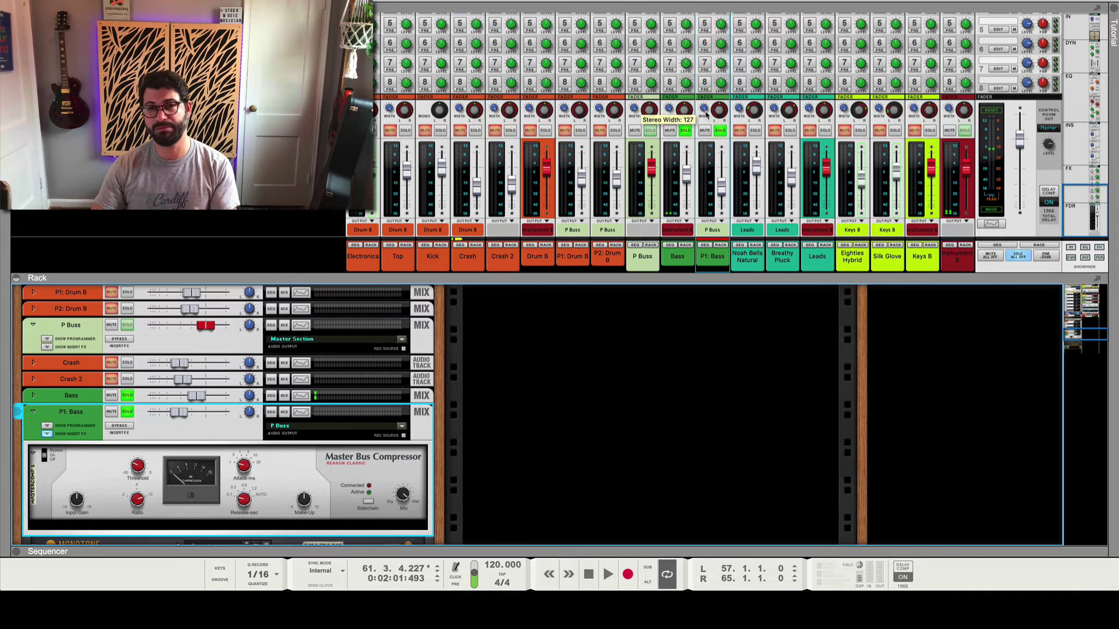
left_click_drag(705, 110, 694, 145)
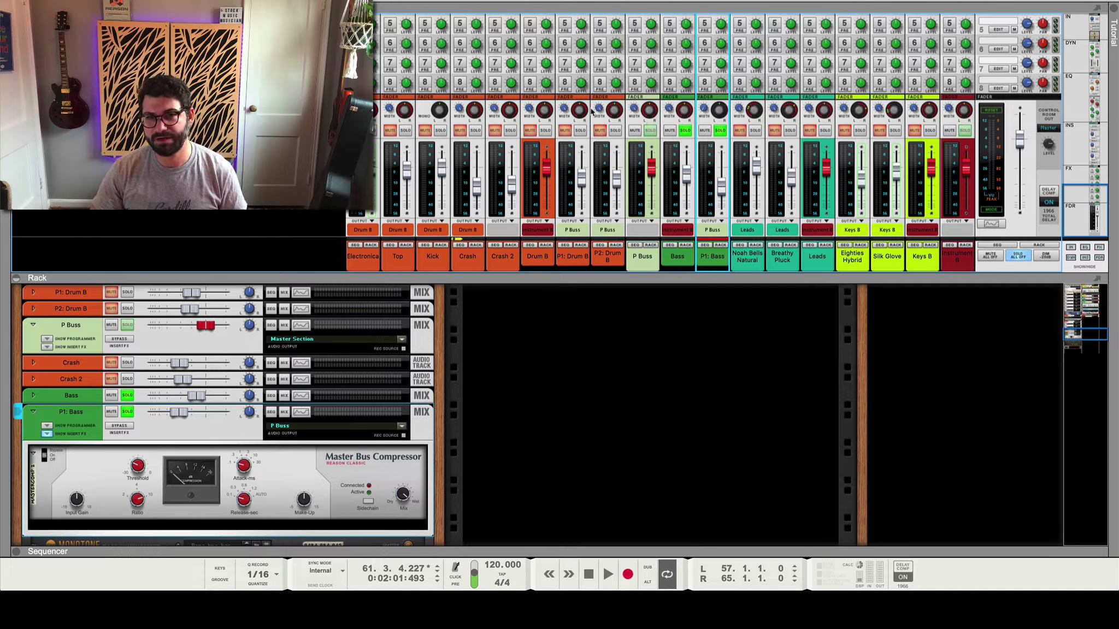
left_click_drag(594, 111, 634, 208)
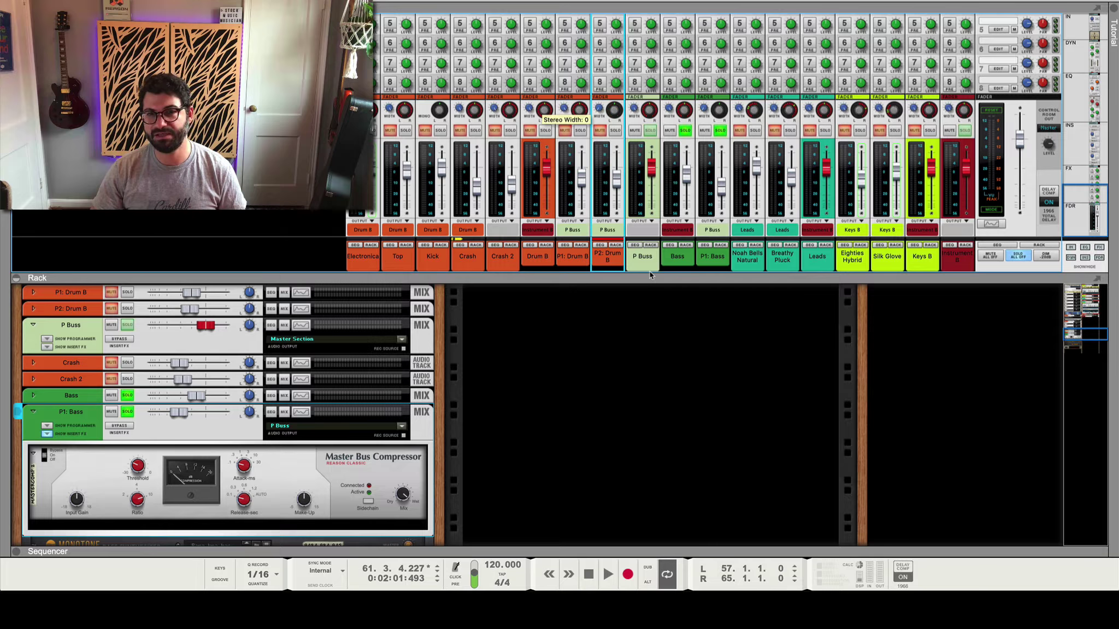
Unsolo Bass and P1: Bass and play the full mix.
left_click(686, 130)
left_click(720, 131)
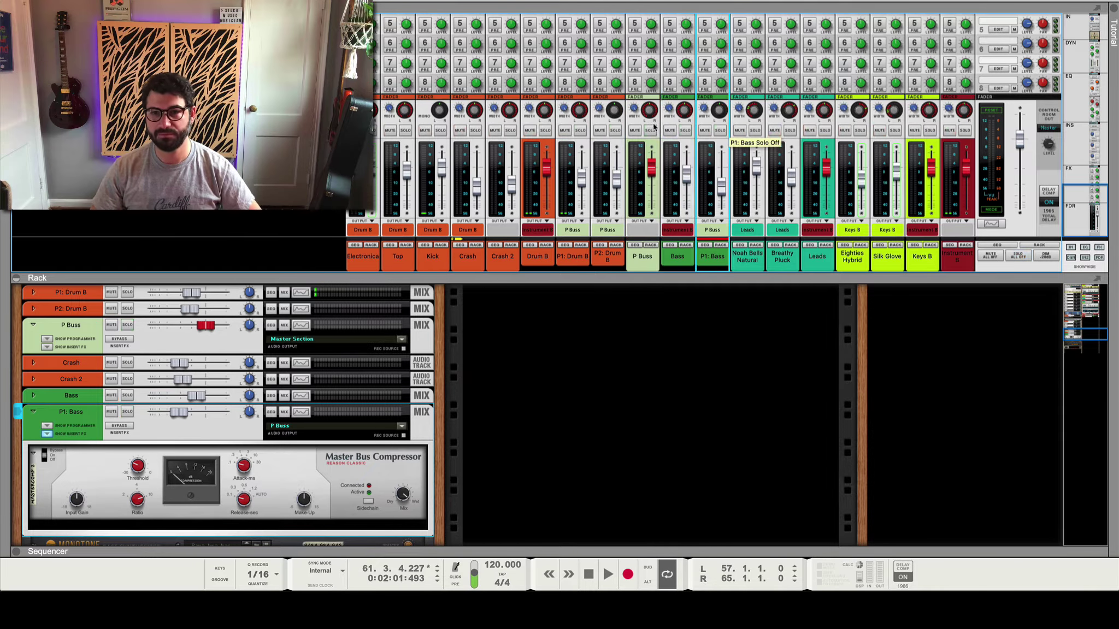
key("space")
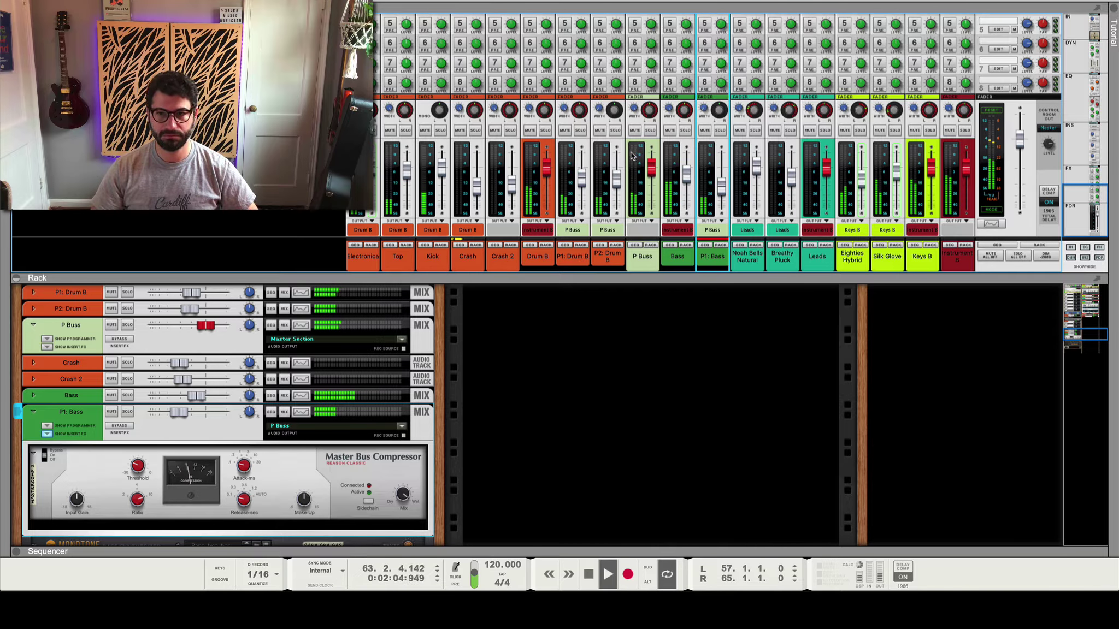
scroll(632, 156, "up", 3)
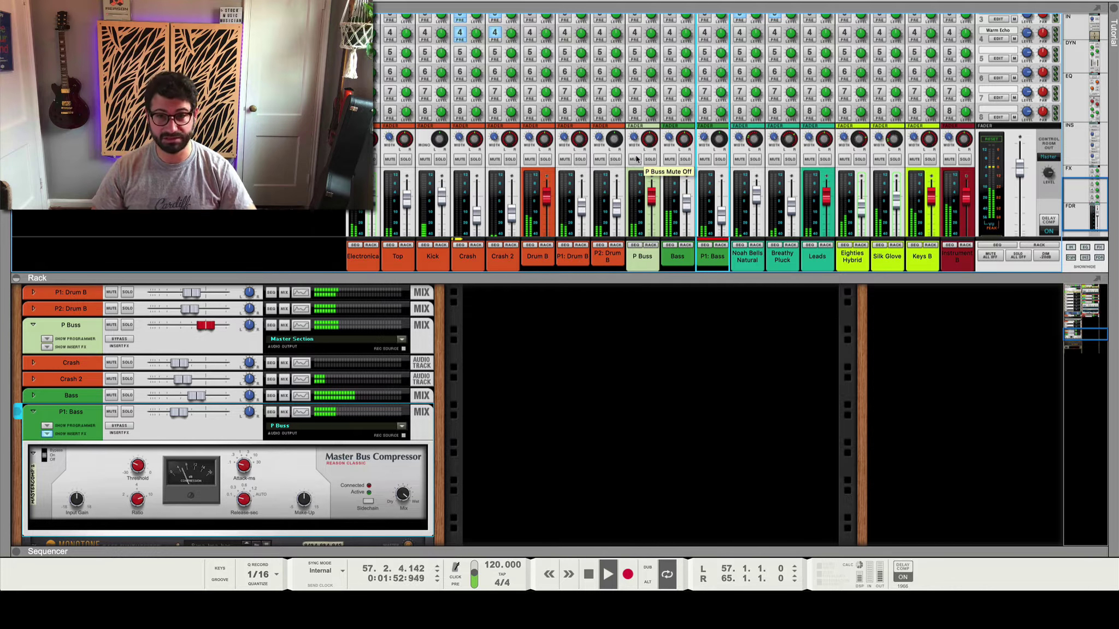
left_click(635, 157)
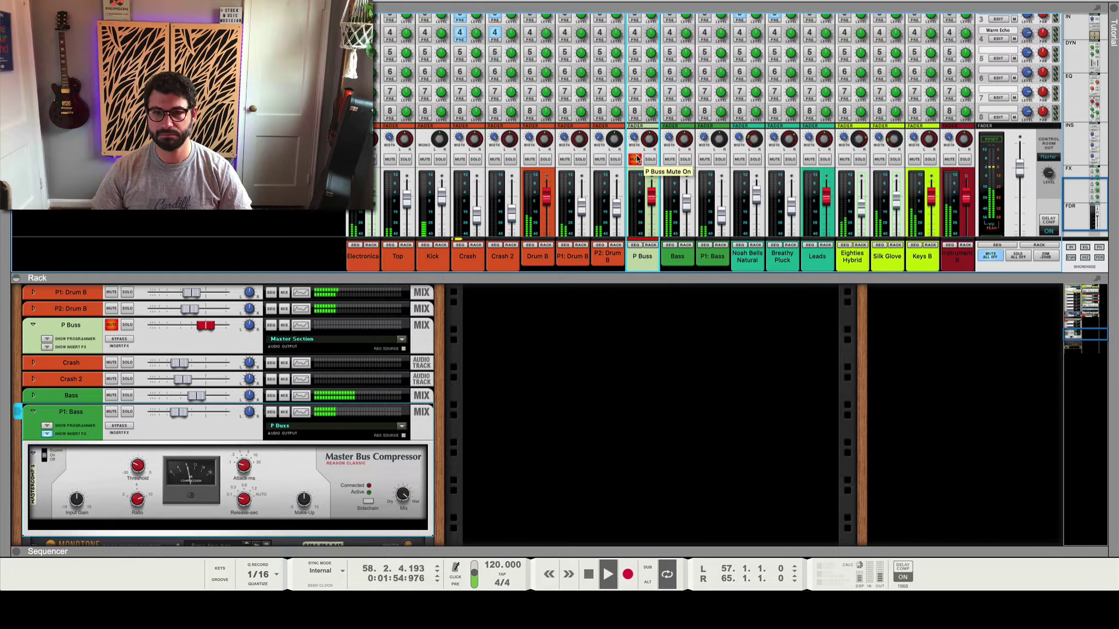
scroll(636, 158, "down", 2)
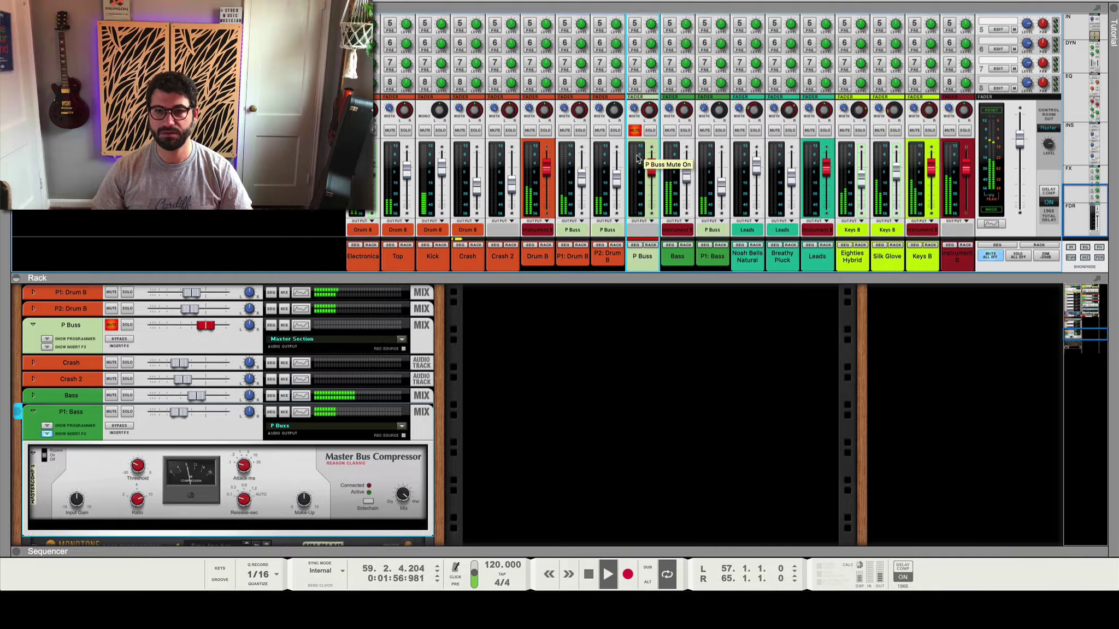
left_click(635, 130)
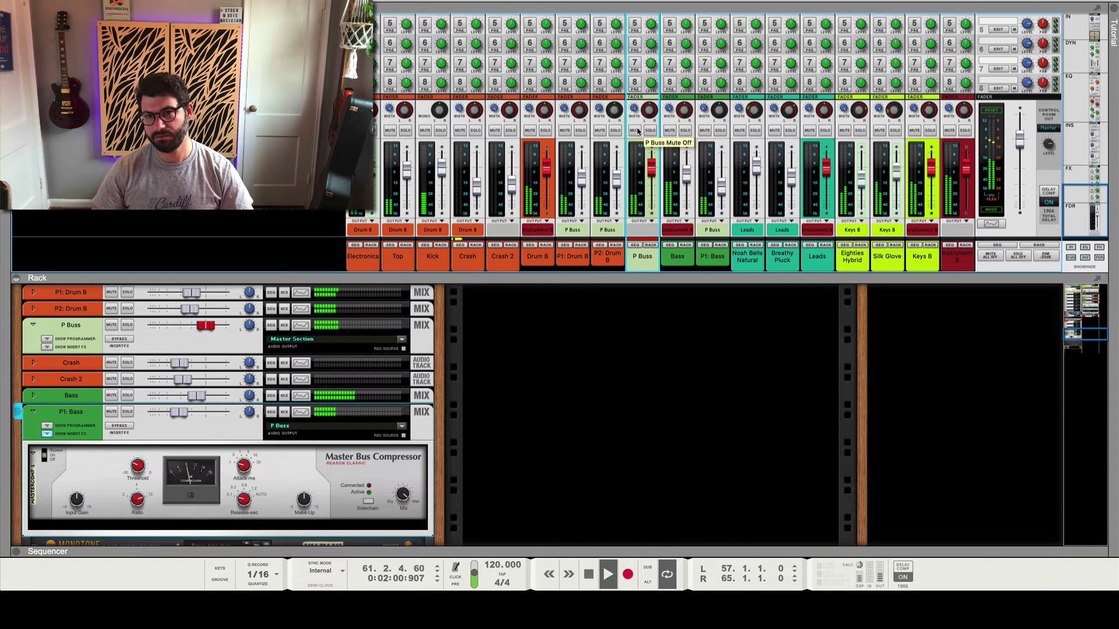
left_click(635, 131)
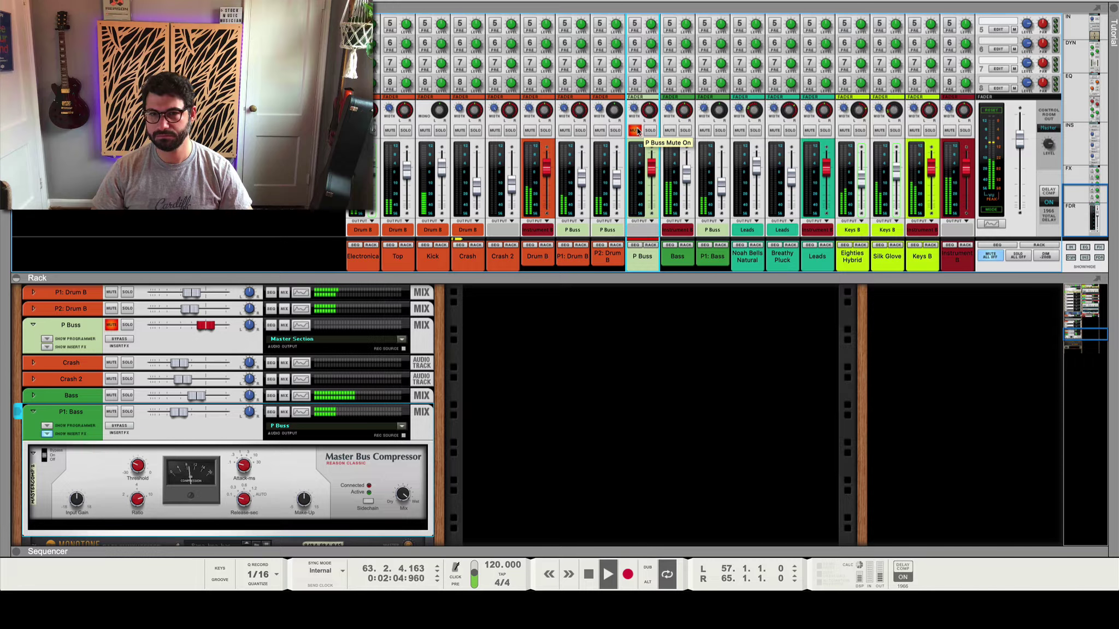
left_click(635, 130)
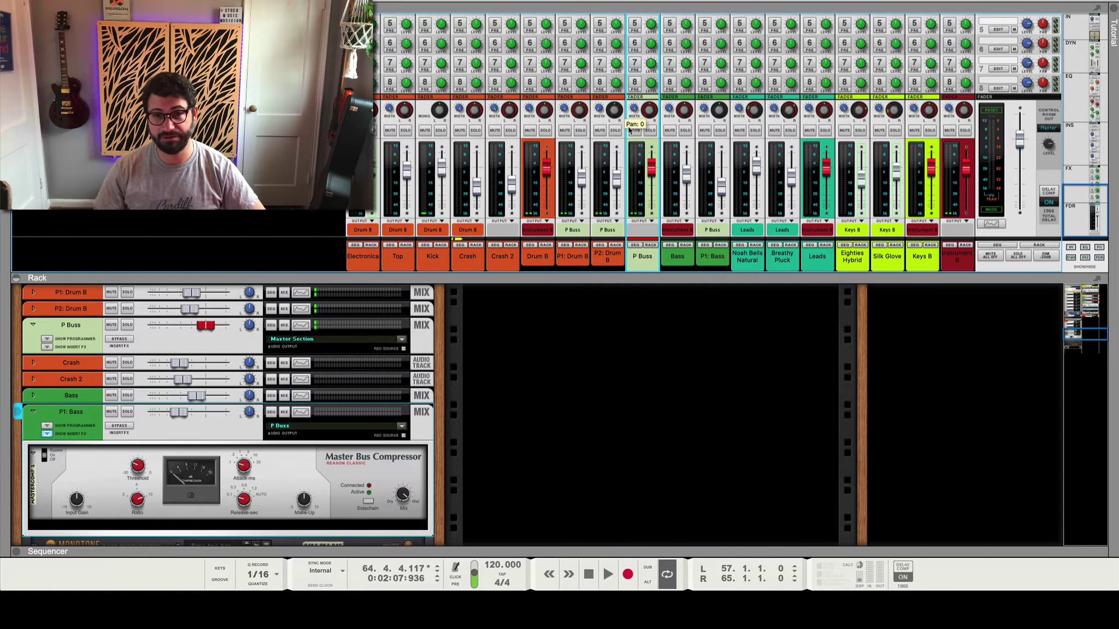
left_click(635, 130)
Unmute P Buss, move the master Spectrum EQ window aside, and start playback.
left_click(636, 130)
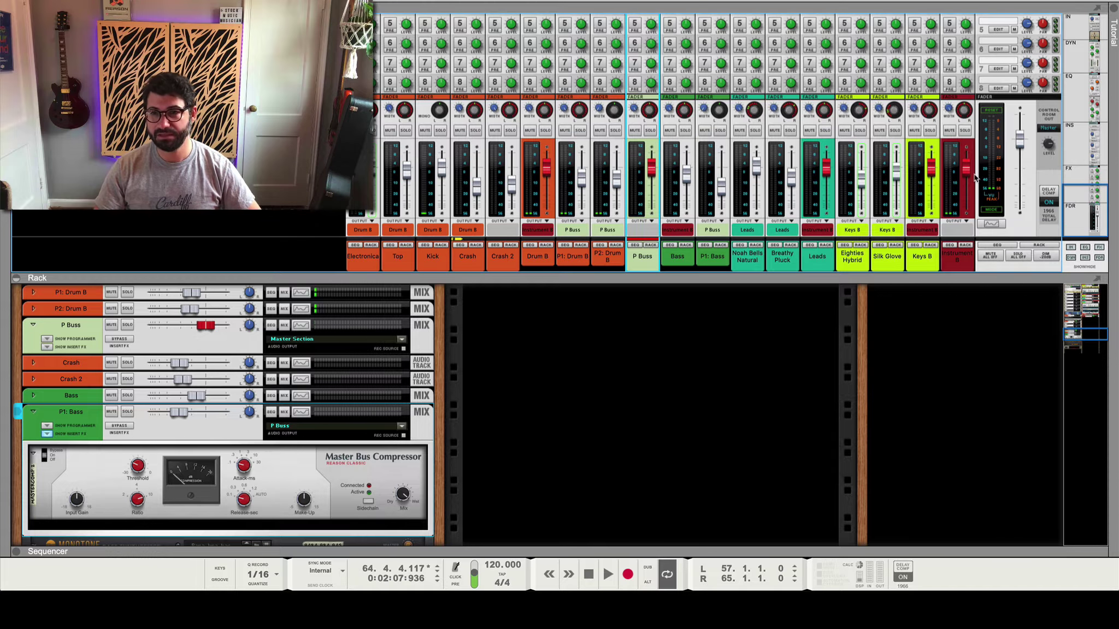
left_click(990, 224)
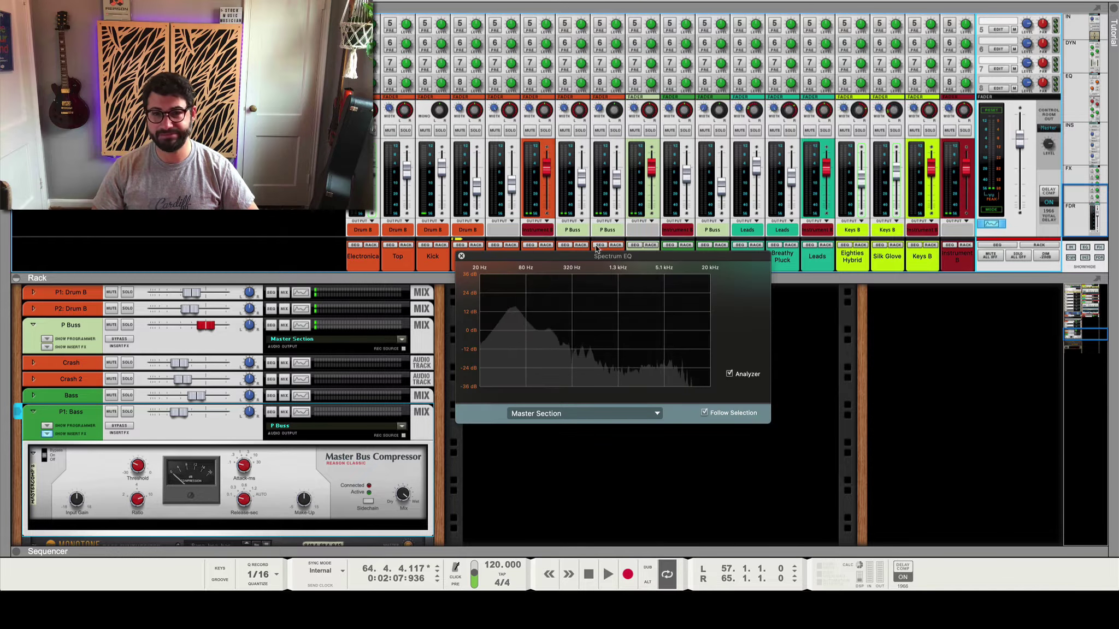
left_click_drag(612, 256, 186, 44)
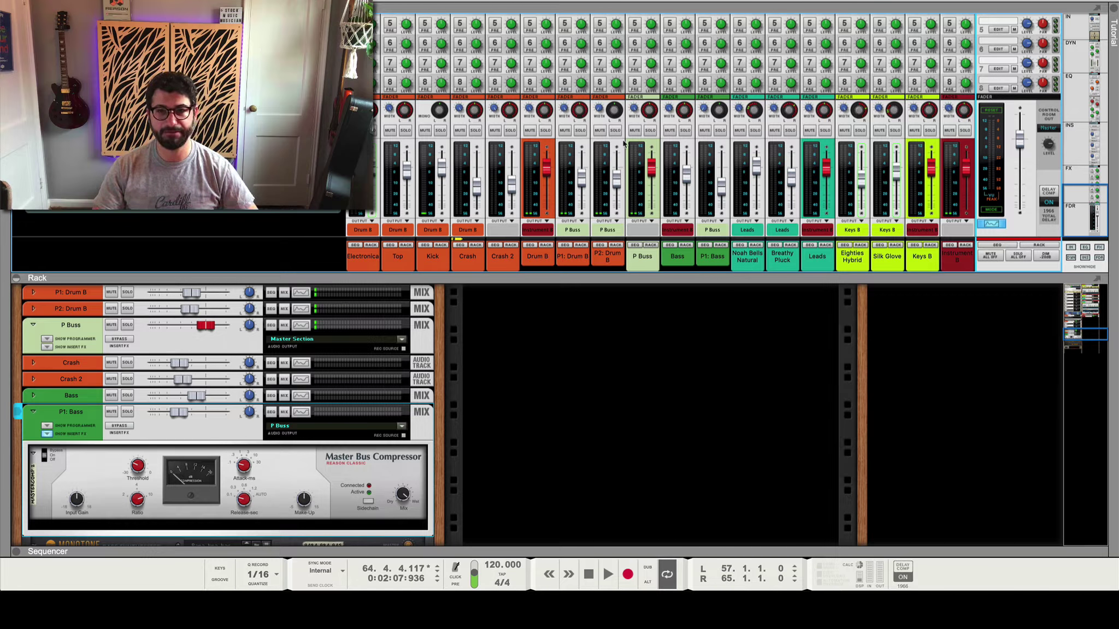
key("space")
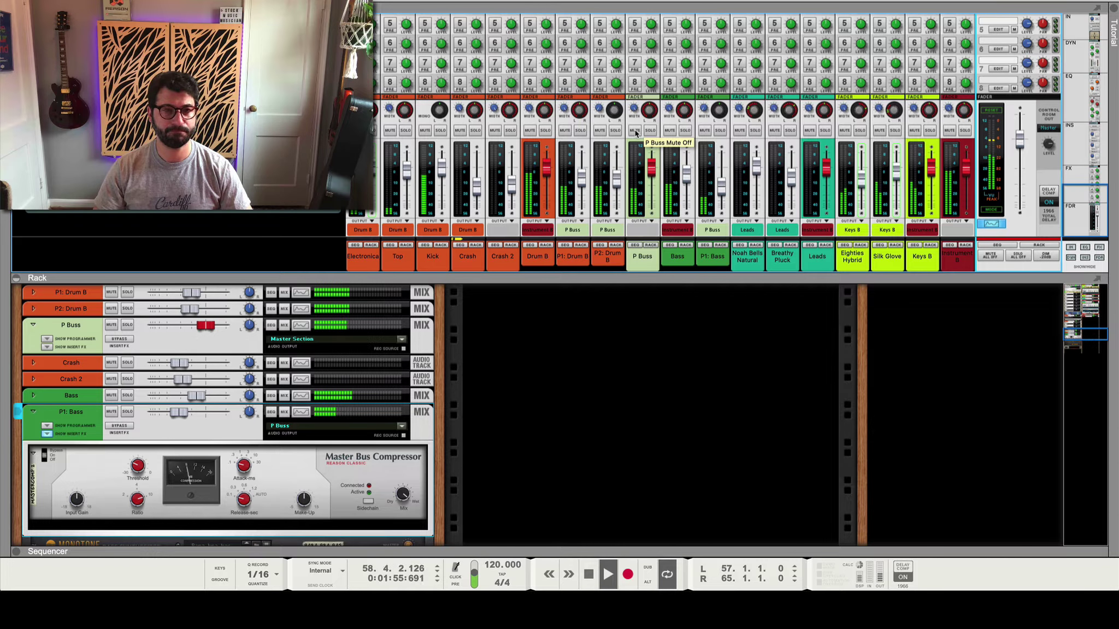
A/B the mix by muting and unmuting P Buss twice, then P2: Drum B once.
left_click(635, 130)
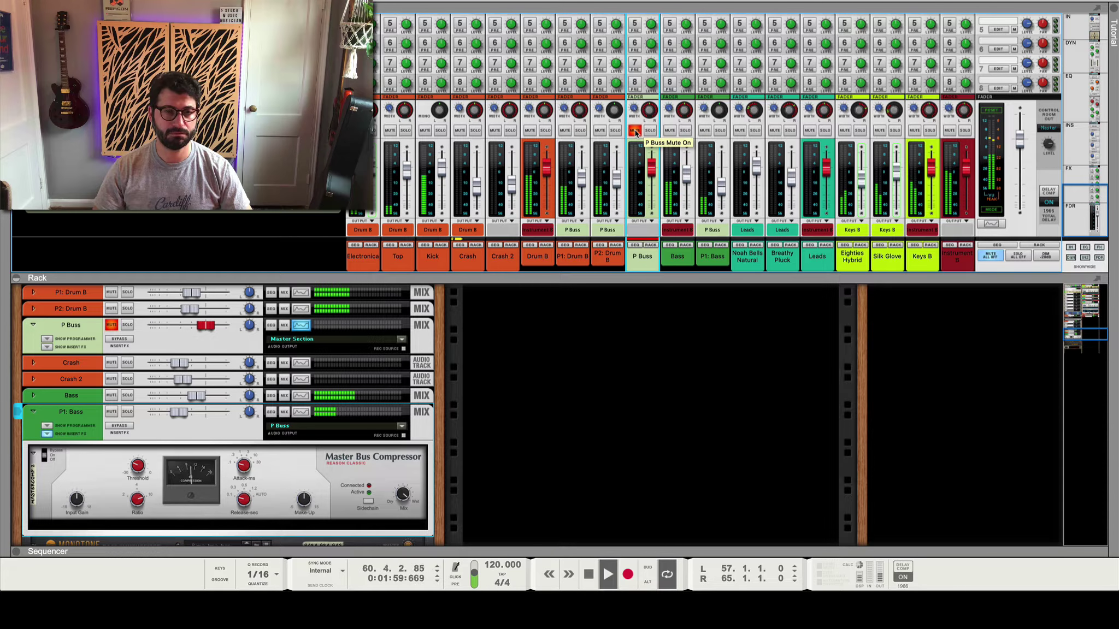
left_click(635, 131)
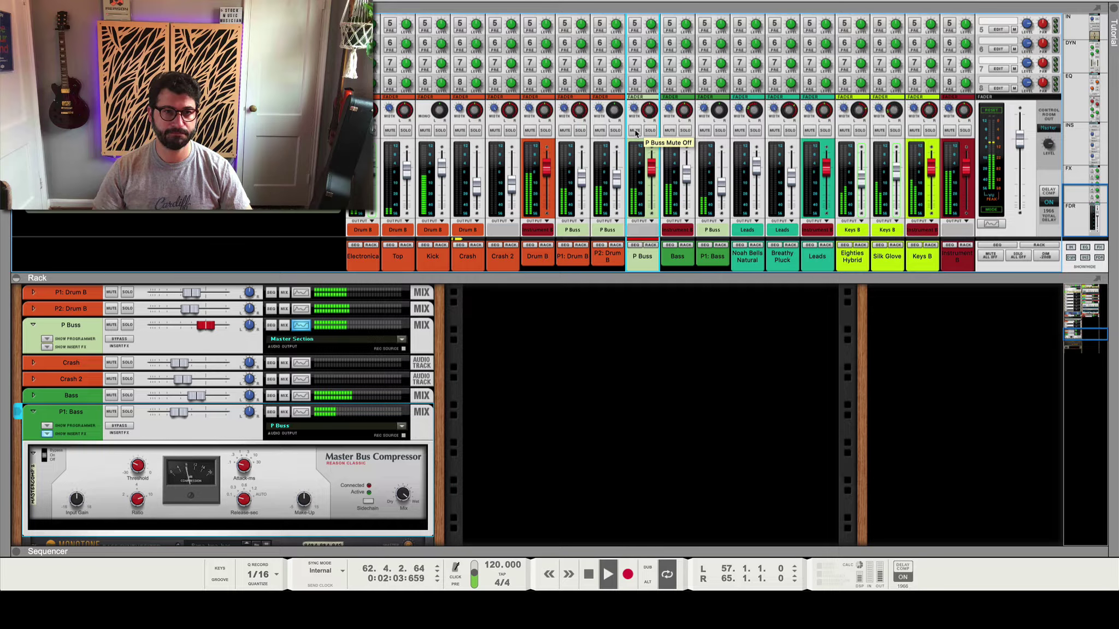
left_click(634, 131)
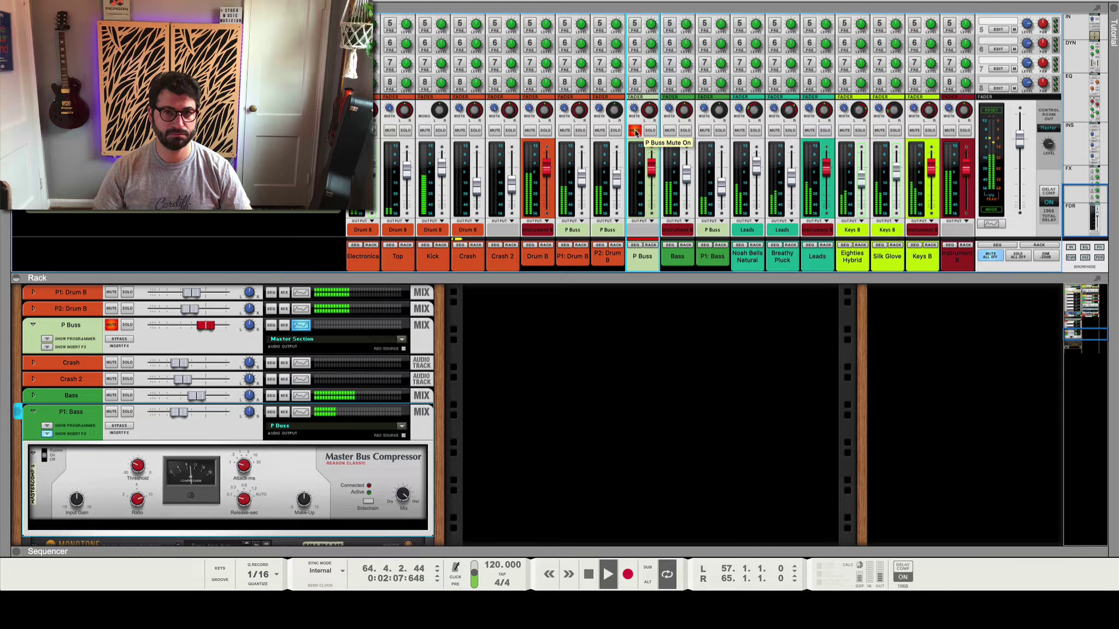
left_click(634, 131)
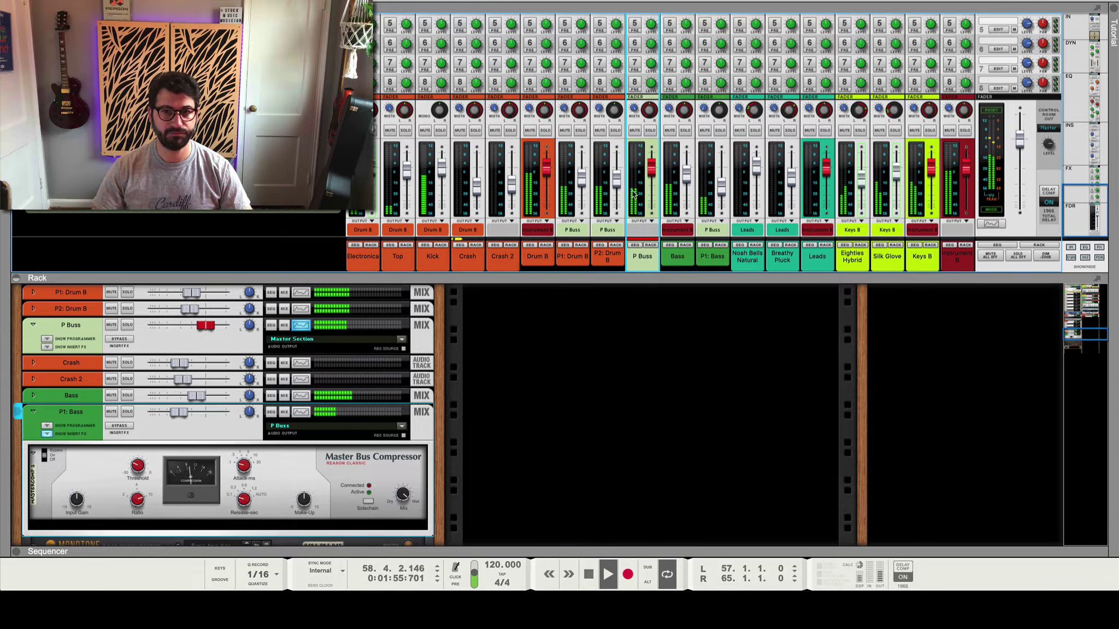
left_click(599, 131)
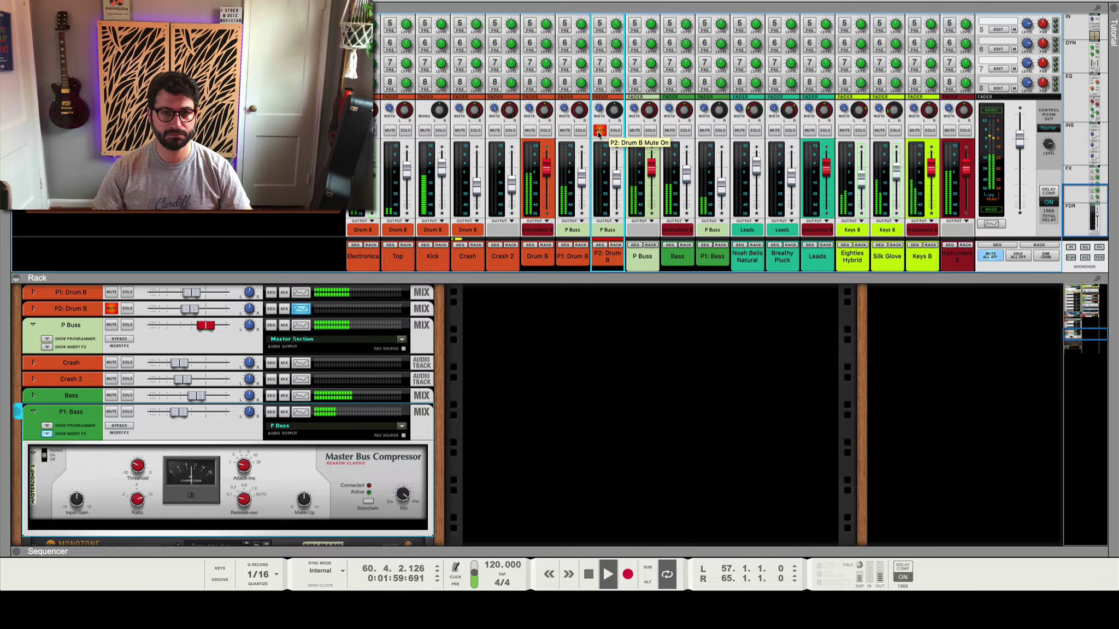
left_click(599, 132)
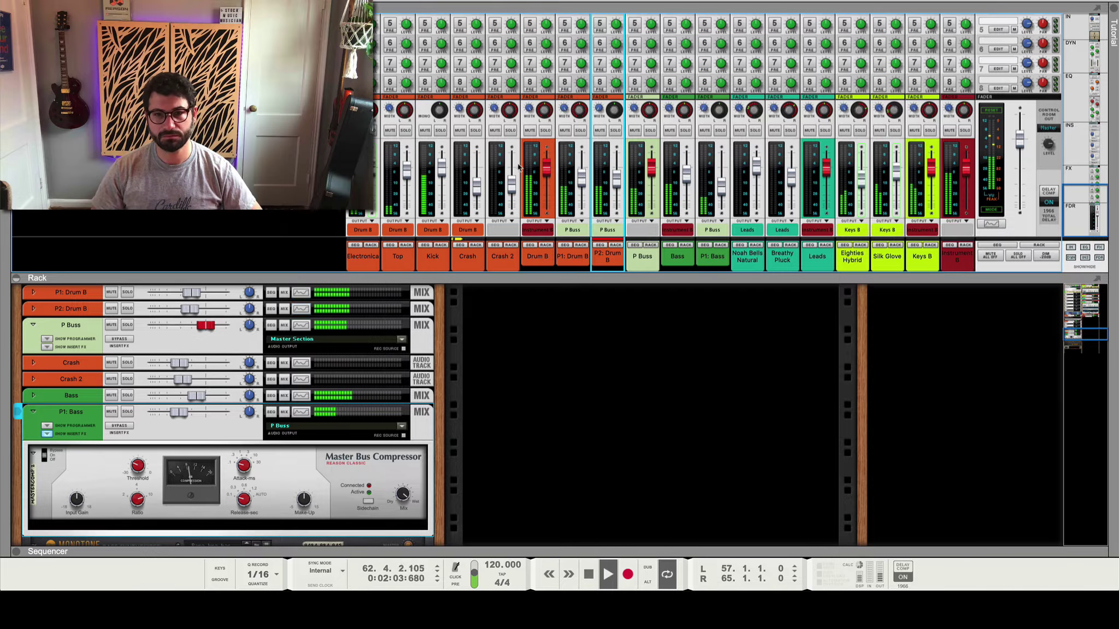
Set P2: Drum B to -10 dB, compare P Buss muted and unmuted, then stop playback.
left_click_drag(614, 176, 616, 180)
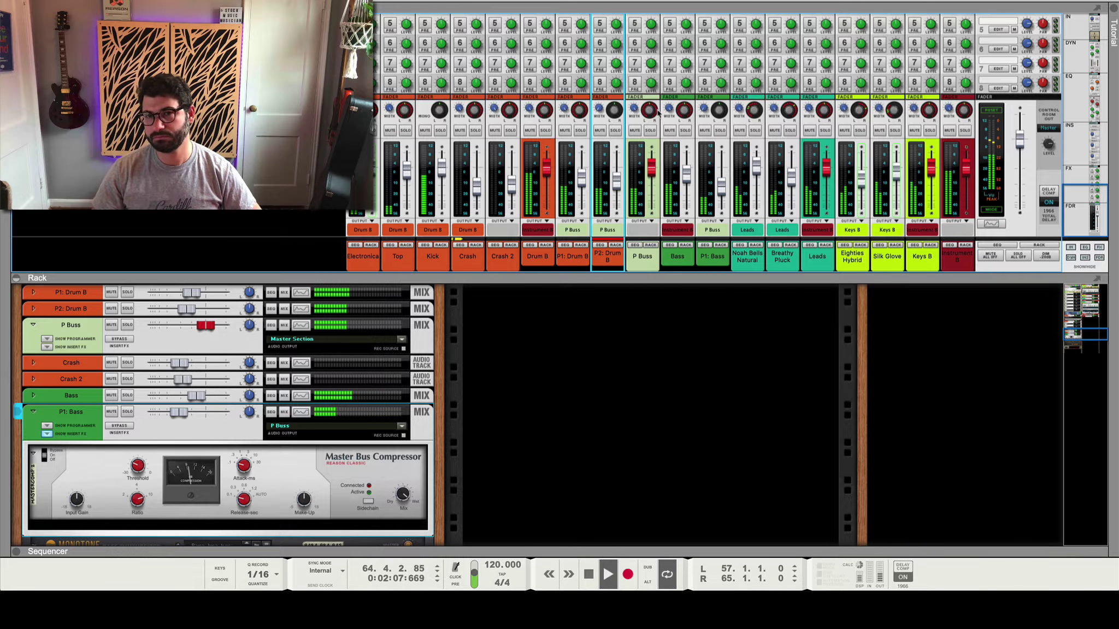
left_click(635, 130)
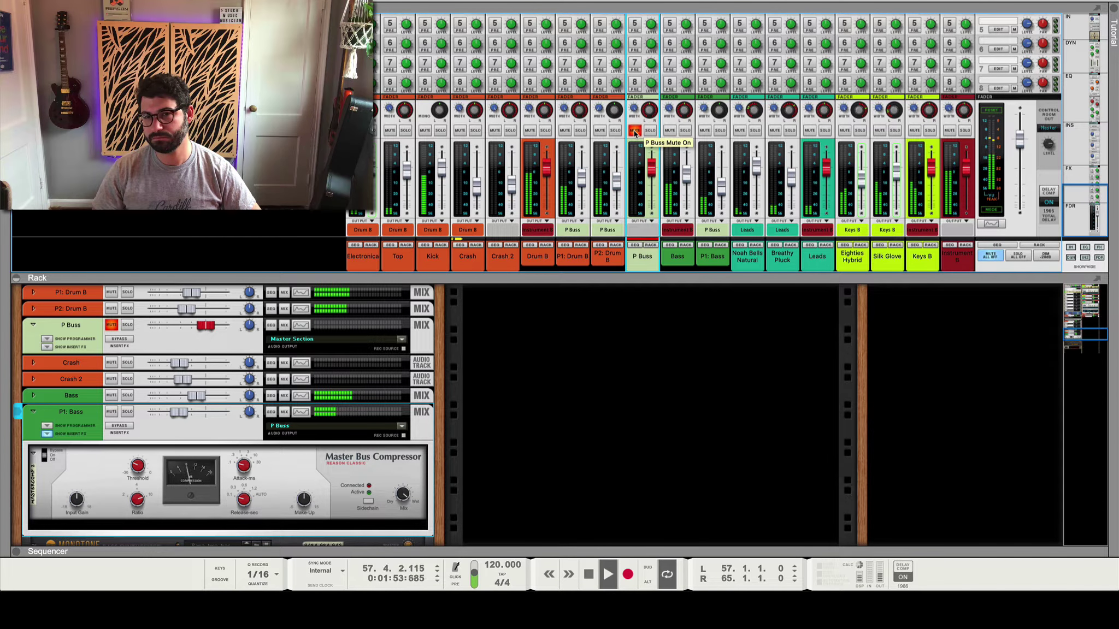
left_click(634, 131)
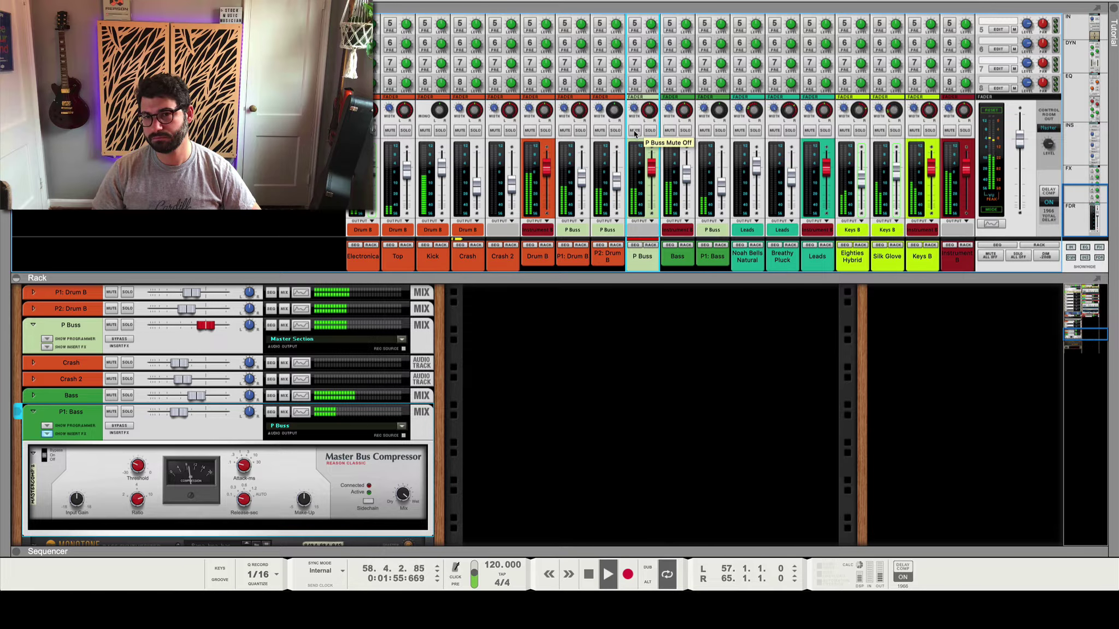
key("space")
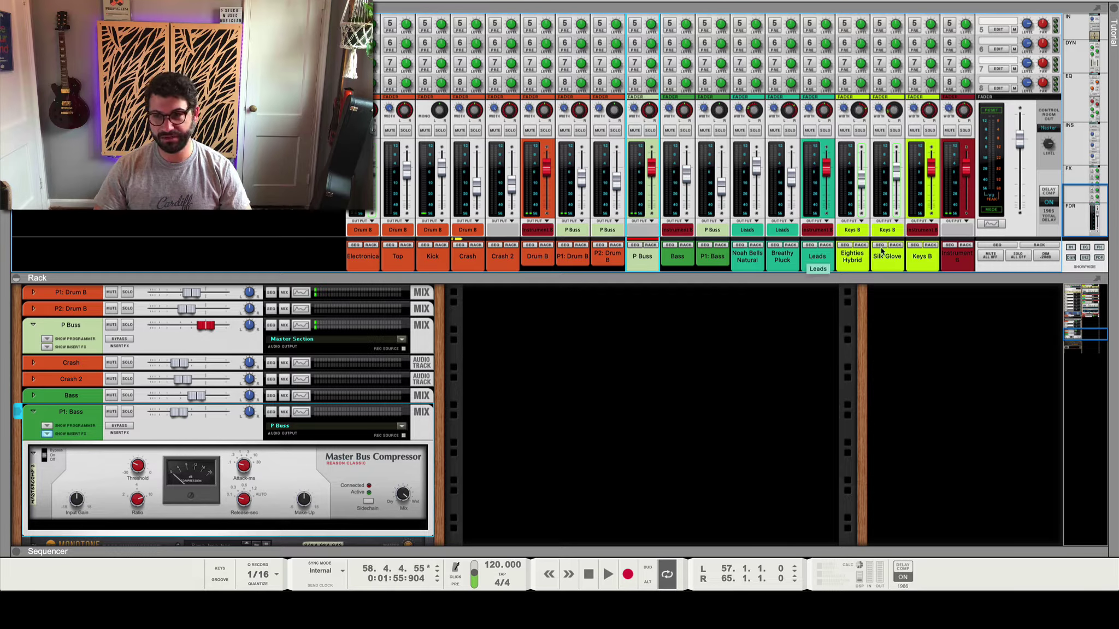
Show Instrument B's devices in the rack with its insert-effects area revealed.
left_click(966, 261)
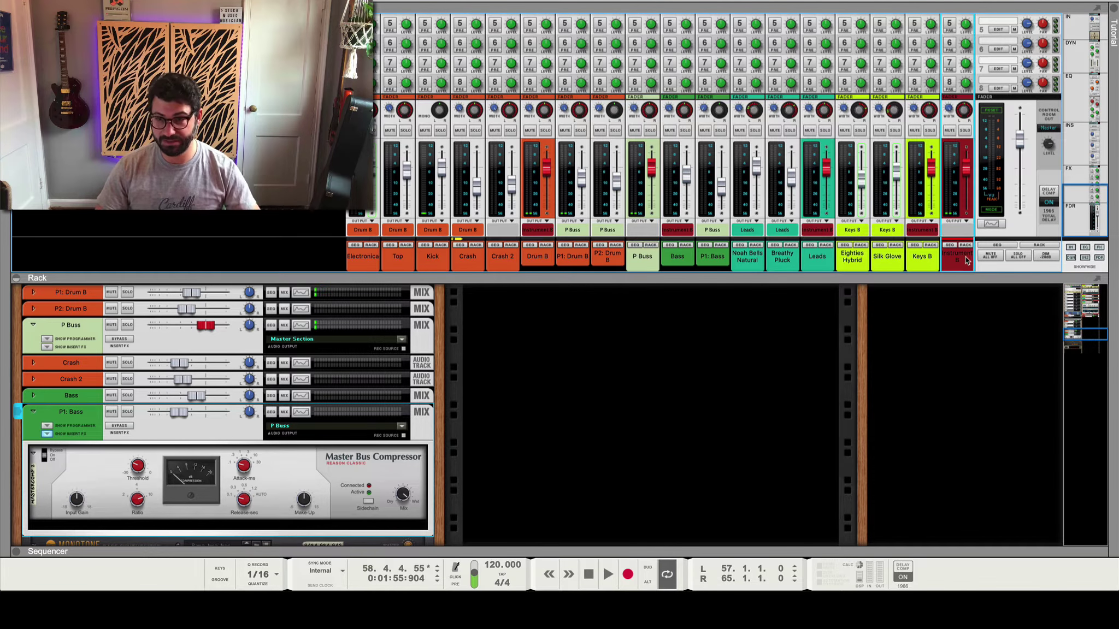
left_click(965, 246)
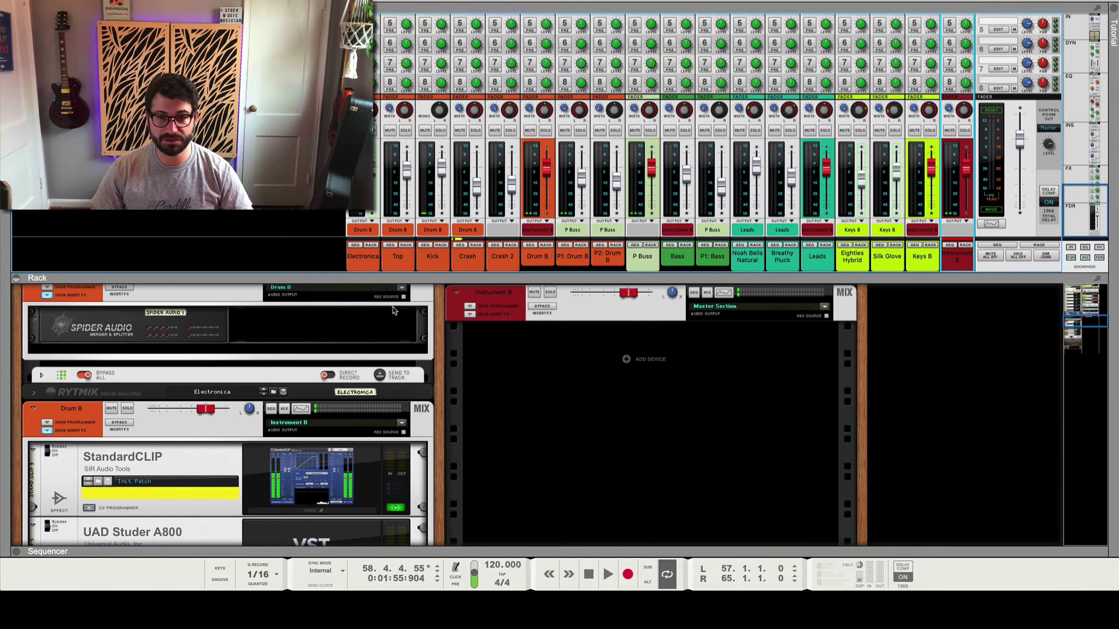
left_click(471, 316)
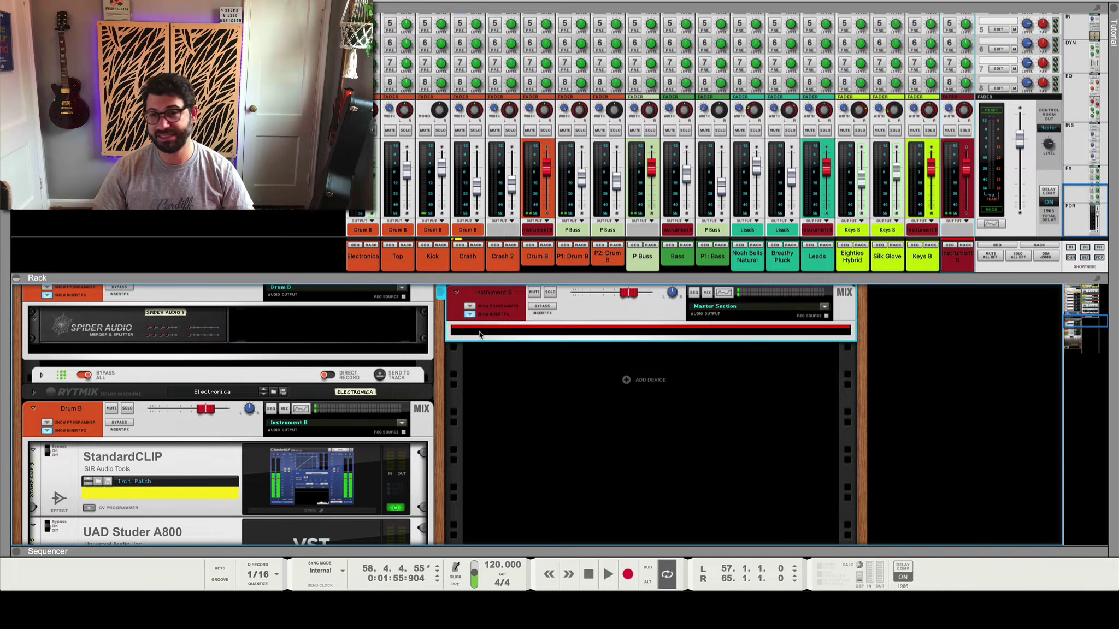
Add a Scream 4 Distortion insert to Instrument B, then remove it again.
right_click(479, 335)
mouse_move(497, 362)
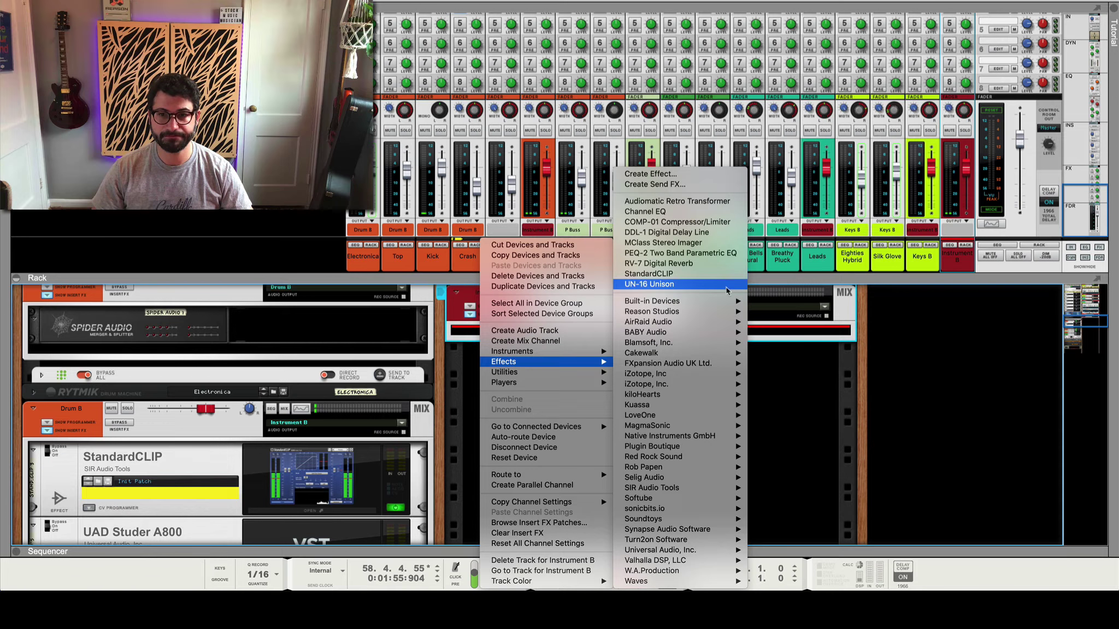
mouse_move(711, 303)
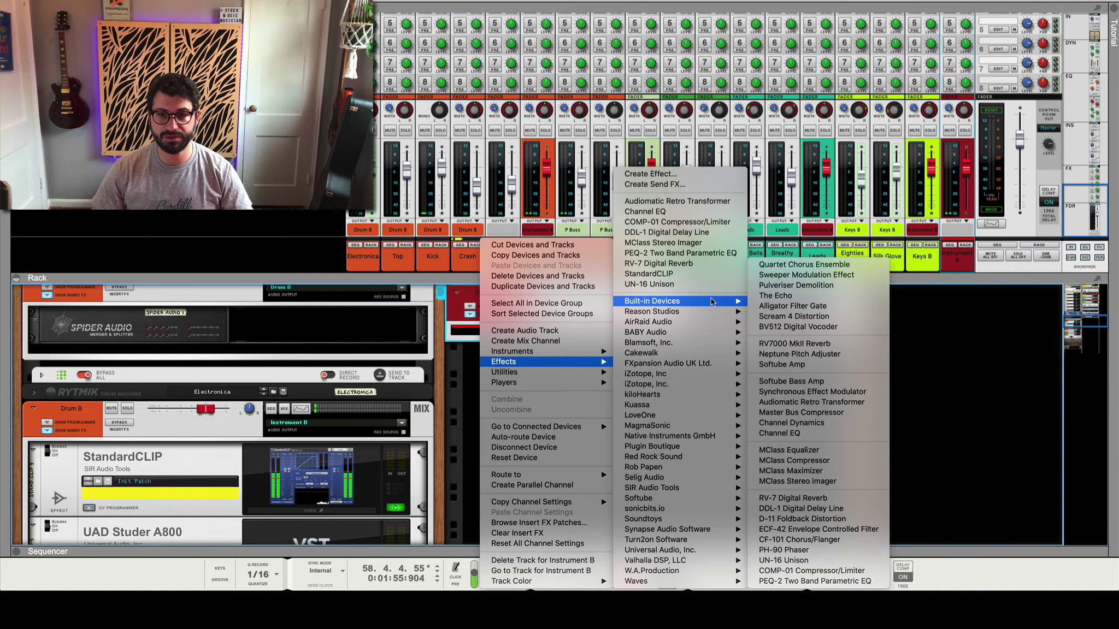
left_click(793, 316)
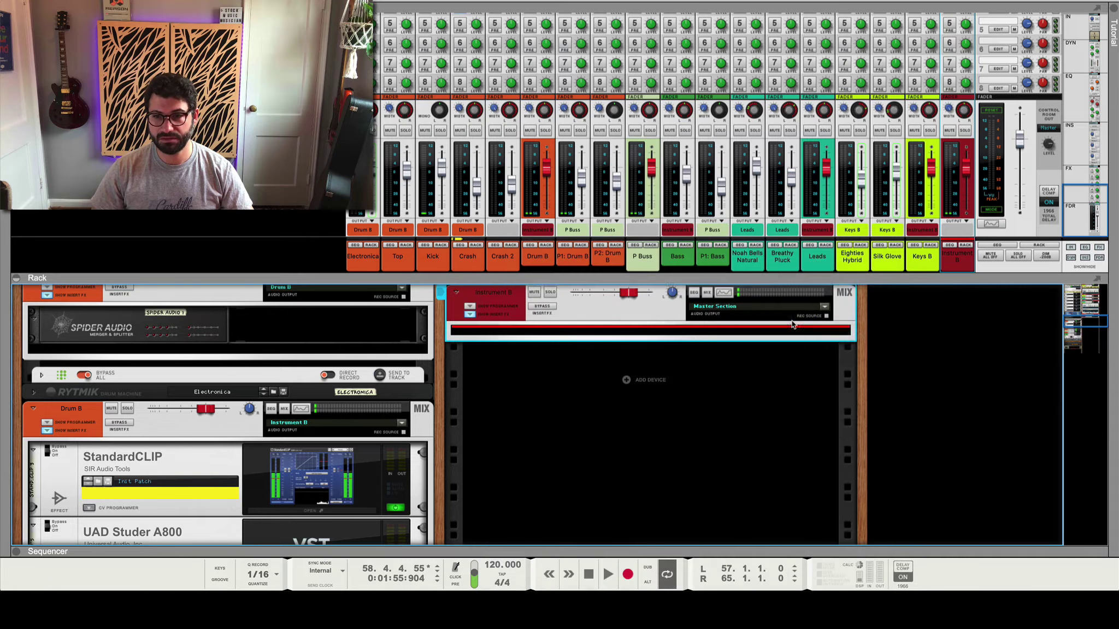
key("Delete")
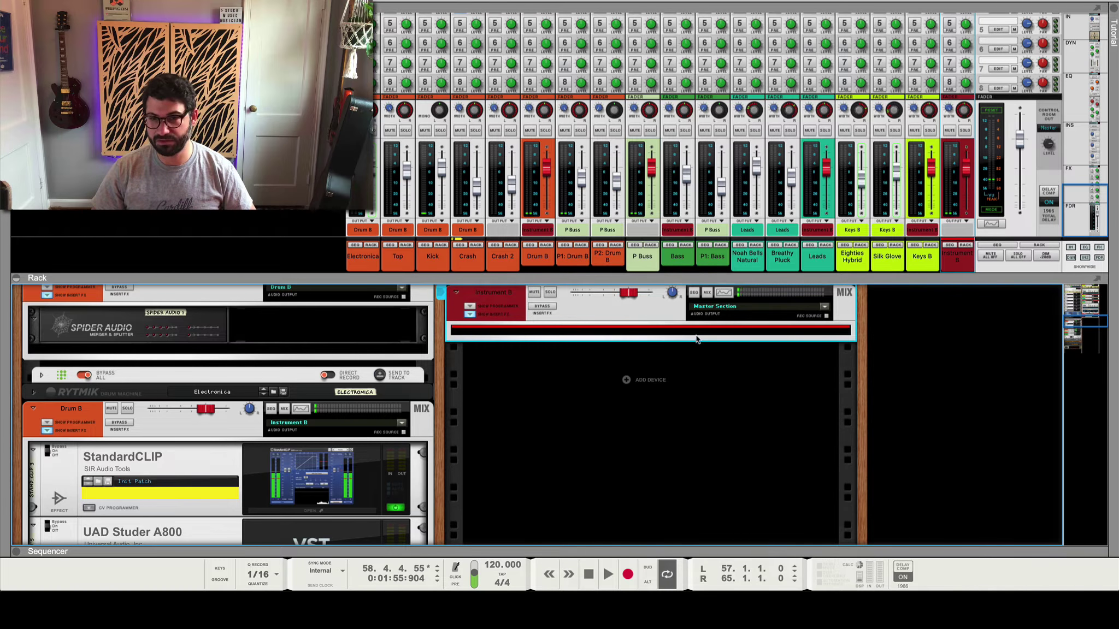
Browse the add-effect menu again without choosing an effect.
right_click(696, 334)
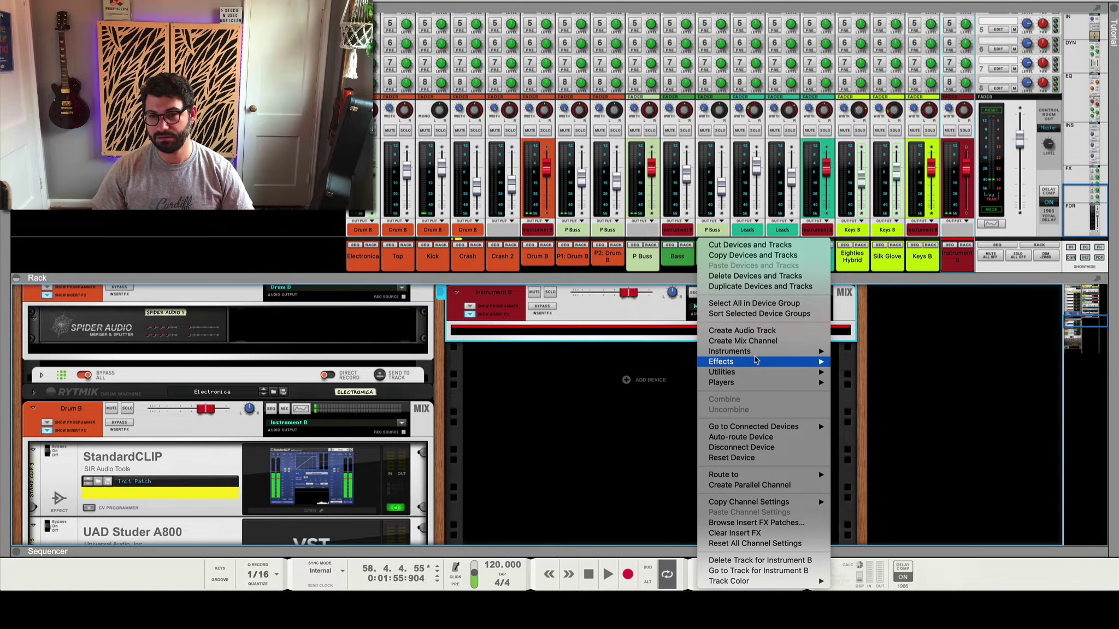
mouse_move(818, 361)
mouse_move(911, 327)
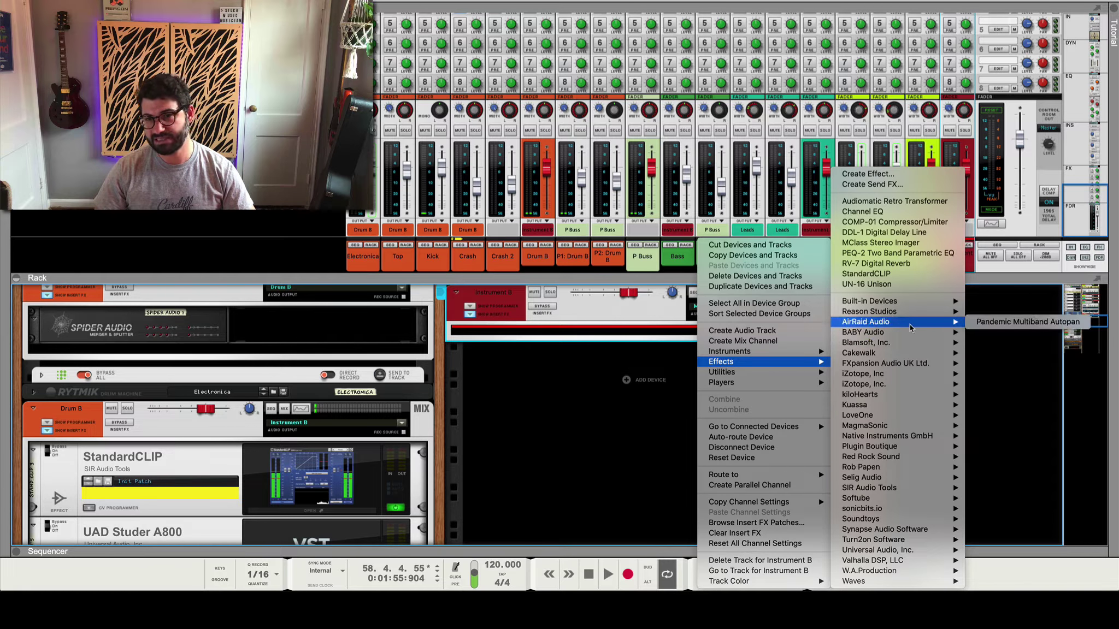
mouse_move(907, 301)
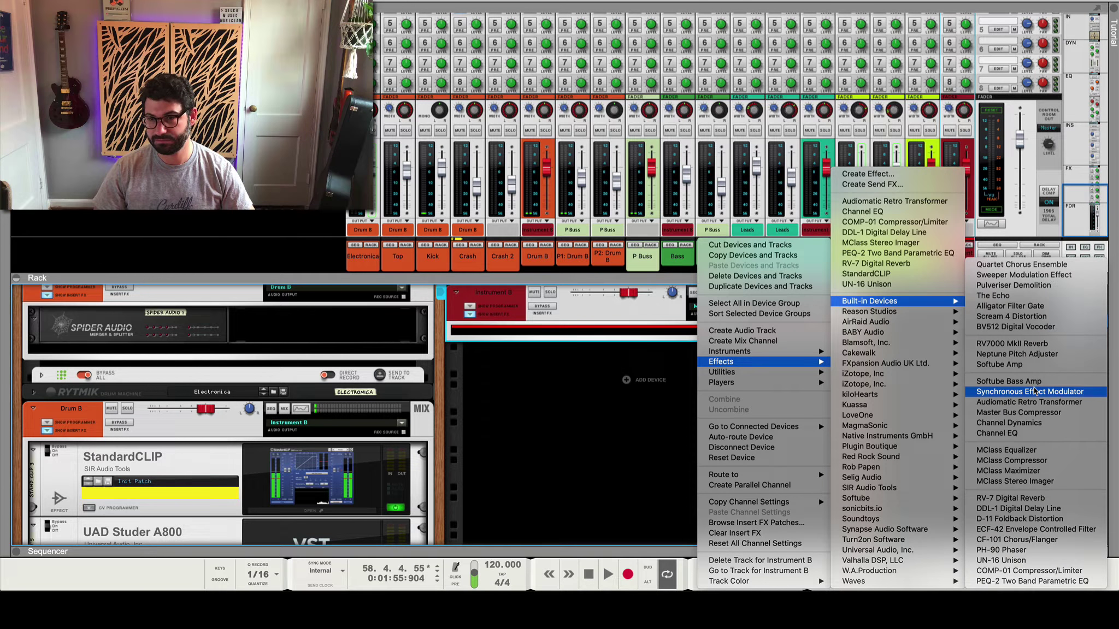
Add an MClass Compressor to Instrument B and flip the rack to check its cabling.
left_click(1006, 460)
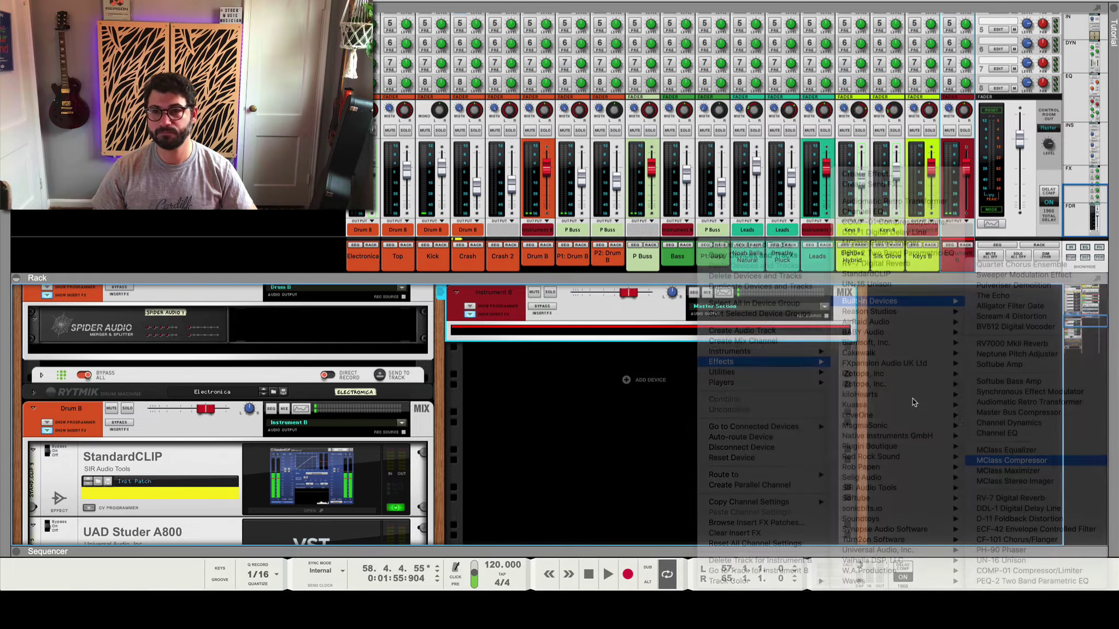
key("Tab")
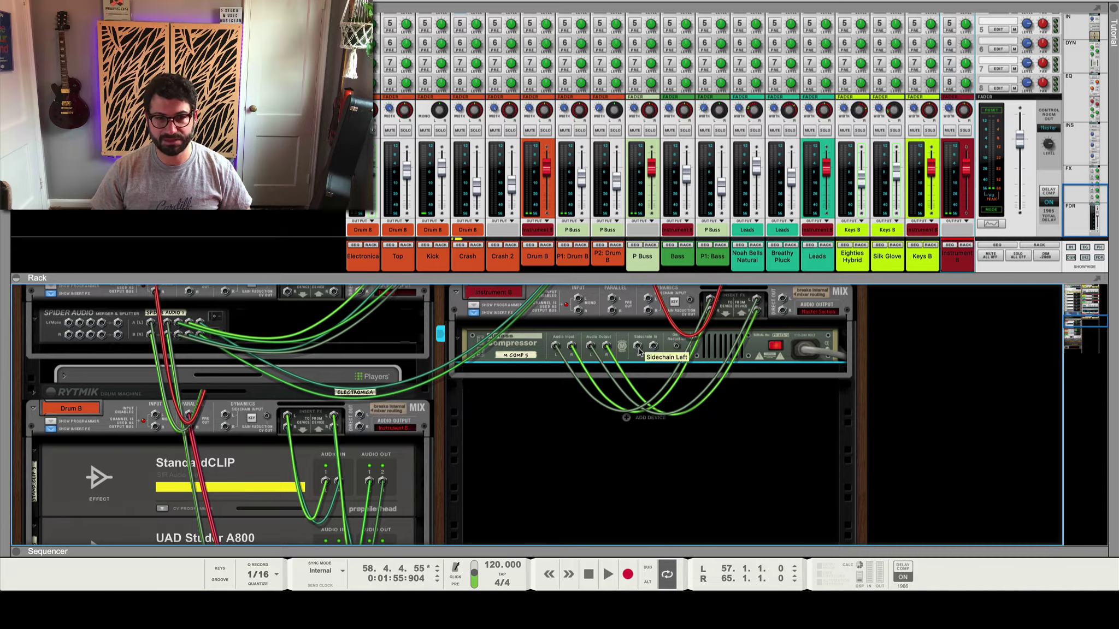
scroll(638, 352, "up", 3)
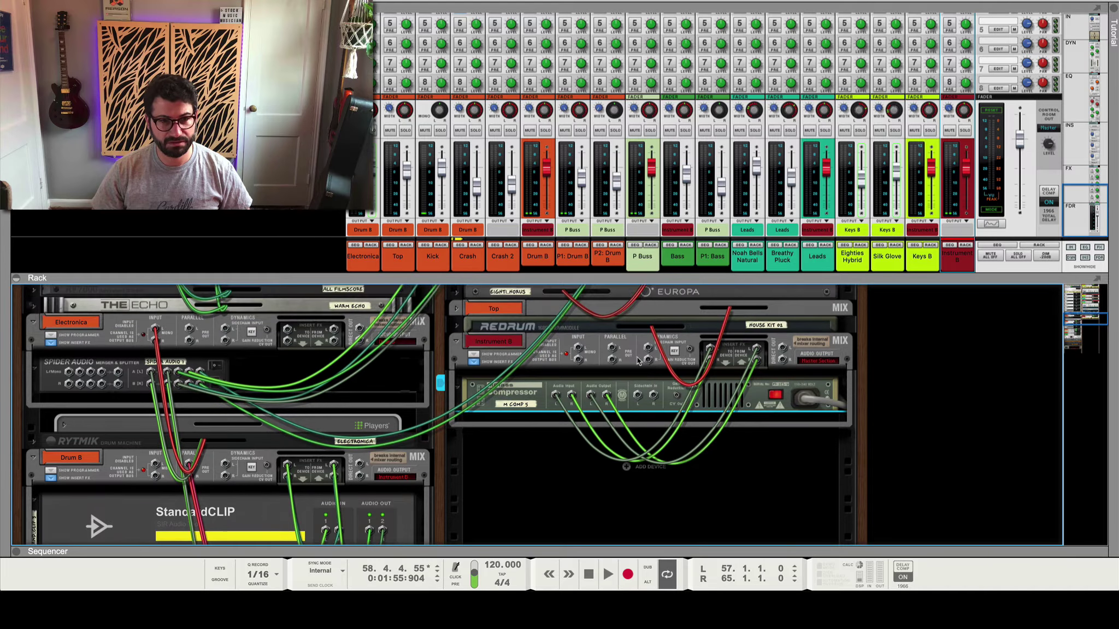
scroll(192, 386, "up", 5)
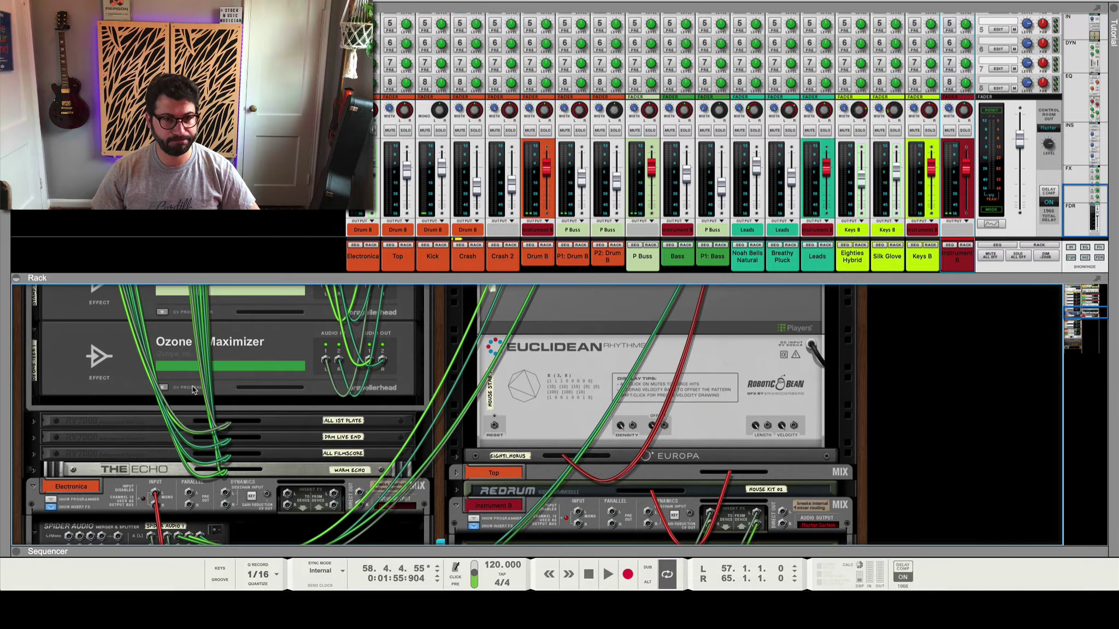
scroll(192, 386, "down", 10)
scroll(178, 425, "down", 5)
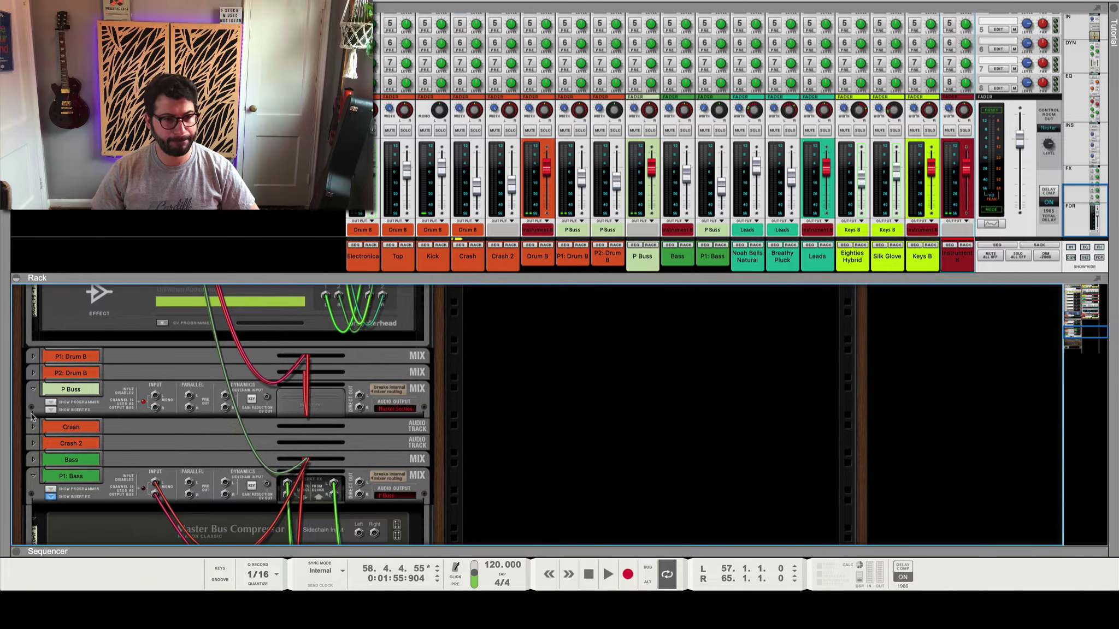
scroll(31, 415, "down", 10)
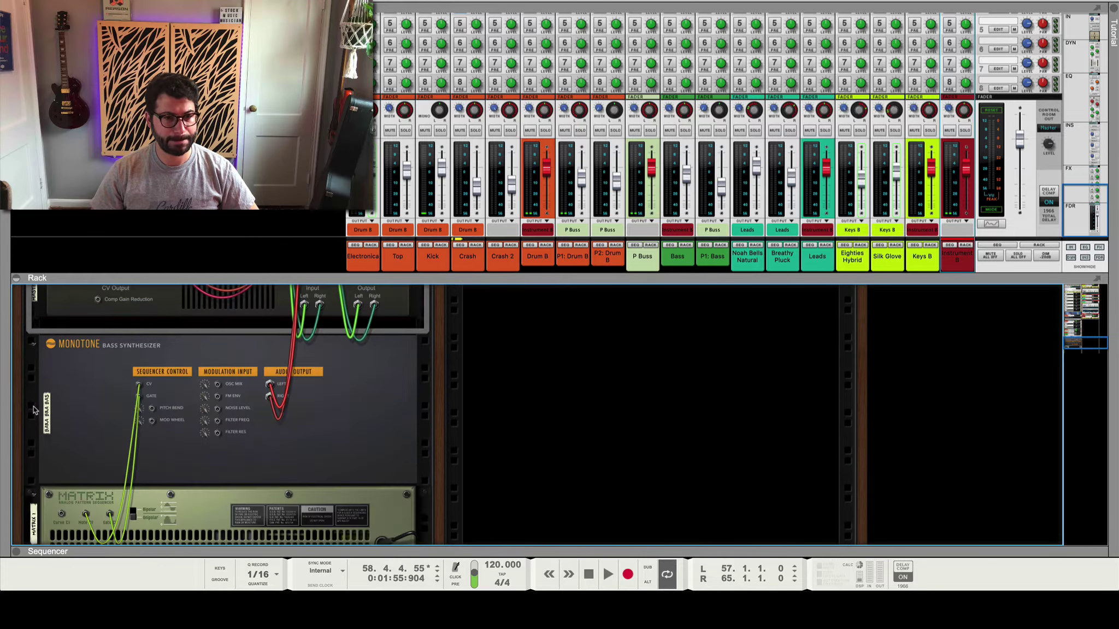
scroll(33, 410, "down", 3)
scroll(523, 453, "up", 15)
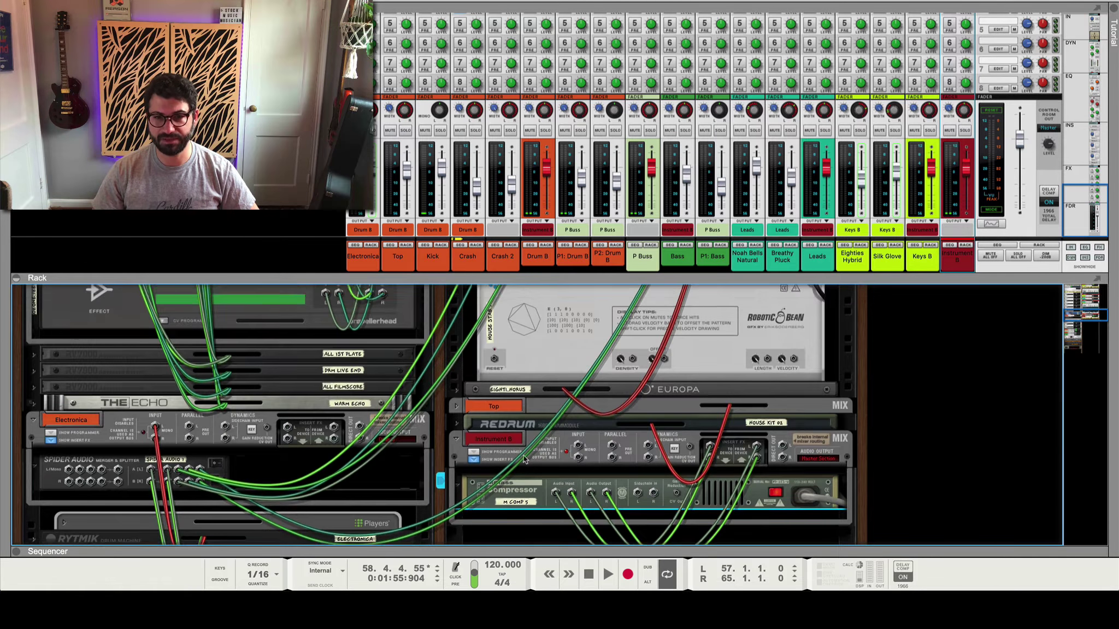
scroll(529, 453, "up", 2)
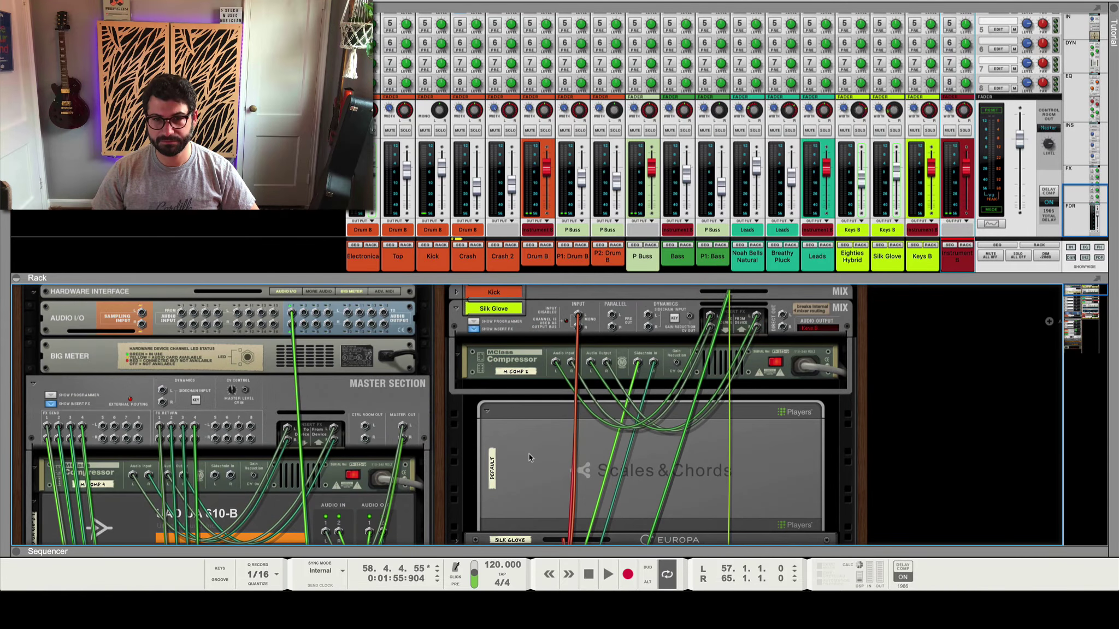
Expand the Kick channel to show its insert effects.
left_click(457, 295)
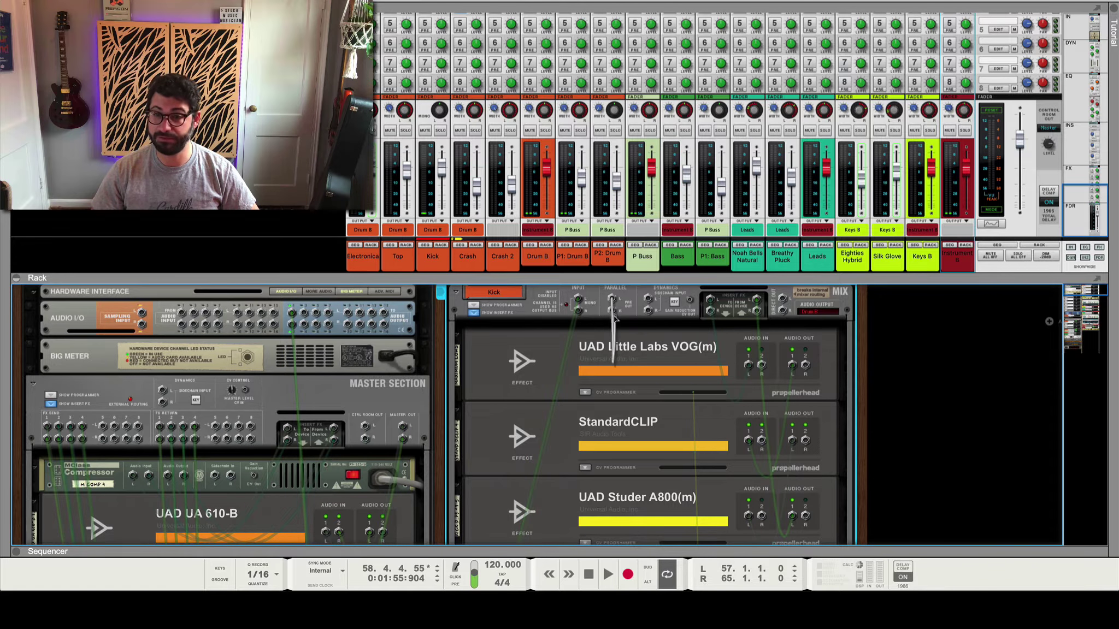
scroll(612, 309, "down", 10)
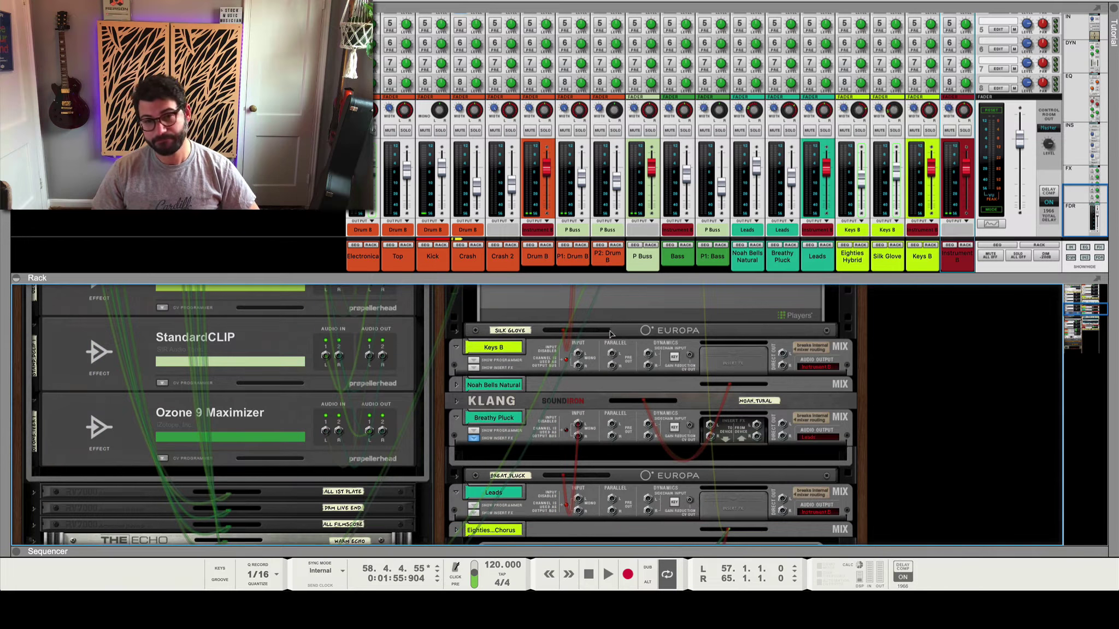
scroll(601, 382, "up", 6)
scroll(597, 385, "down", 10)
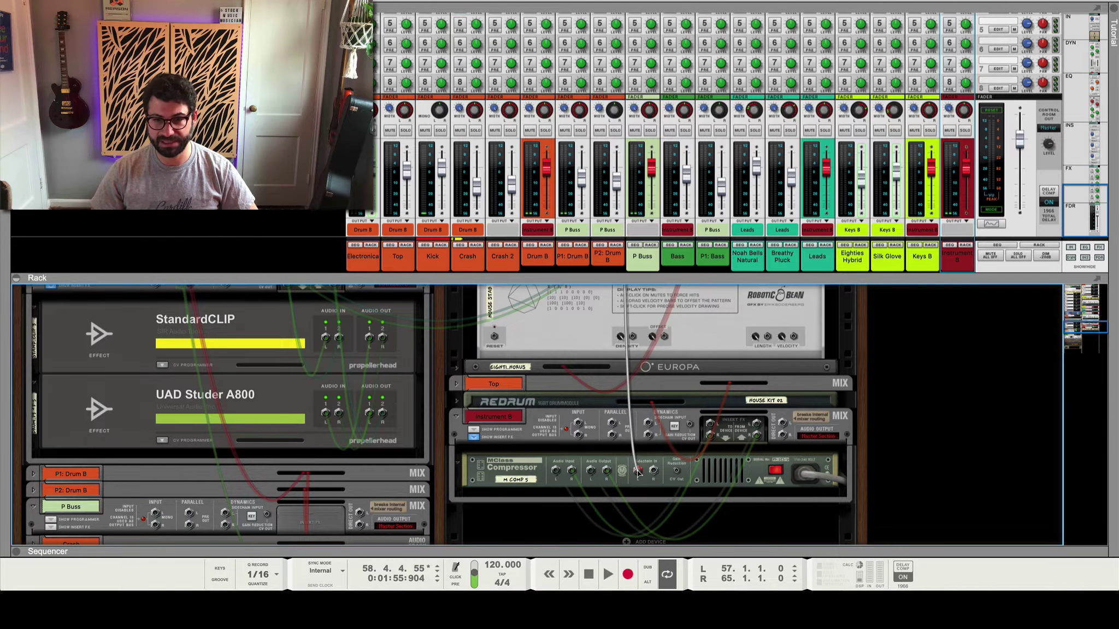
Start playback with Instrument B soloed and send Drum B's output to the Master Section.
key("Tab")
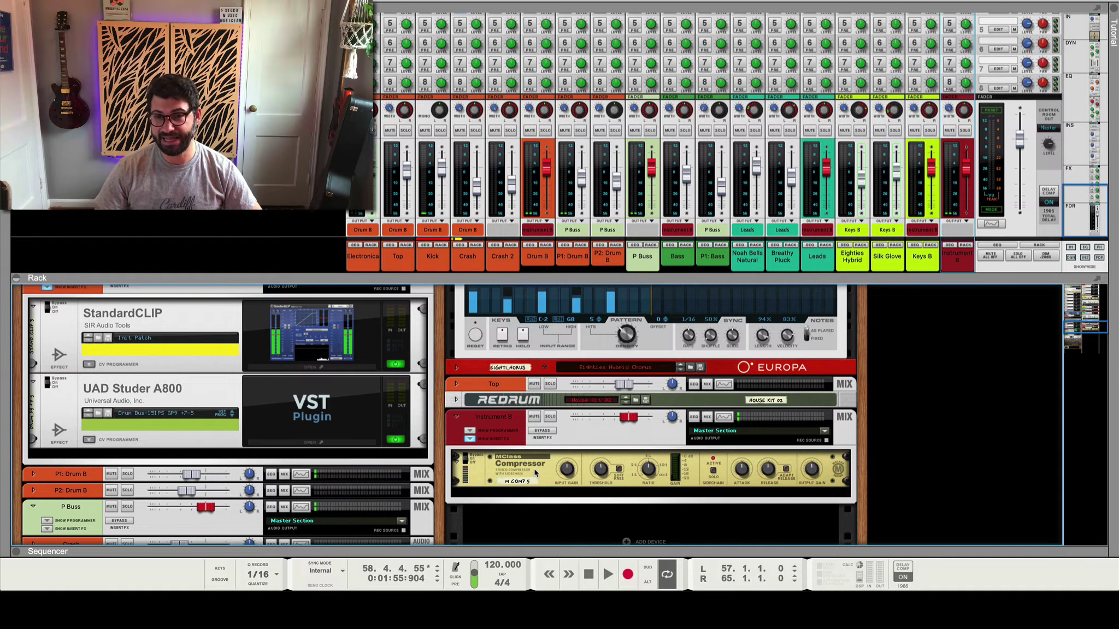
left_click(648, 469)
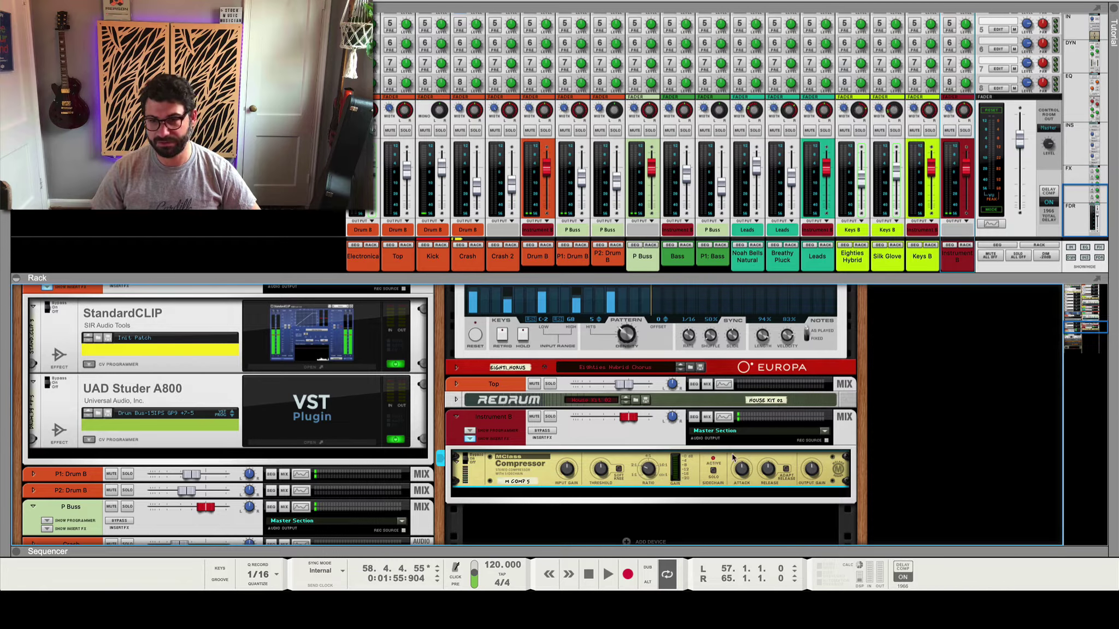
key("space")
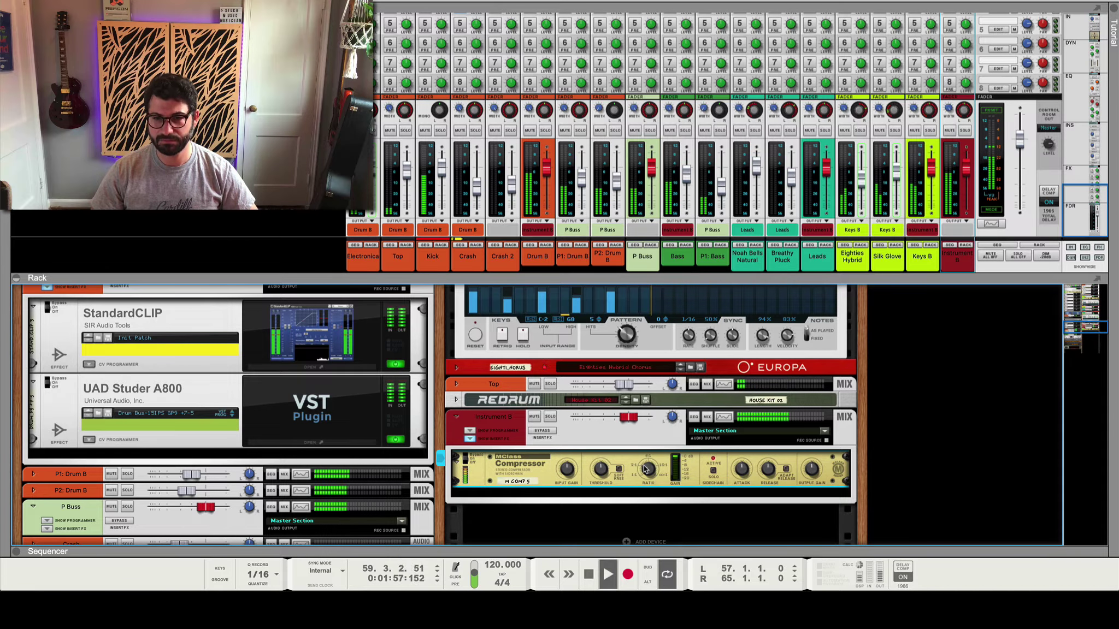
mouse_move(645, 471)
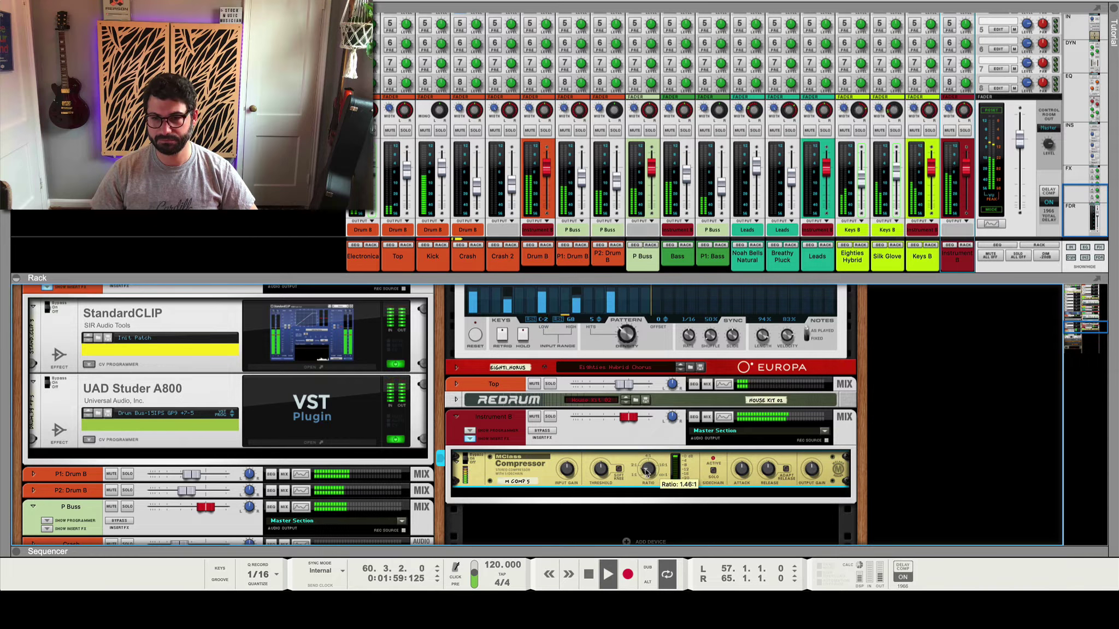
left_click(551, 417)
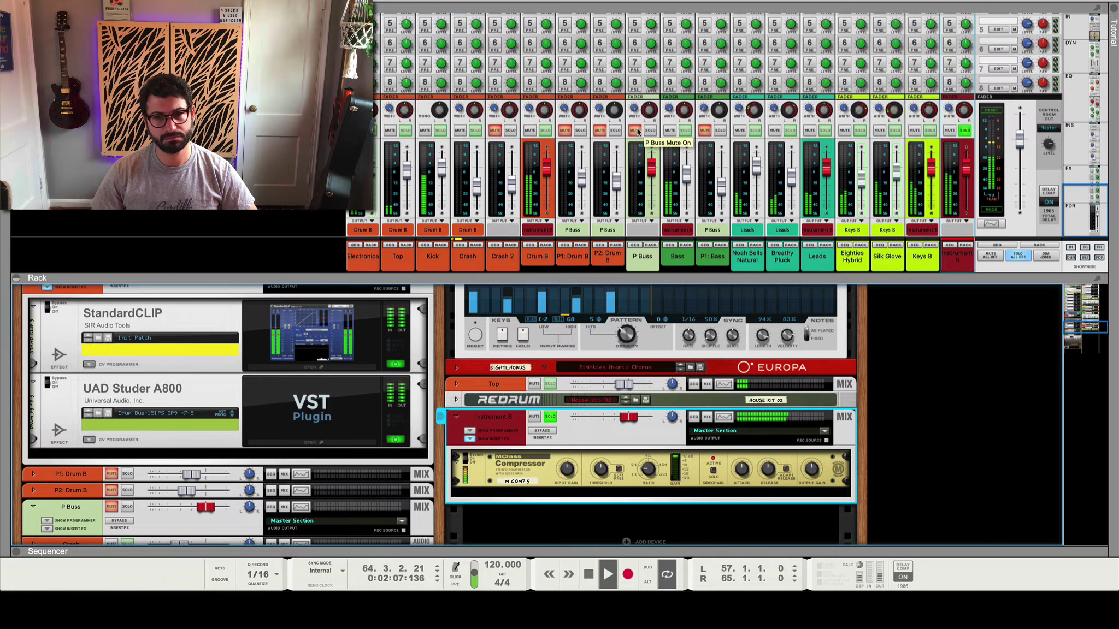
left_click(545, 223)
left_click(563, 230)
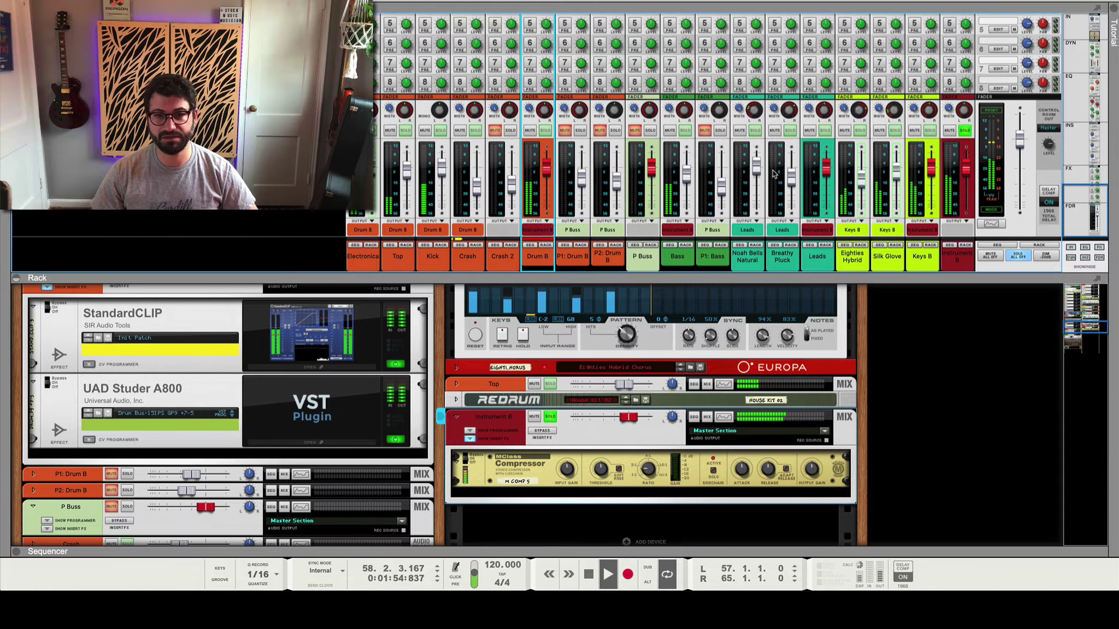
Shorten Instrument B's compressor attack from 55 to 11 ms.
left_click(644, 469)
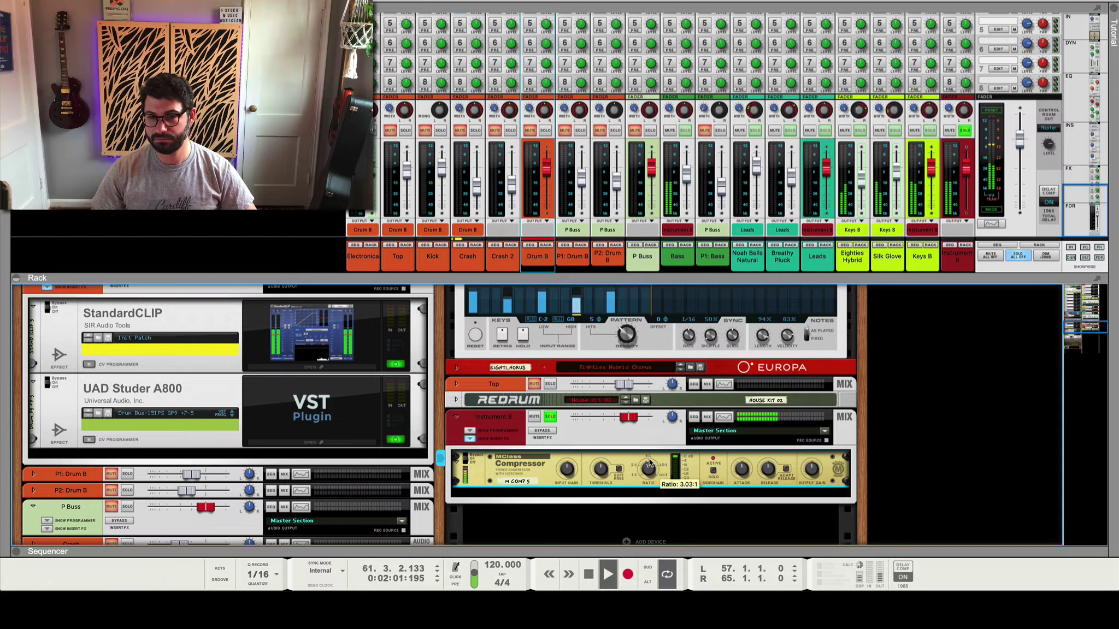
scroll(649, 464, "down", 3)
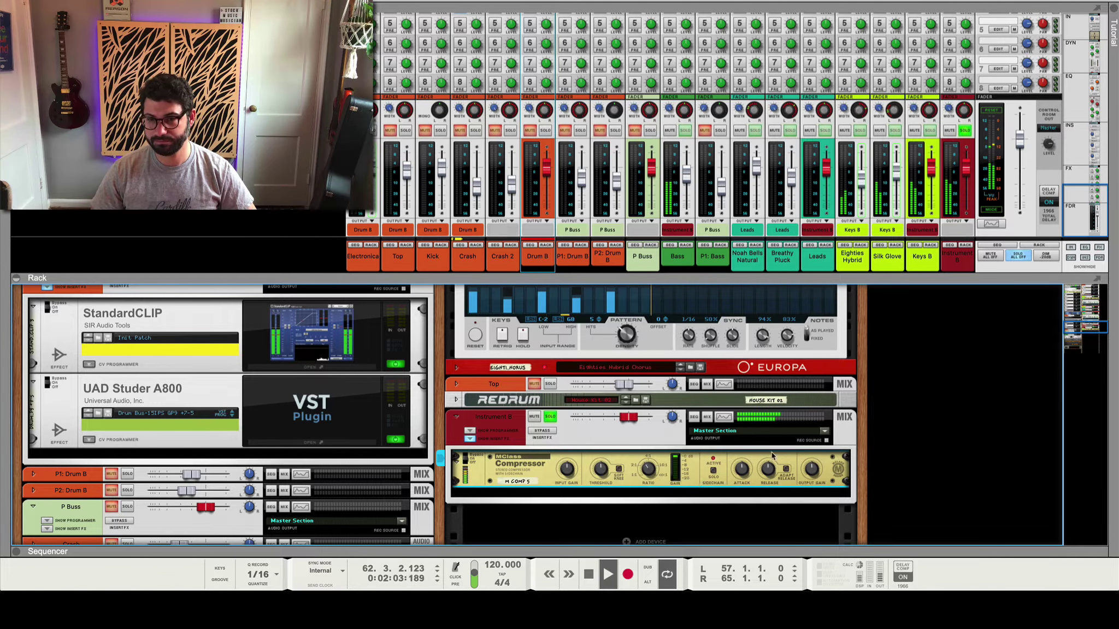
mouse_move(763, 470)
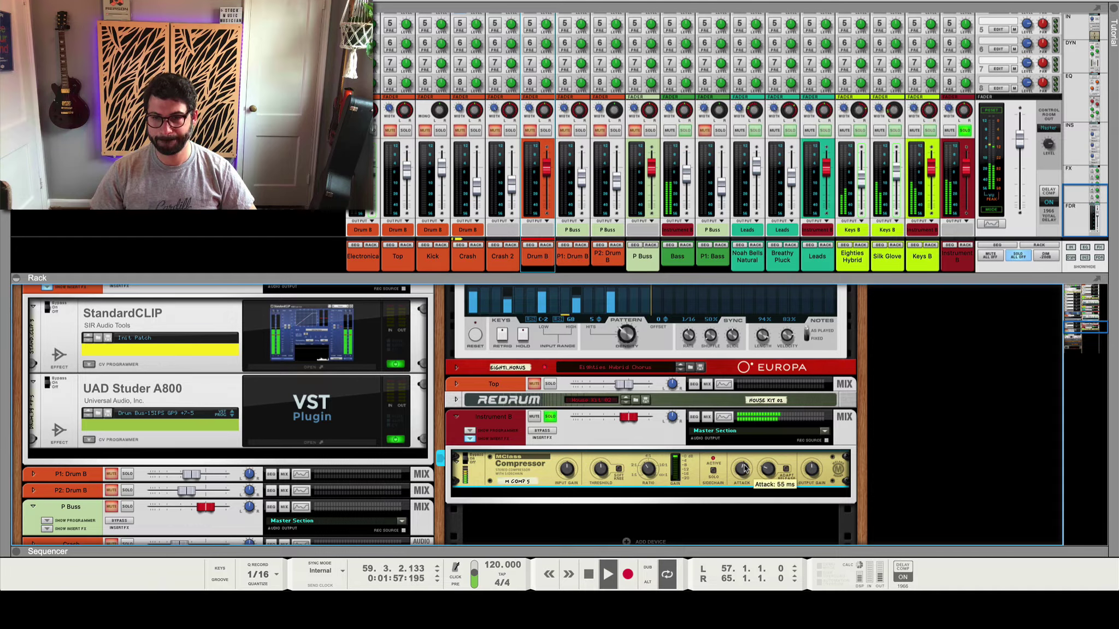
mouse_move(744, 465)
left_mouse_down()
mouse_move(733, 497)
mouse_move(742, 451)
left_mouse_up()
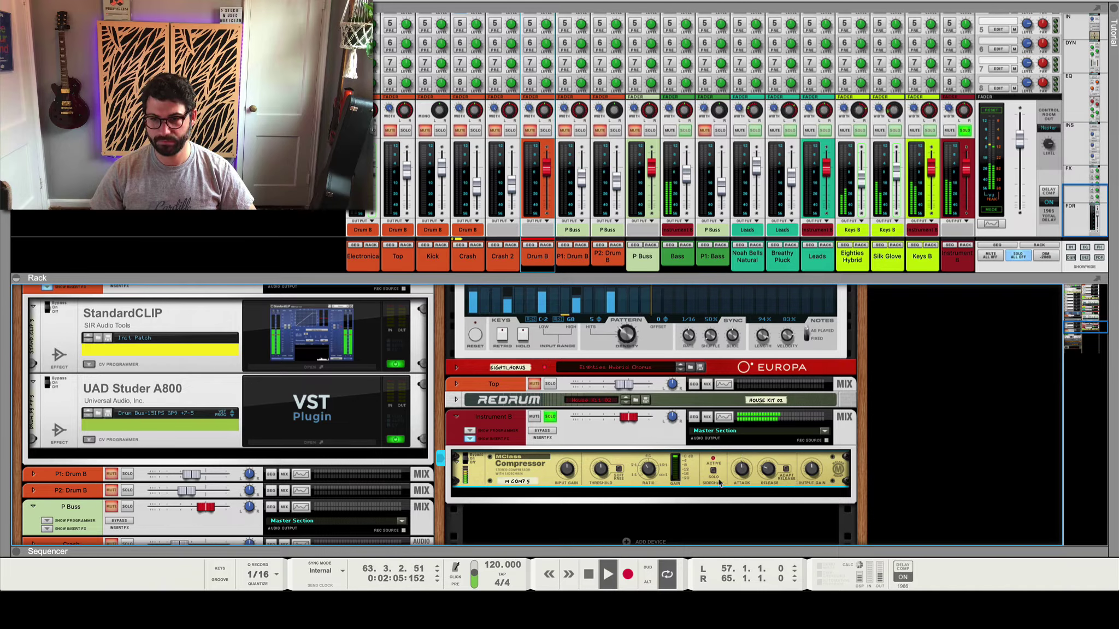
Unsolo Instrument B, lower the compressor ratio to 1.79:1, and compare with the inserts bypassed.
mouse_move(648, 470)
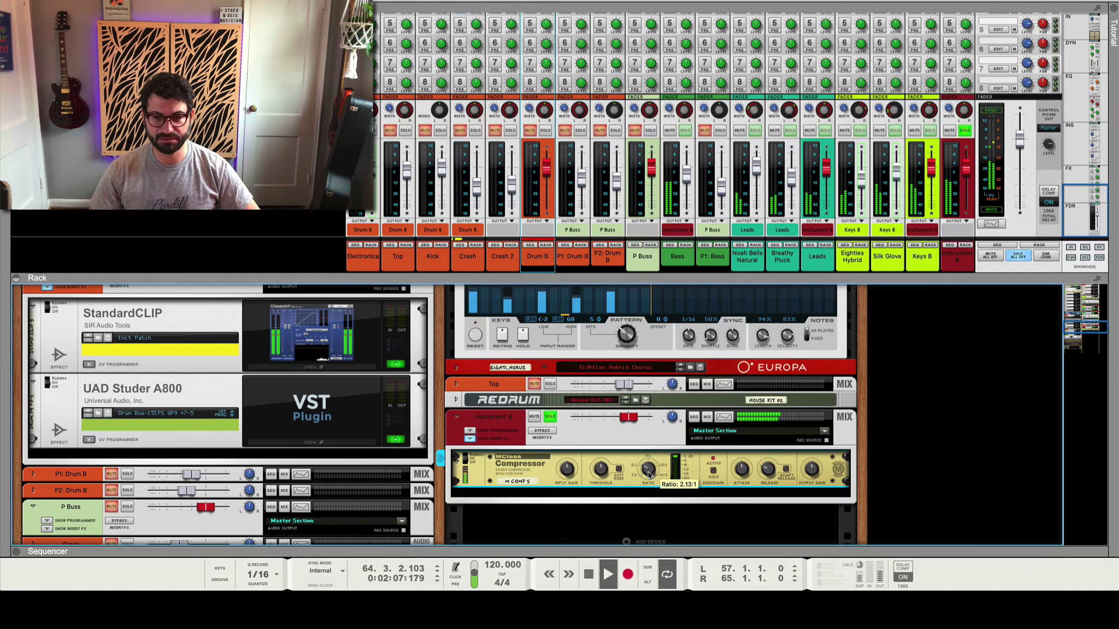
left_click(613, 449)
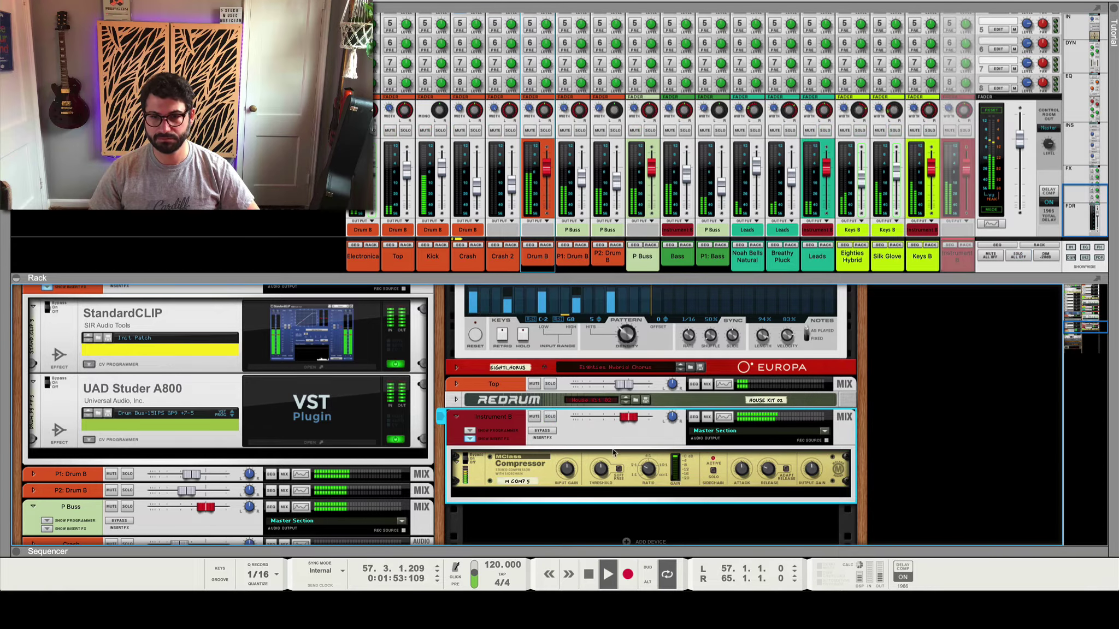
left_click(646, 466)
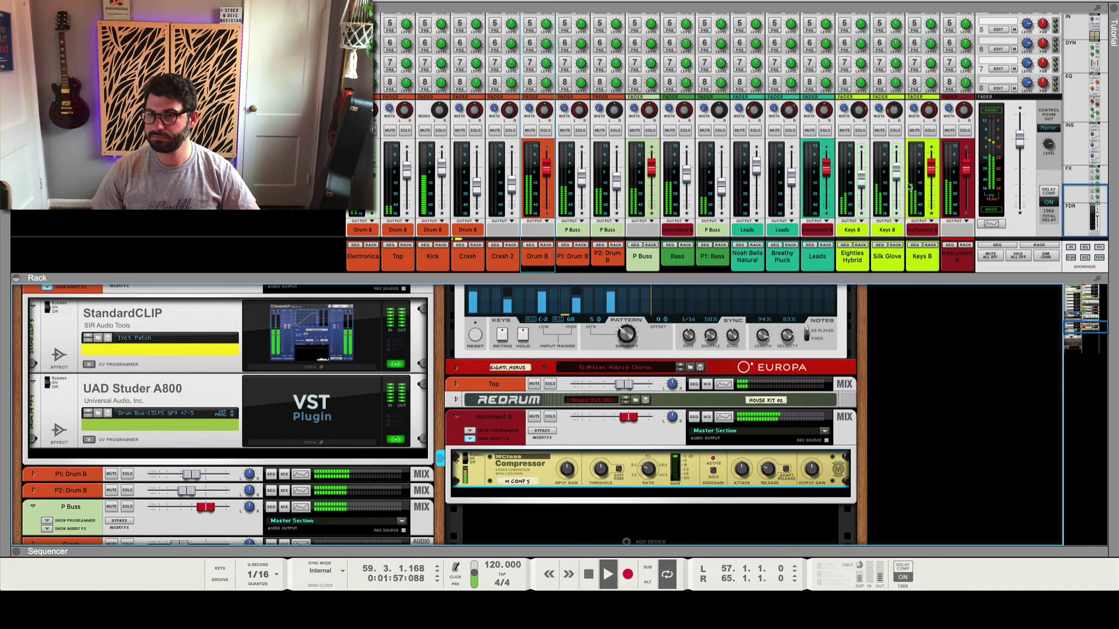
left_click(542, 432)
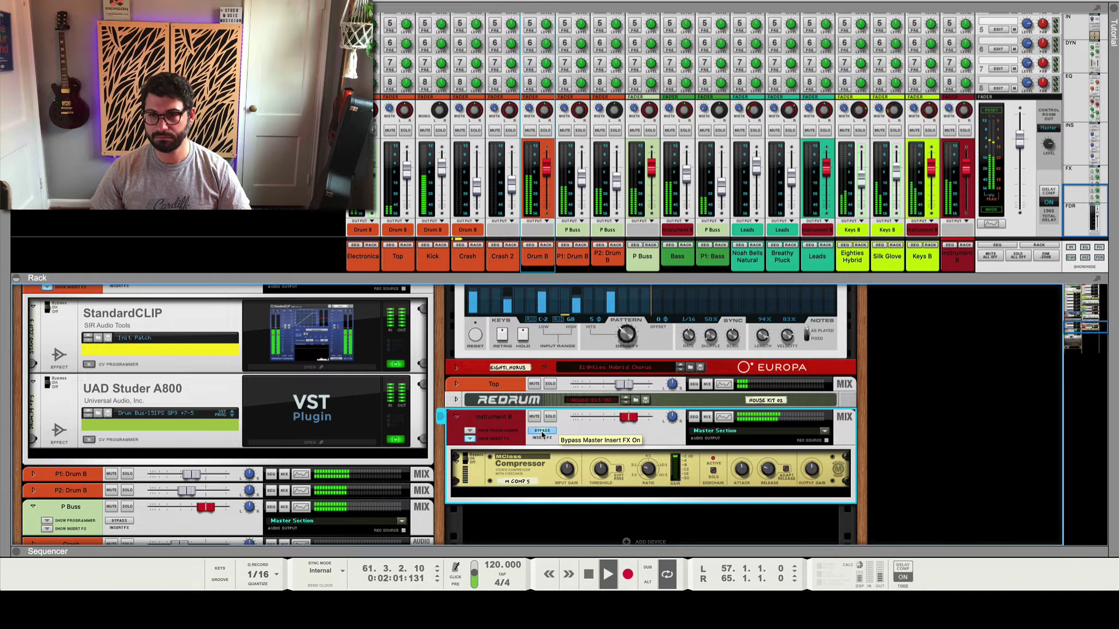
left_click(542, 432)
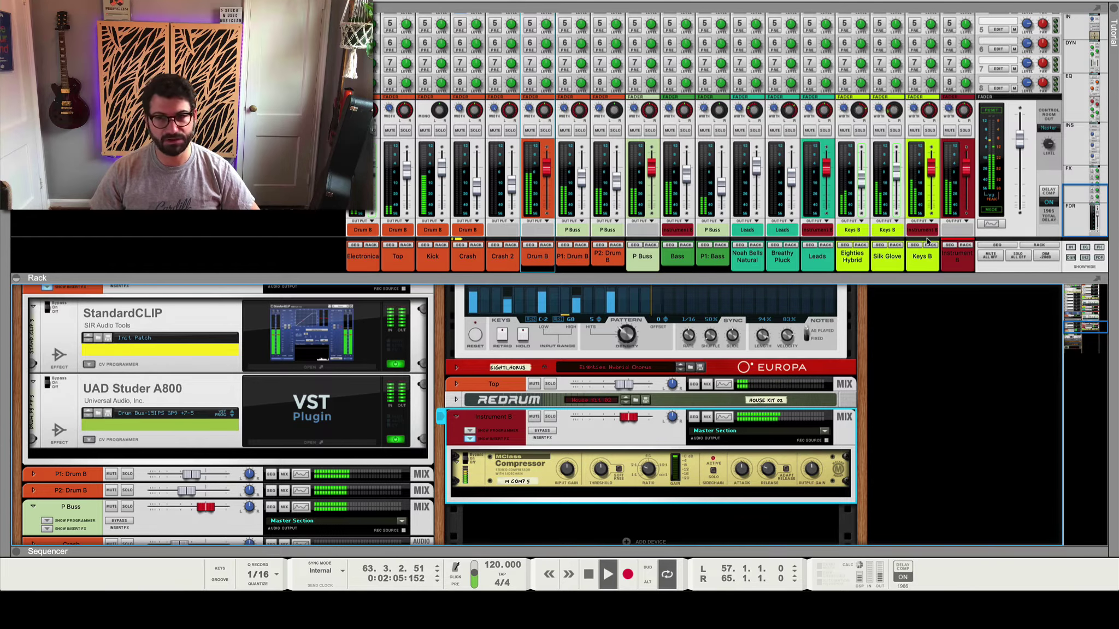
left_click(945, 265)
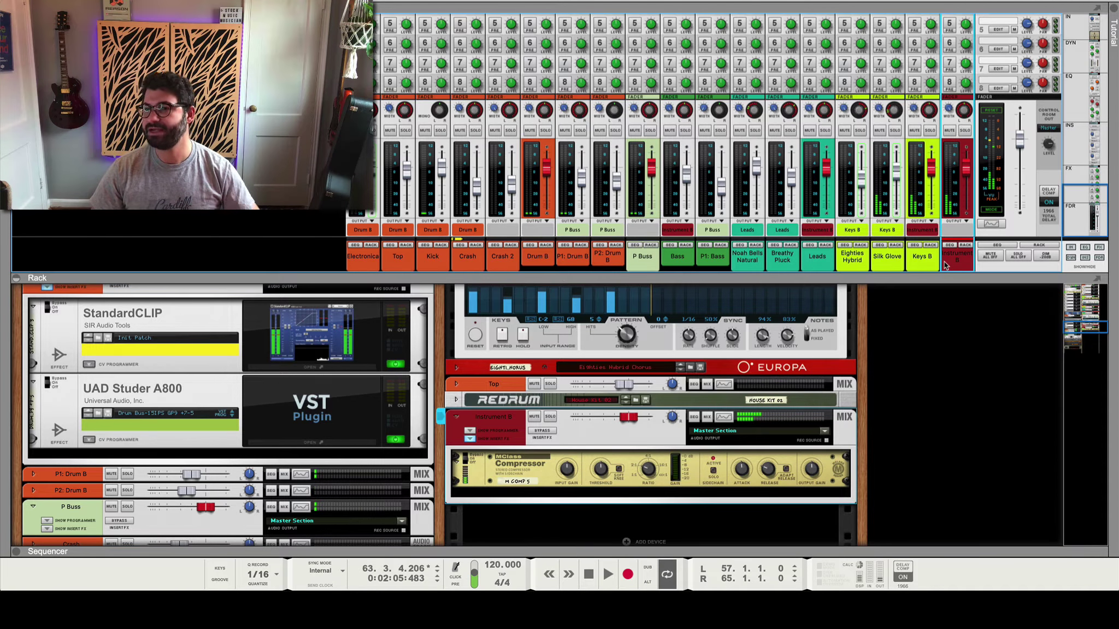
Create a parallel channel, P1: Instrument B, from Instrument B.
right_click(944, 266)
mouse_move(947, 400)
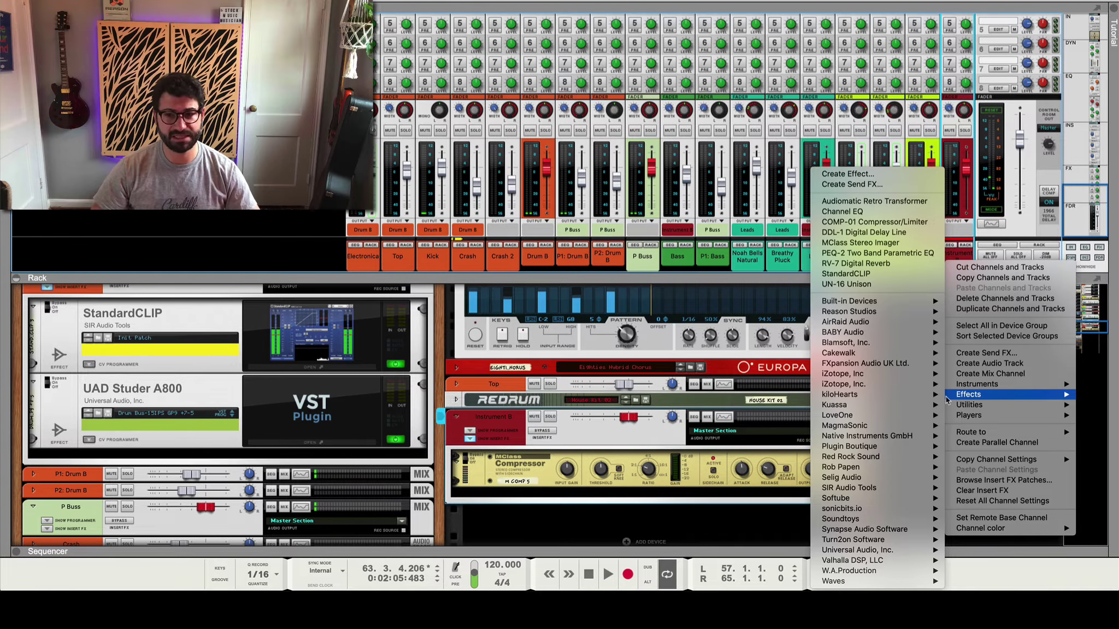
left_click(969, 441)
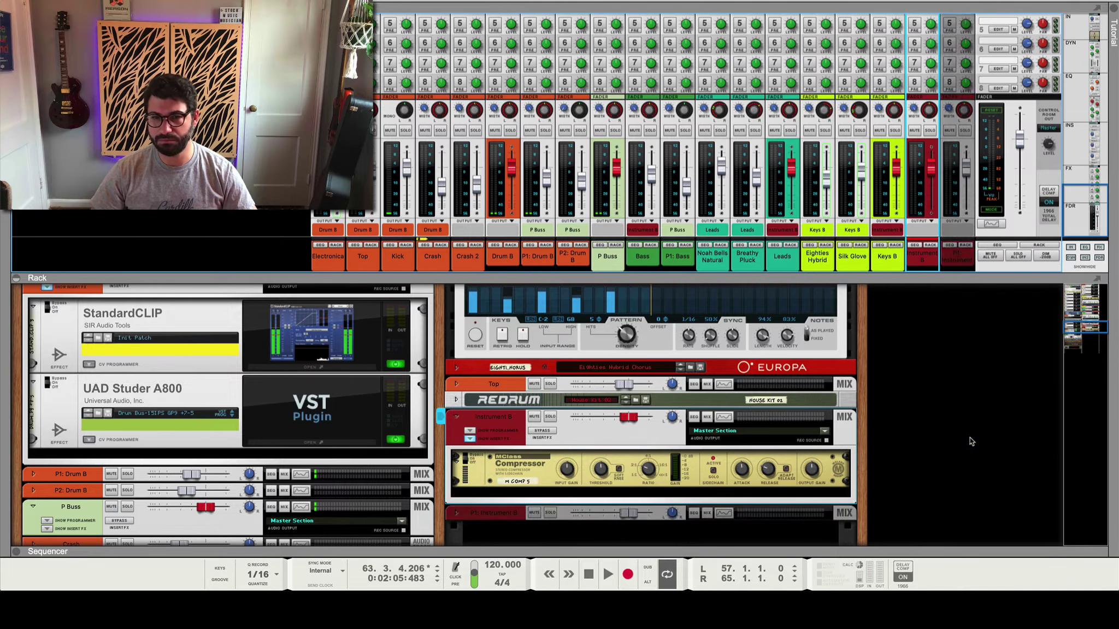
Insert a Master Bus Compressor into P1: Instrument B's insert effects.
left_click(456, 513)
scroll(524, 470, "down", 2)
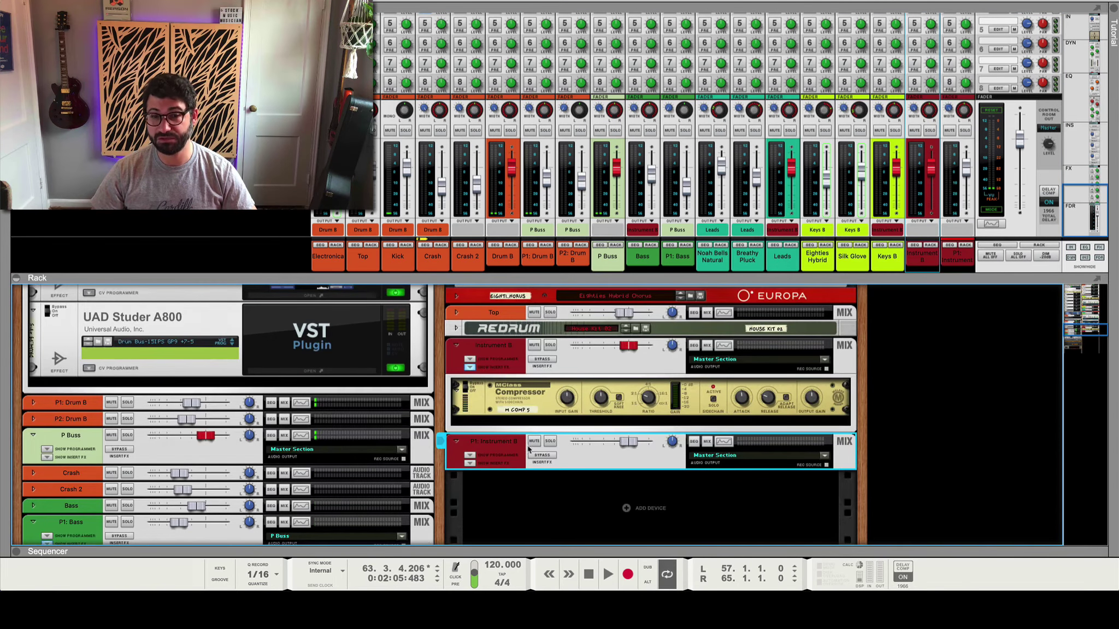
left_click(469, 464)
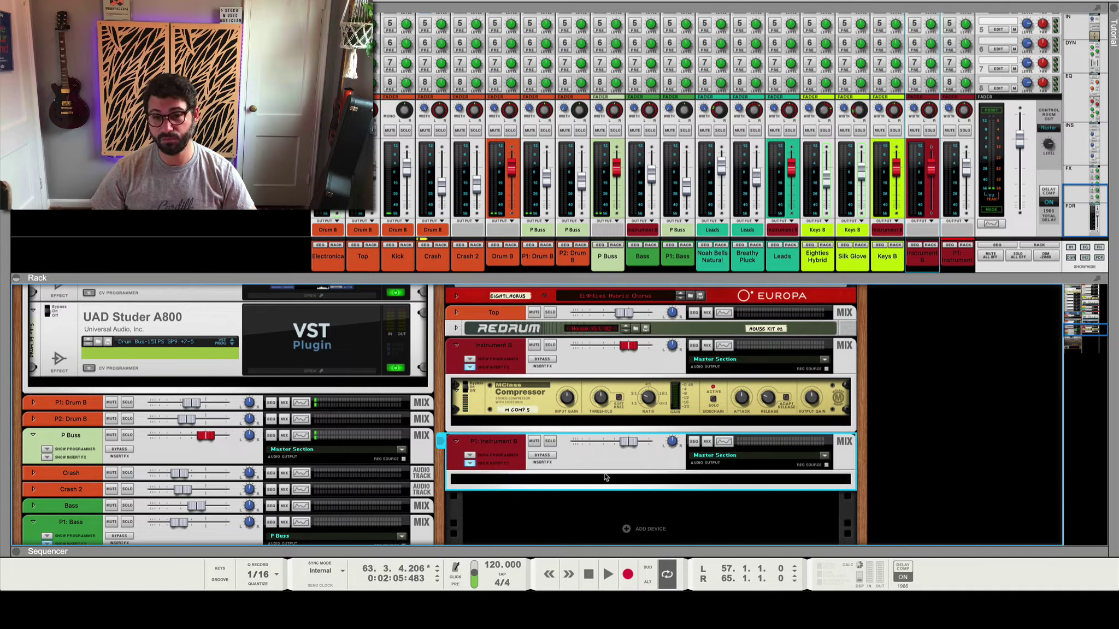
right_click(631, 477)
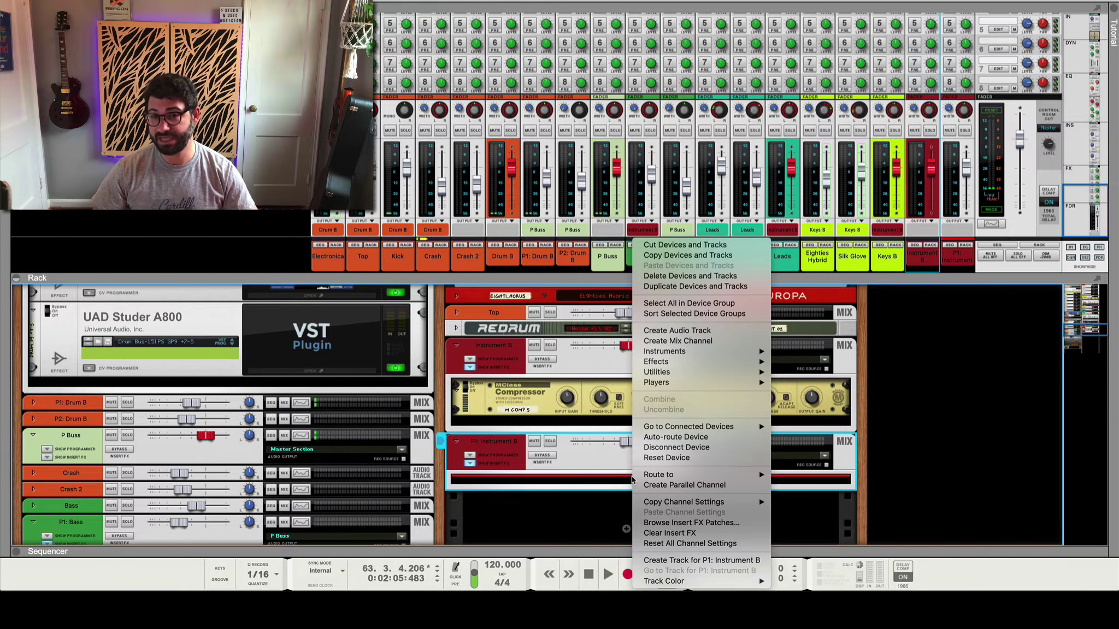
mouse_move(699, 366)
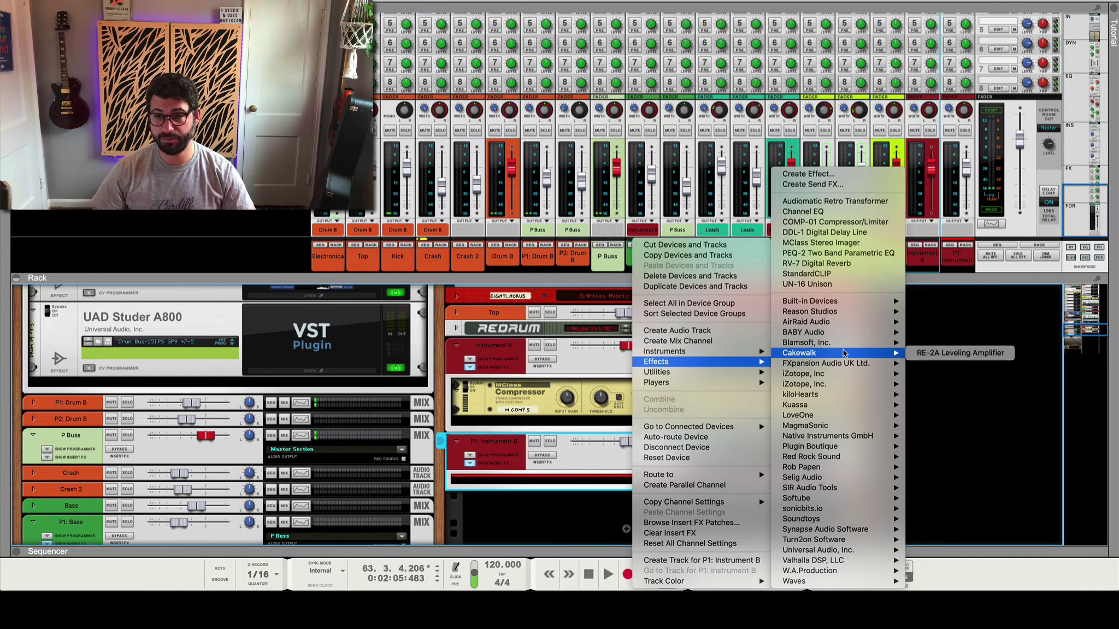
mouse_move(862, 303)
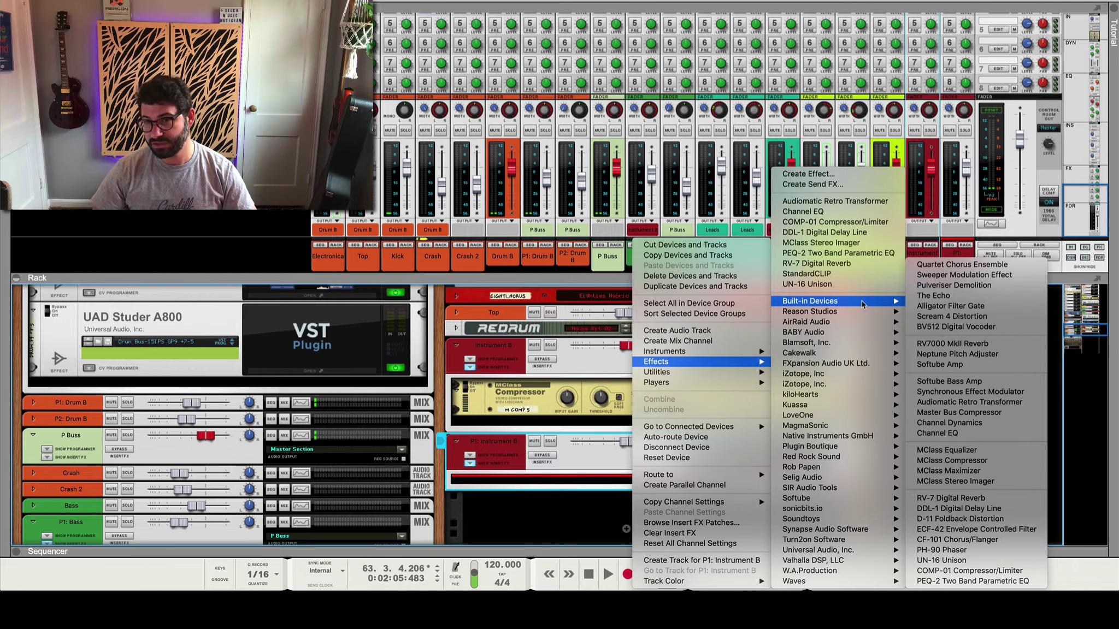
left_click(1009, 412)
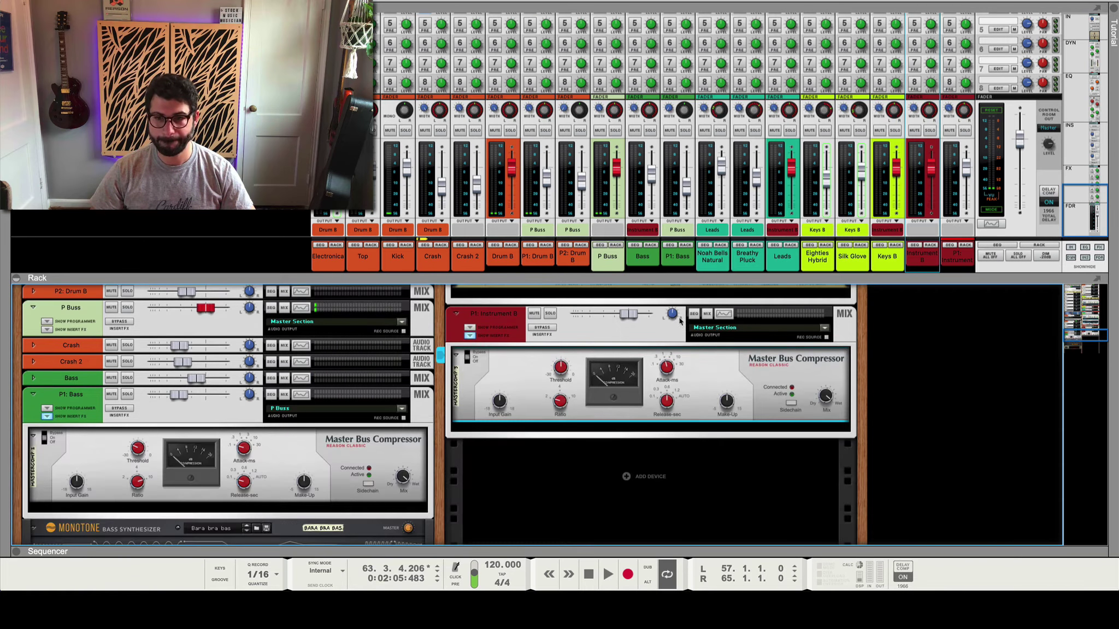
Solo P1: Instrument B, start playback and lower the compressor threshold.
left_click(964, 130)
key("space")
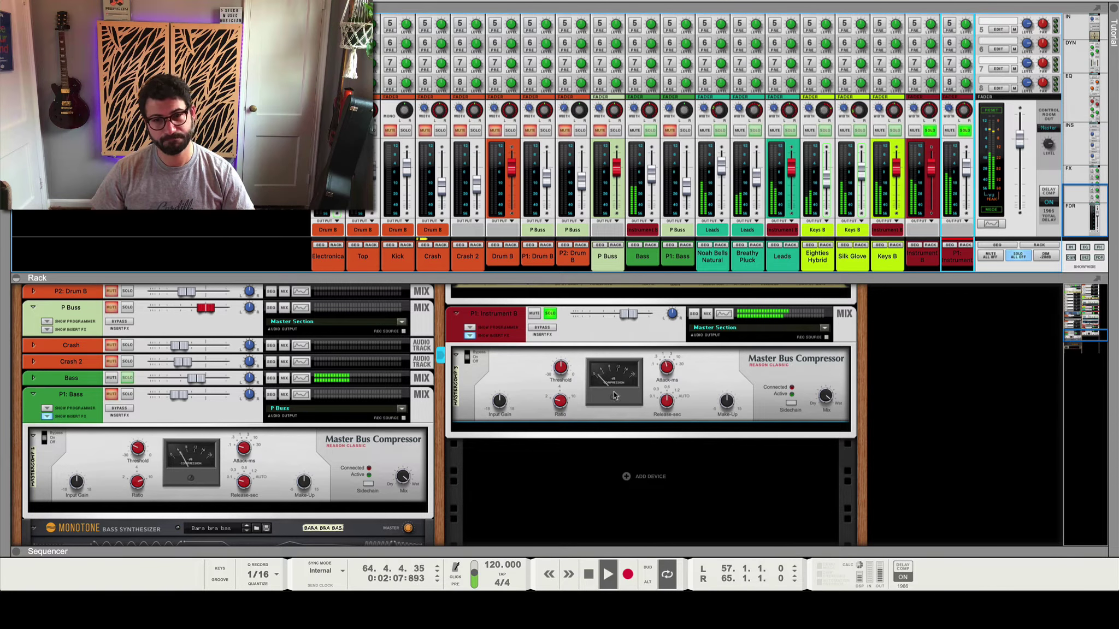
left_click(579, 416)
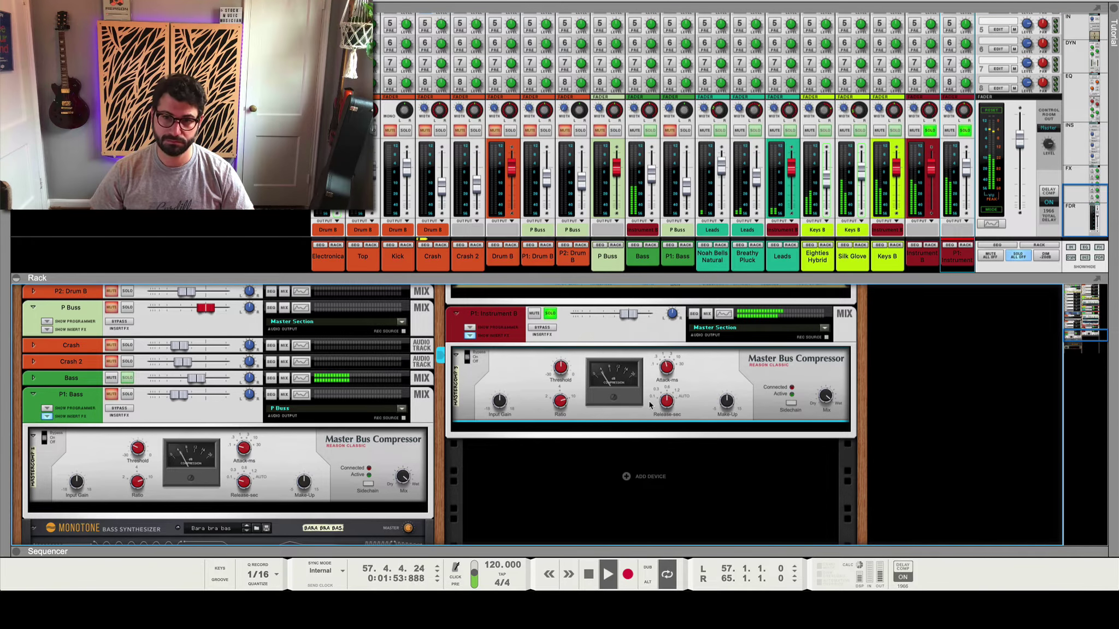
mouse_move(661, 373)
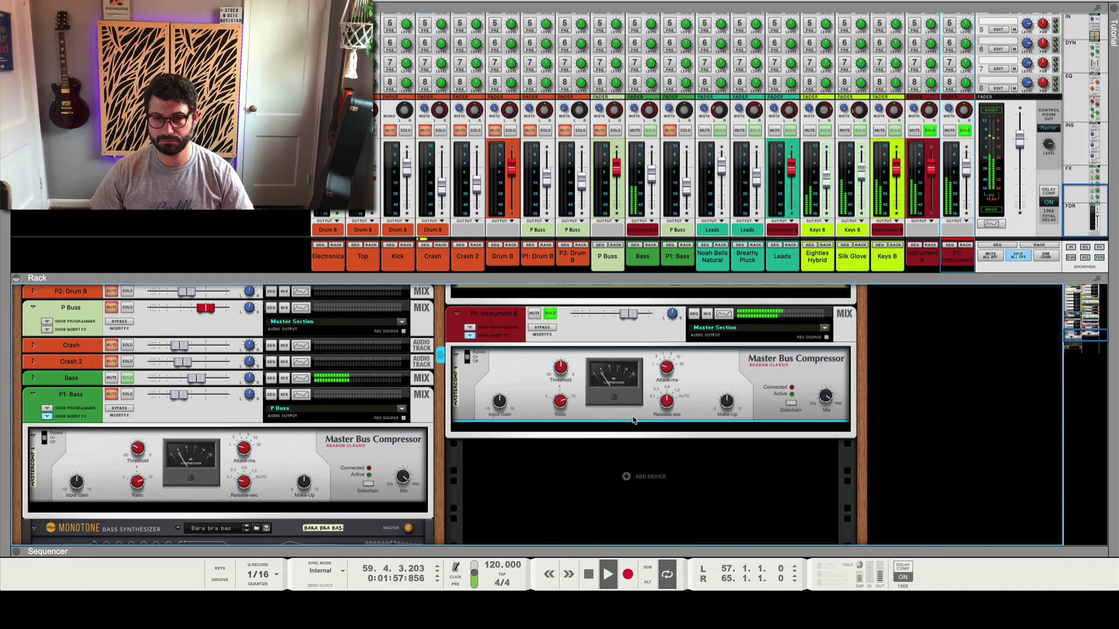
mouse_move(558, 373)
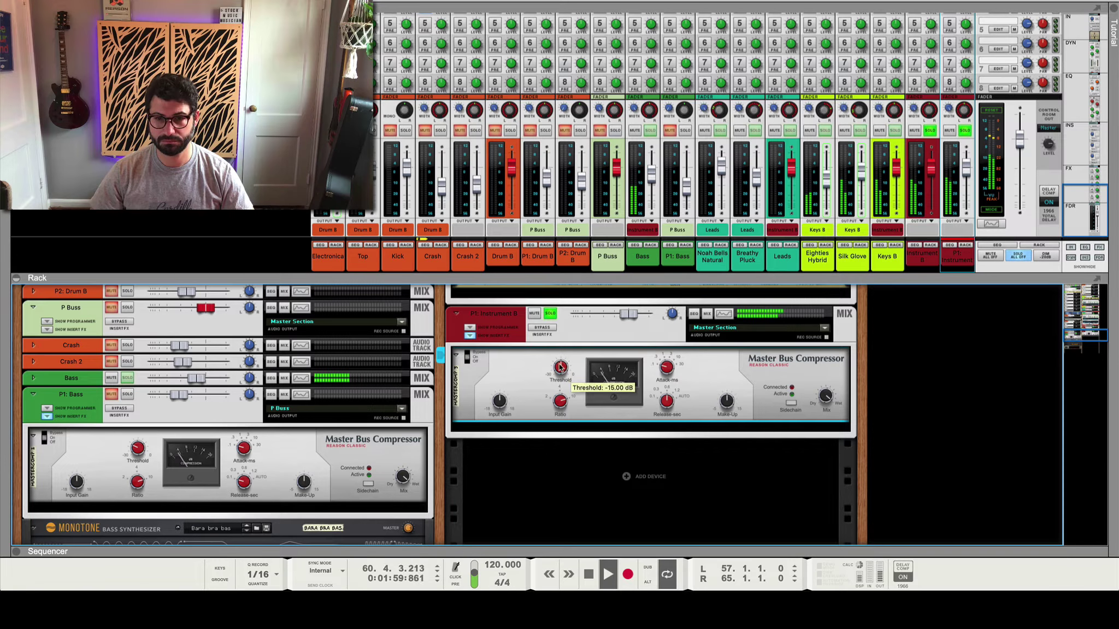
scroll(558, 374, "down", 3)
scroll(558, 373, "up", 2)
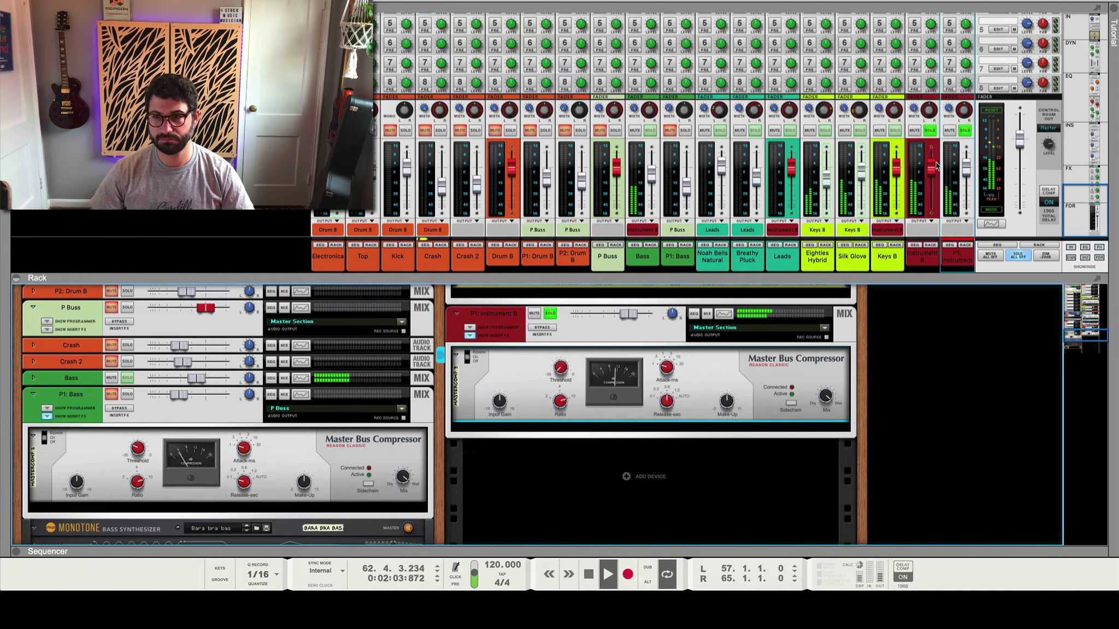
Unsolo Instrument B and set the compressor release to 0.3 s, then 1.2 s.
left_click(930, 130)
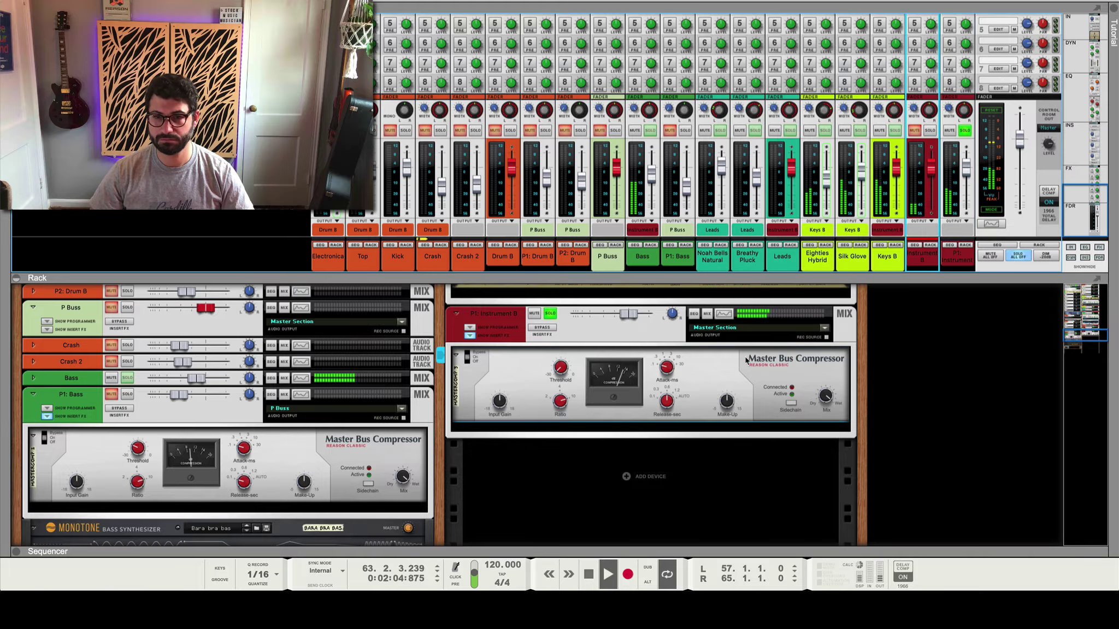
left_click(662, 403)
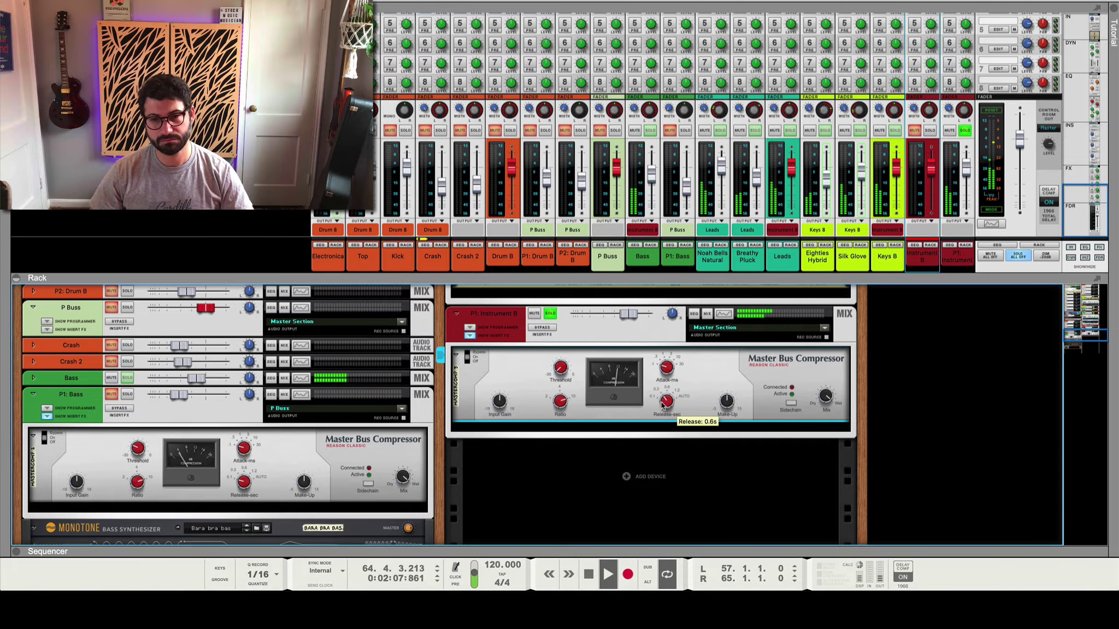
left_click_drag(663, 403, 661, 407)
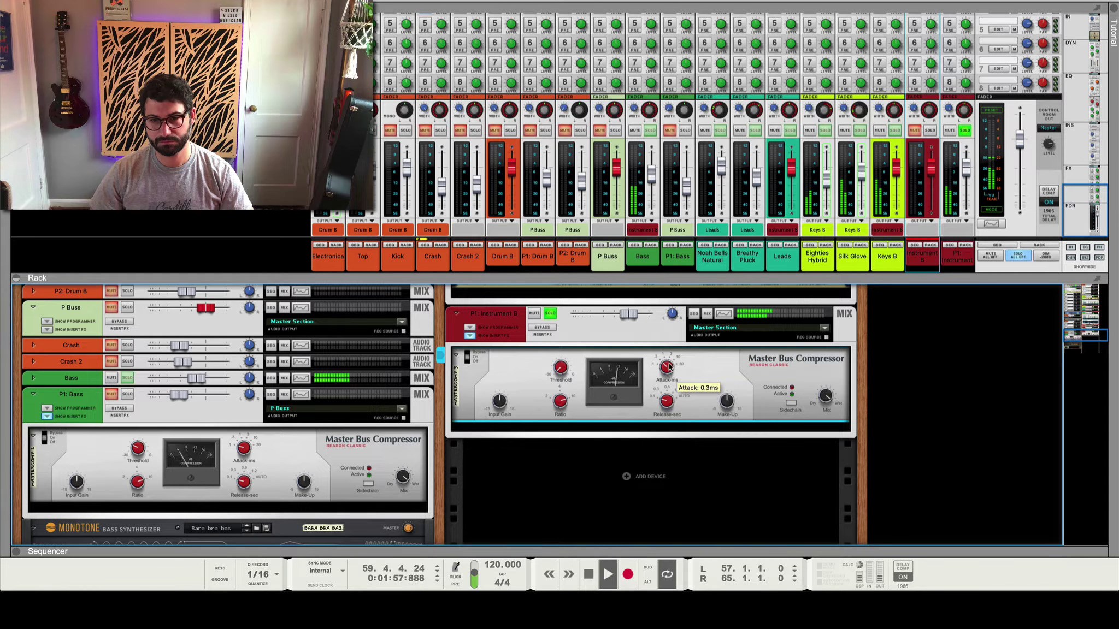
mouse_move(667, 400)
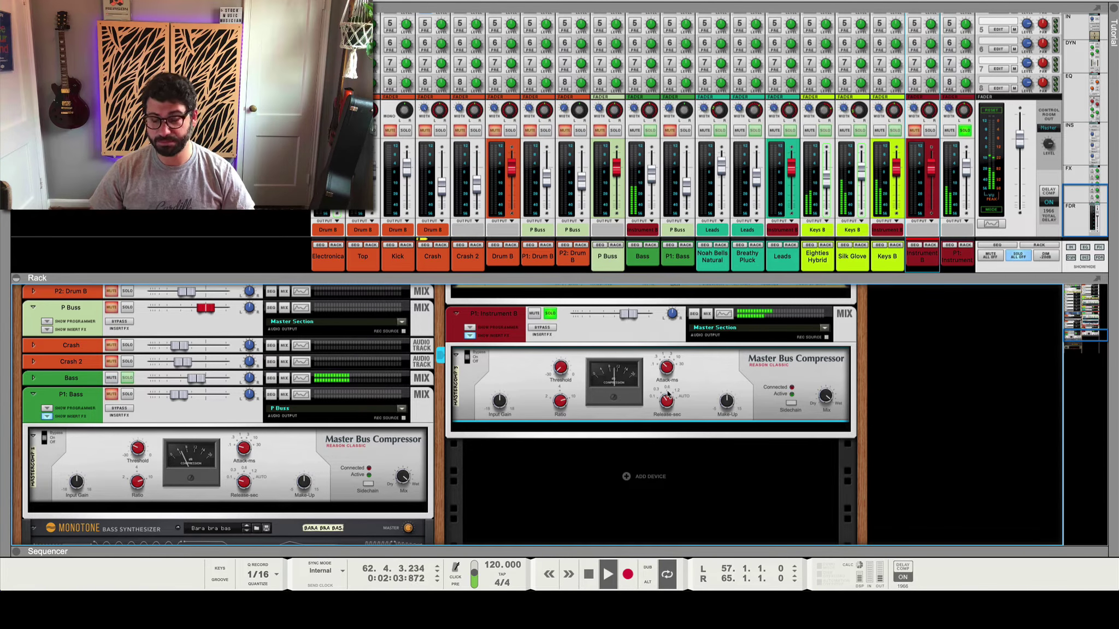
left_click_drag(669, 405, 673, 391)
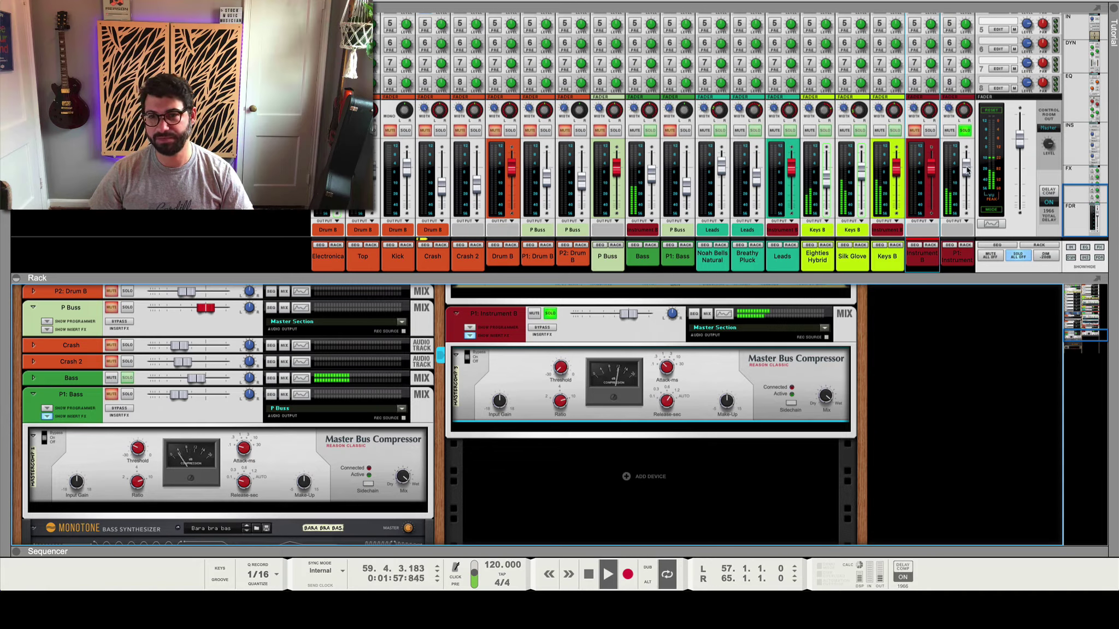
Lower P1: Instrument B to about -8.98 dB and compare it soloed against dry Instrument B.
mouse_move(966, 170)
left_mouse_down()
mouse_move(966, 211)
mouse_move(968, 182)
left_mouse_up()
left_click(928, 132)
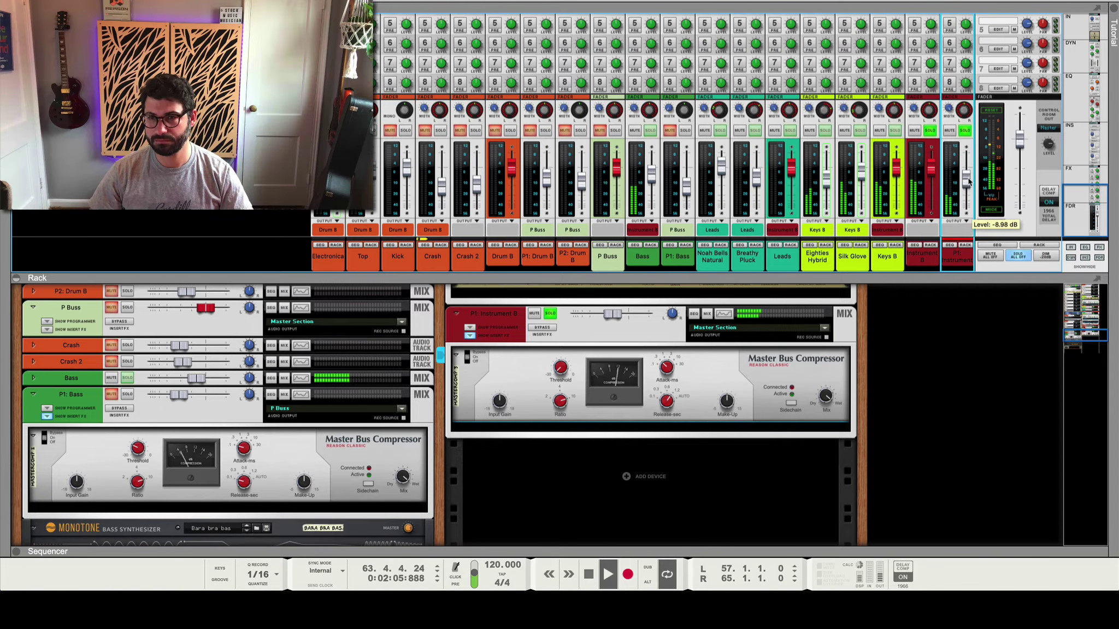
left_click(966, 131)
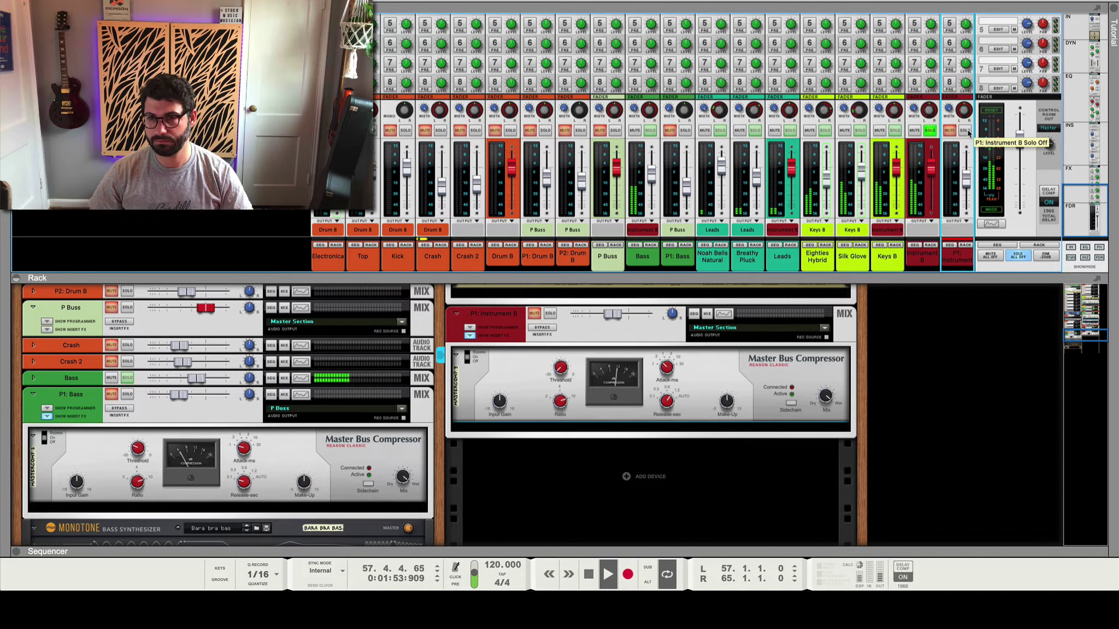
left_click(965, 131)
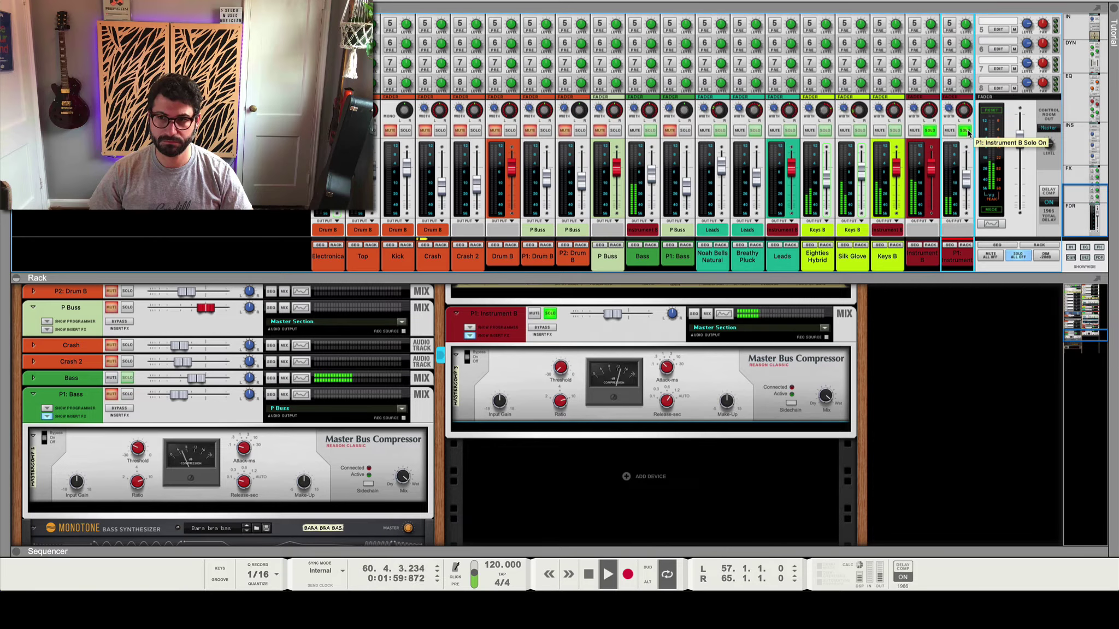
left_click(965, 131)
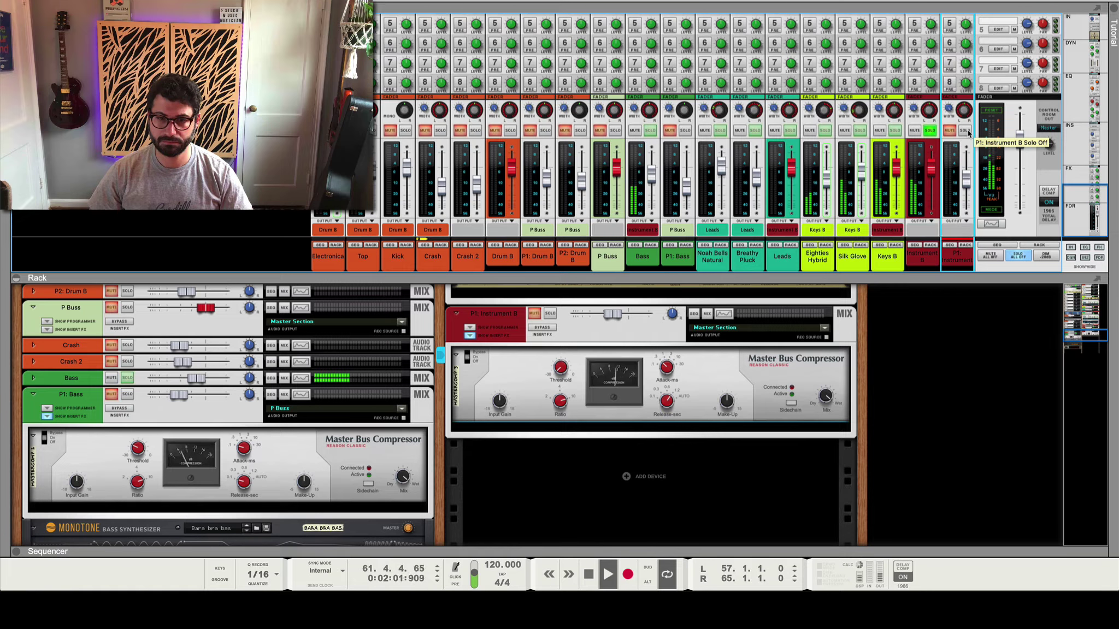
Stop playback, clear the solos and route P1: Instrument B's output to P Buss.
left_click(965, 131)
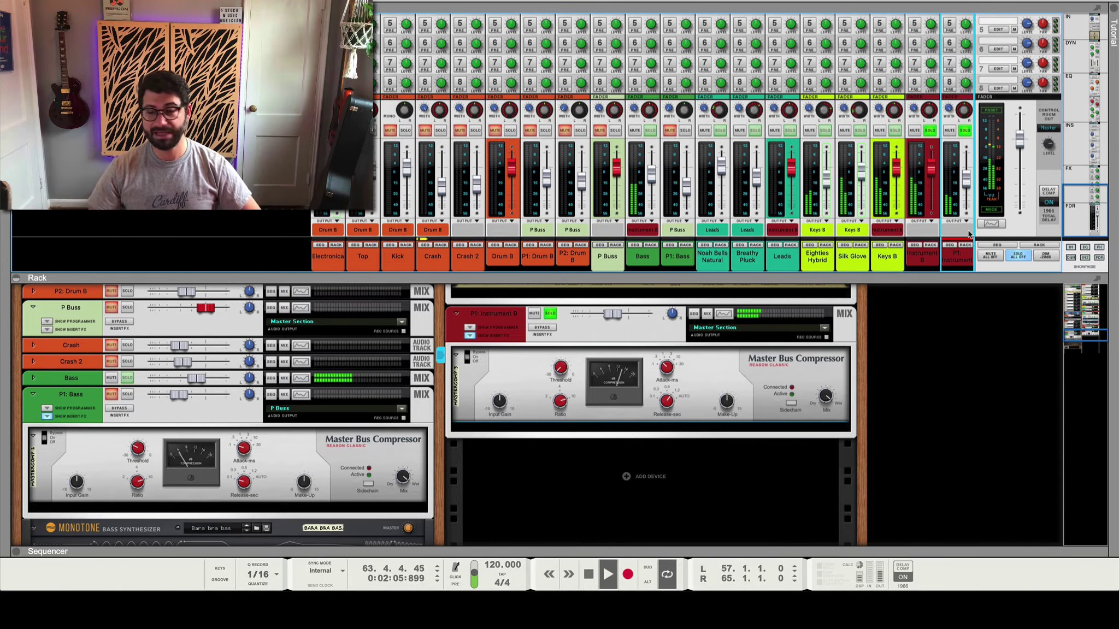
key("space")
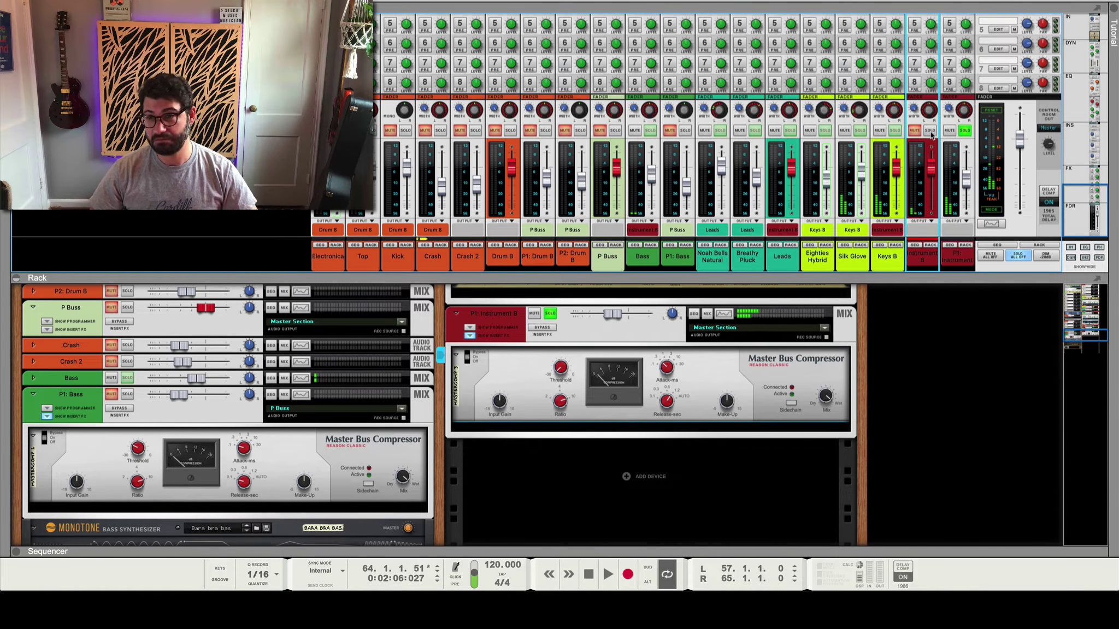
left_click(963, 129)
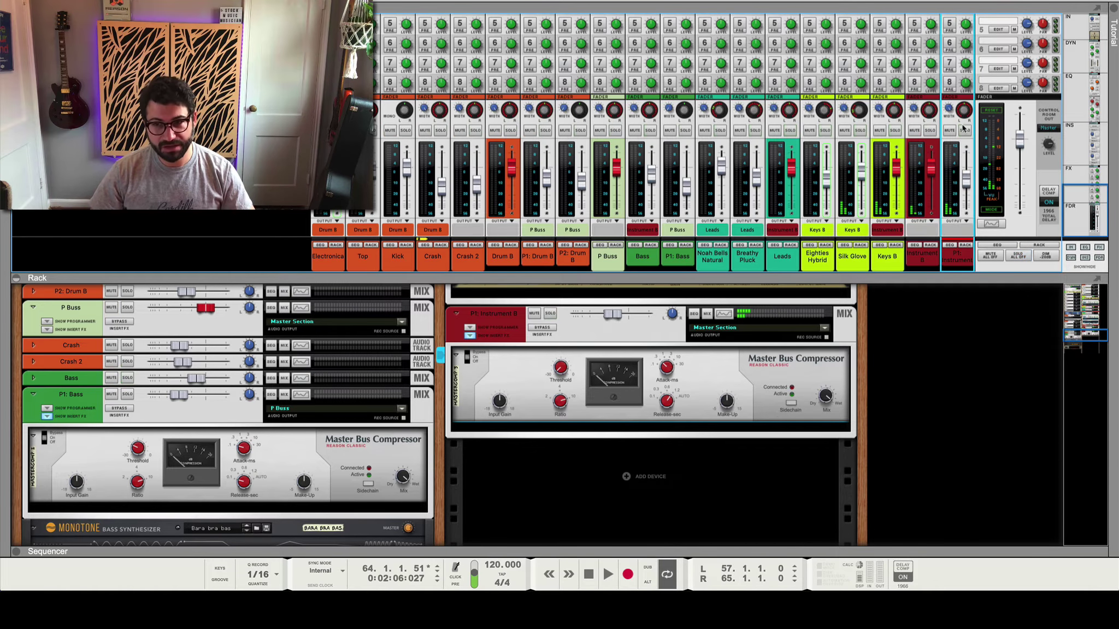
left_click(968, 221)
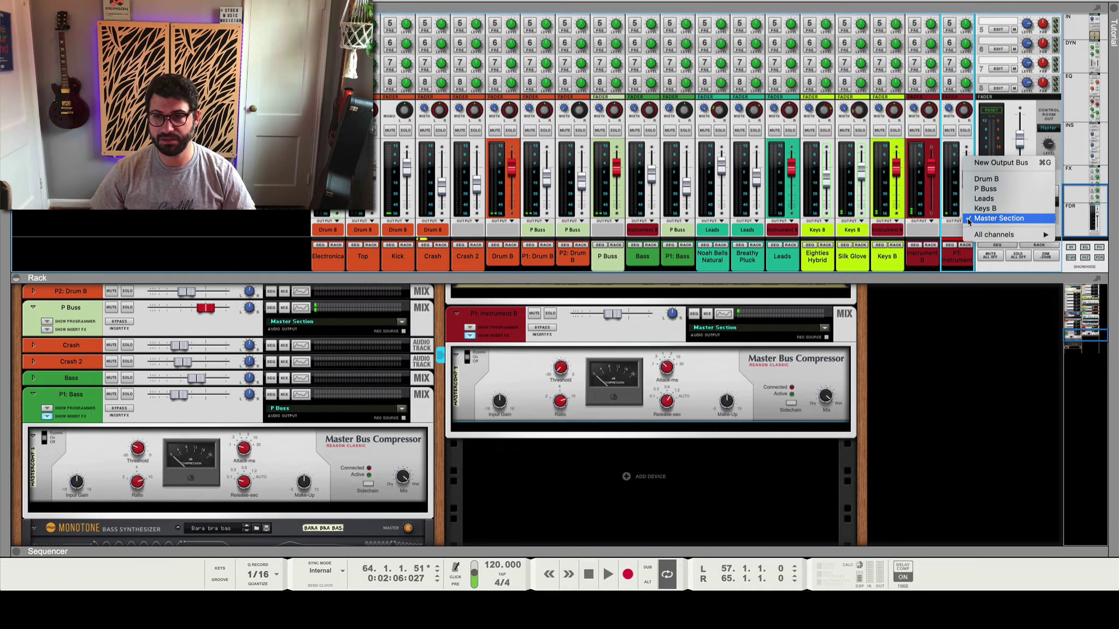
left_click(983, 189)
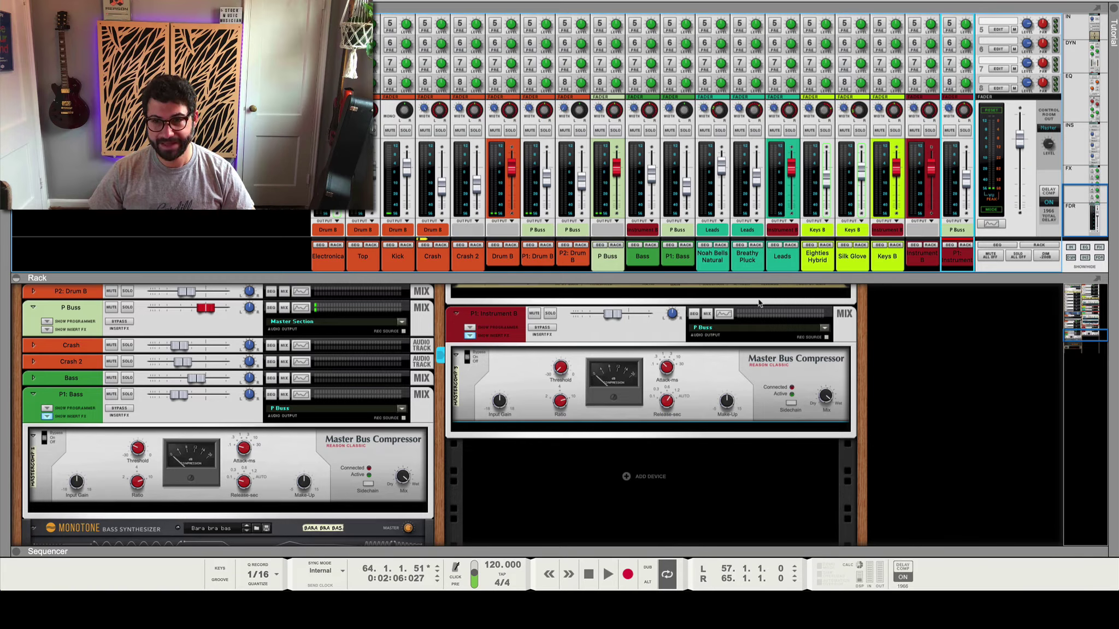
left_click(930, 261)
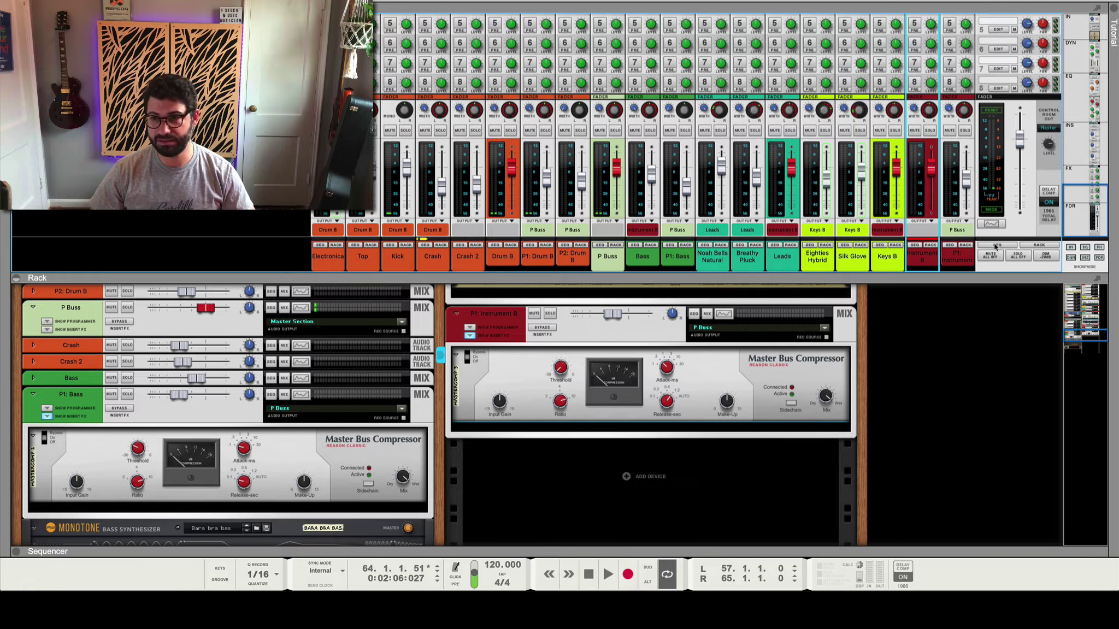
left_click(960, 259)
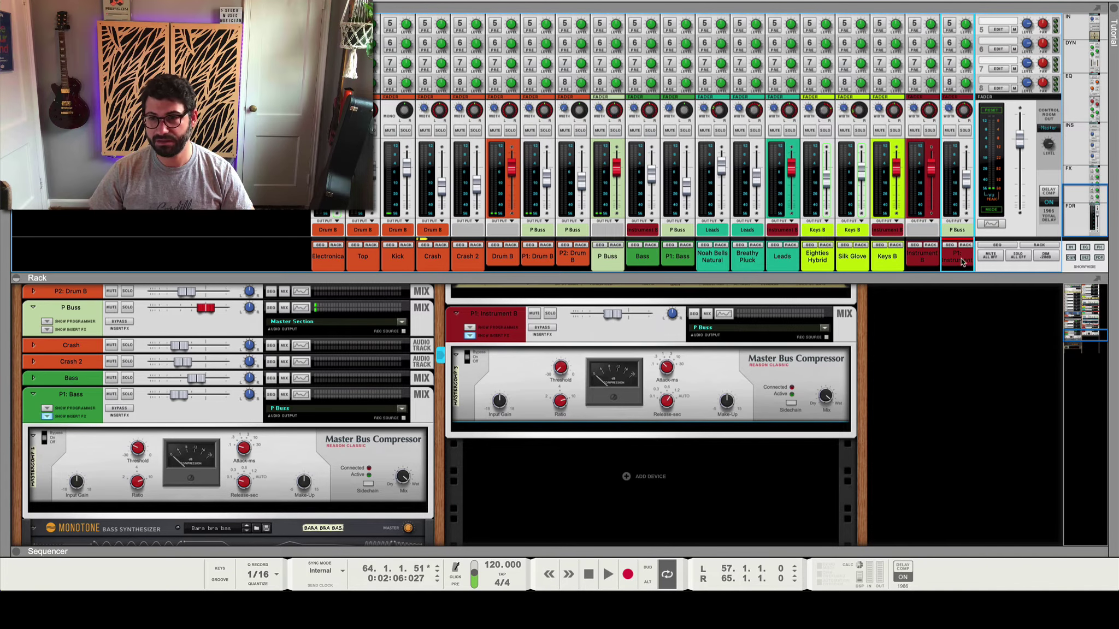
Create P2: Instrument B and insert an Audiomatic Retro Transformer on it.
right_click(962, 262)
left_click(1005, 435)
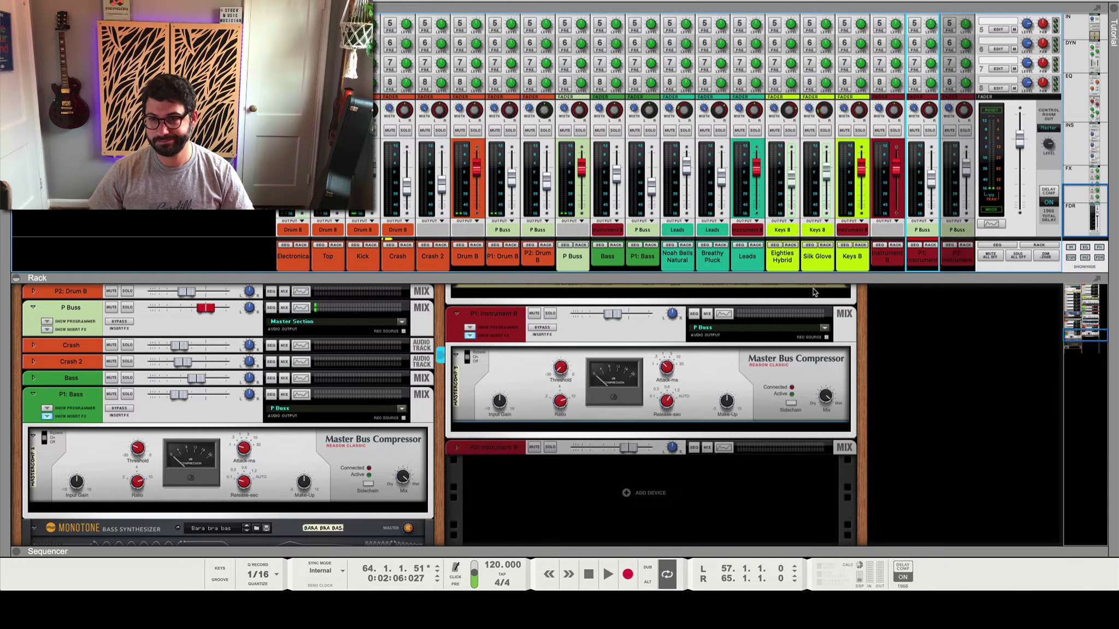
left_click(456, 448)
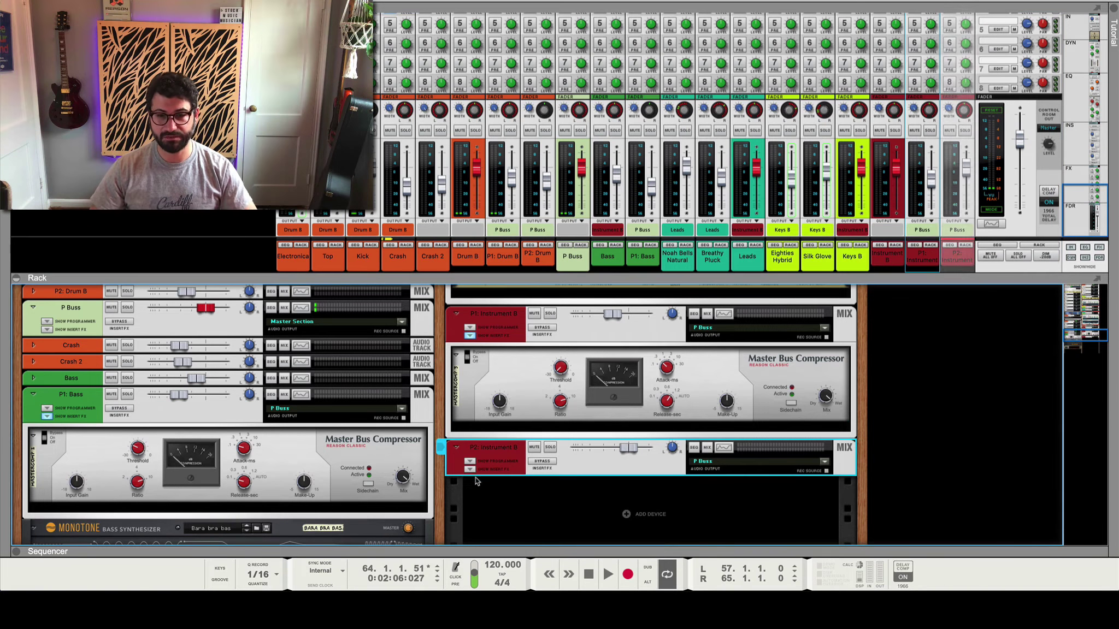
left_click(470, 469)
left_click(494, 486)
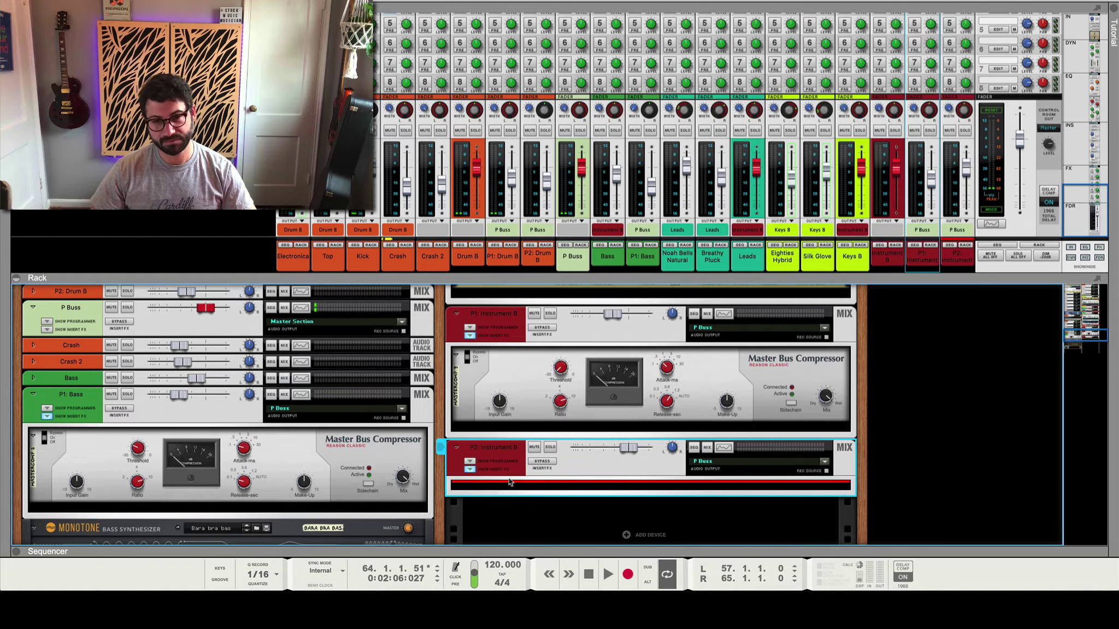
right_click(509, 482)
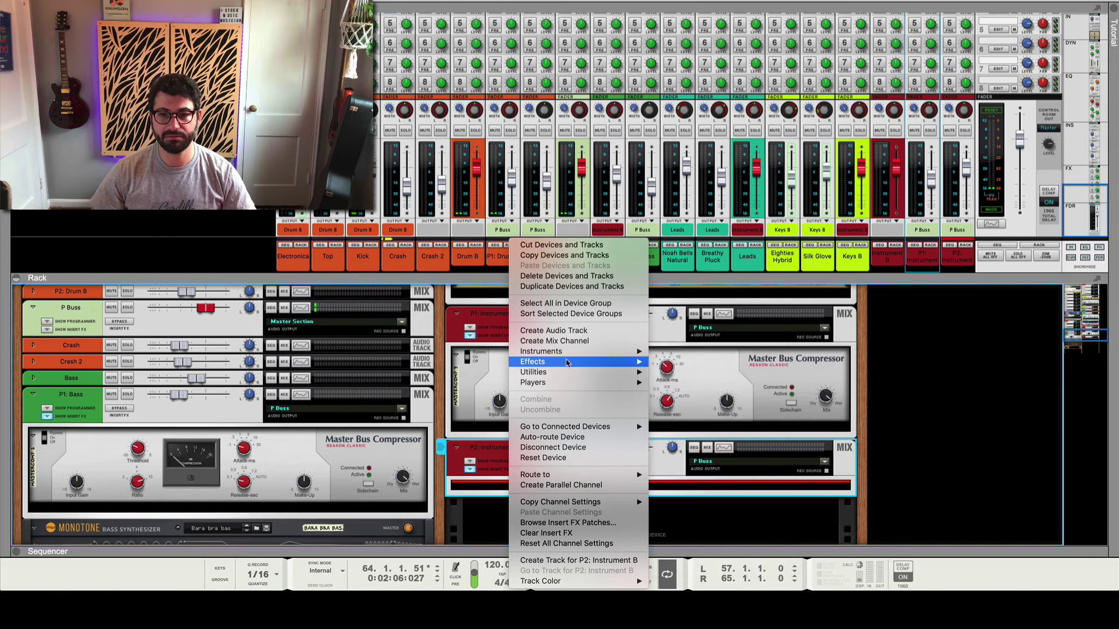
mouse_move(567, 361)
left_click(711, 201)
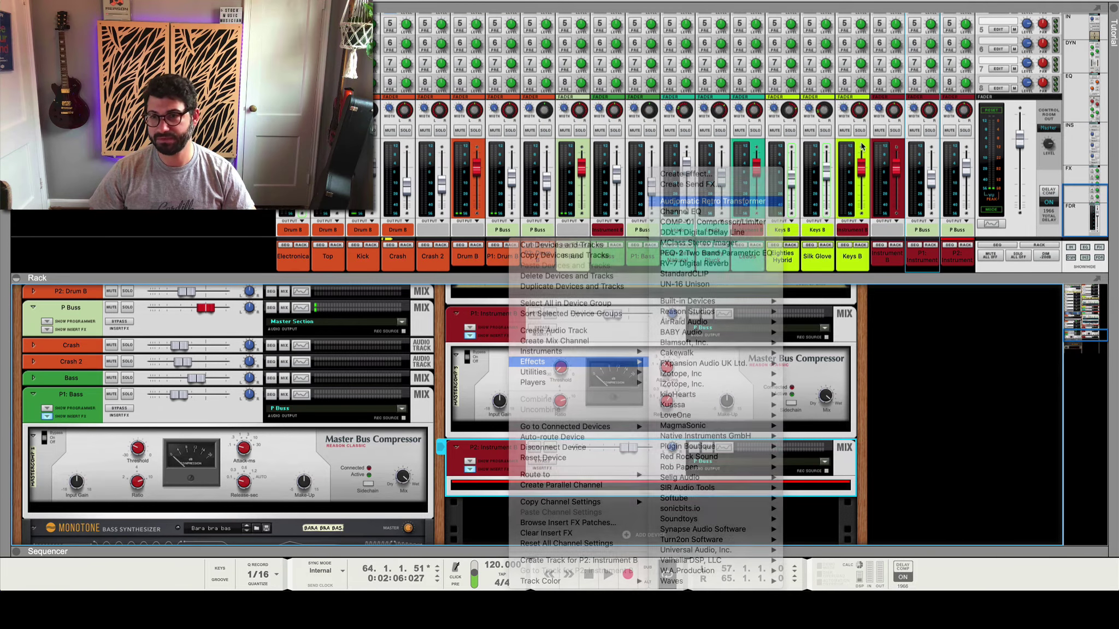
Solo the new P2: Instrument B channel.
left_click(899, 132)
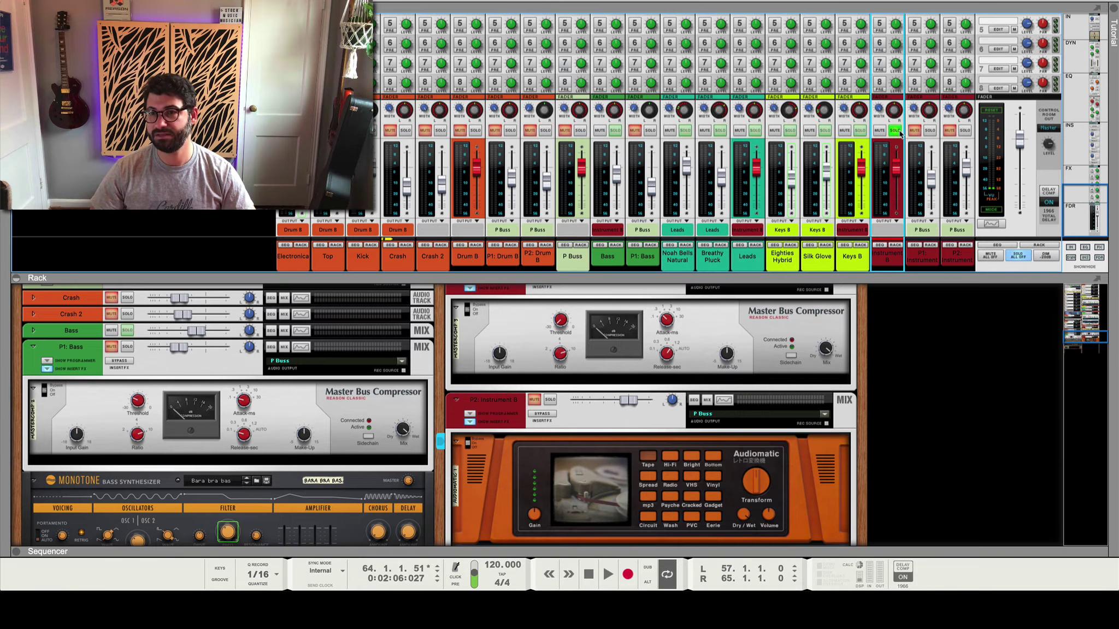
left_click(964, 130)
scroll(671, 339, "down", 4)
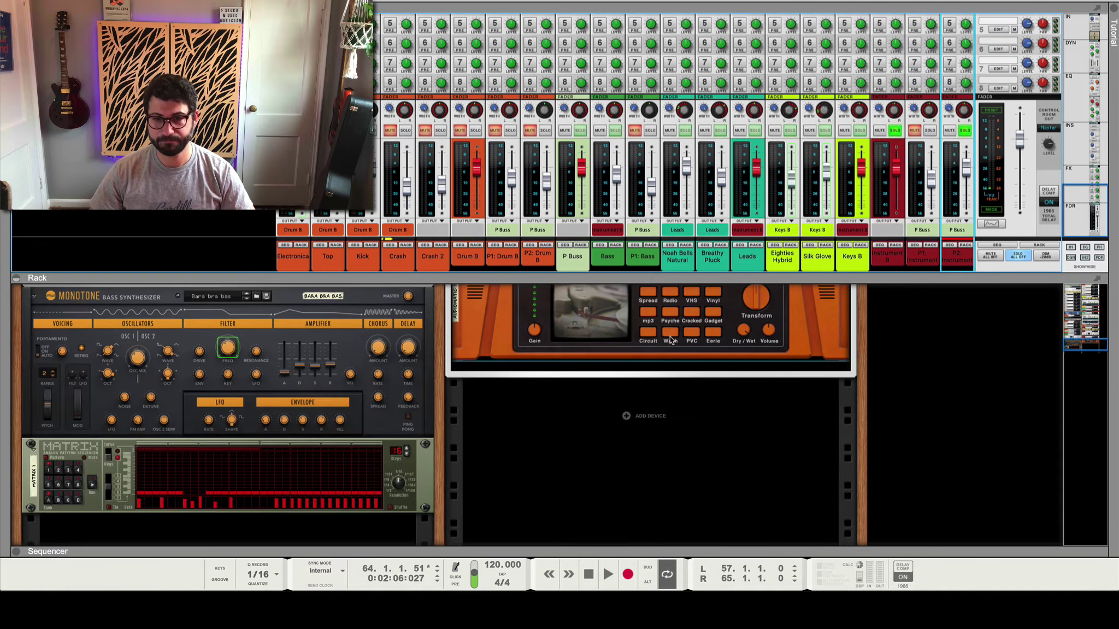
scroll(629, 374, "up", 3)
Play the loop and set the Audiomatic Transform amount to 89%, then 66%.
key("space")
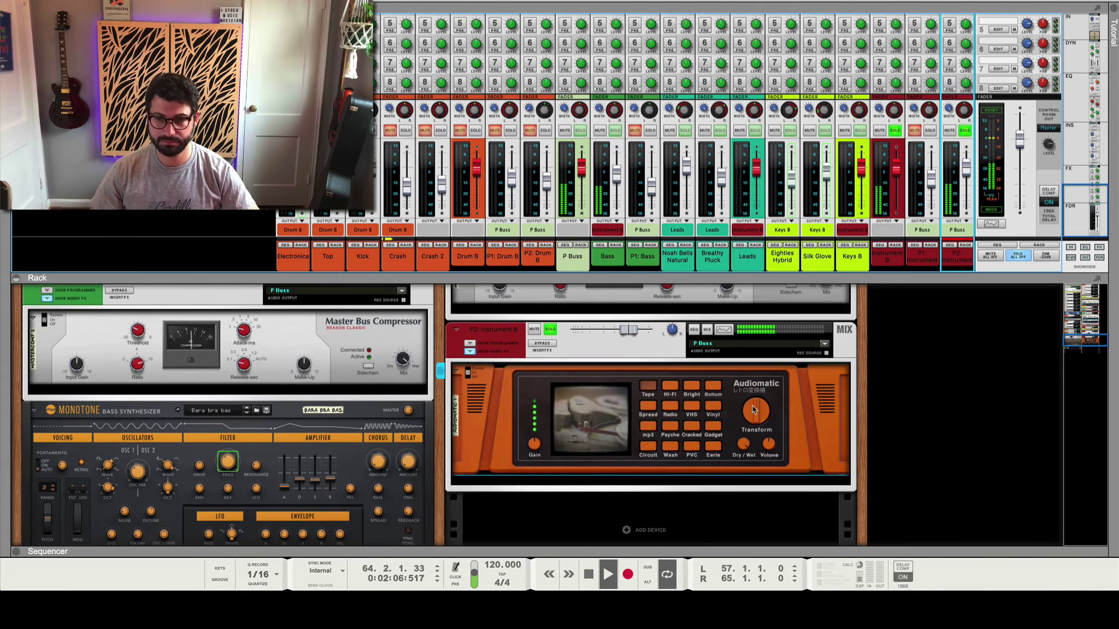
mouse_move(753, 412)
left_mouse_down()
mouse_move(771, 386)
mouse_move(742, 421)
left_mouse_up()
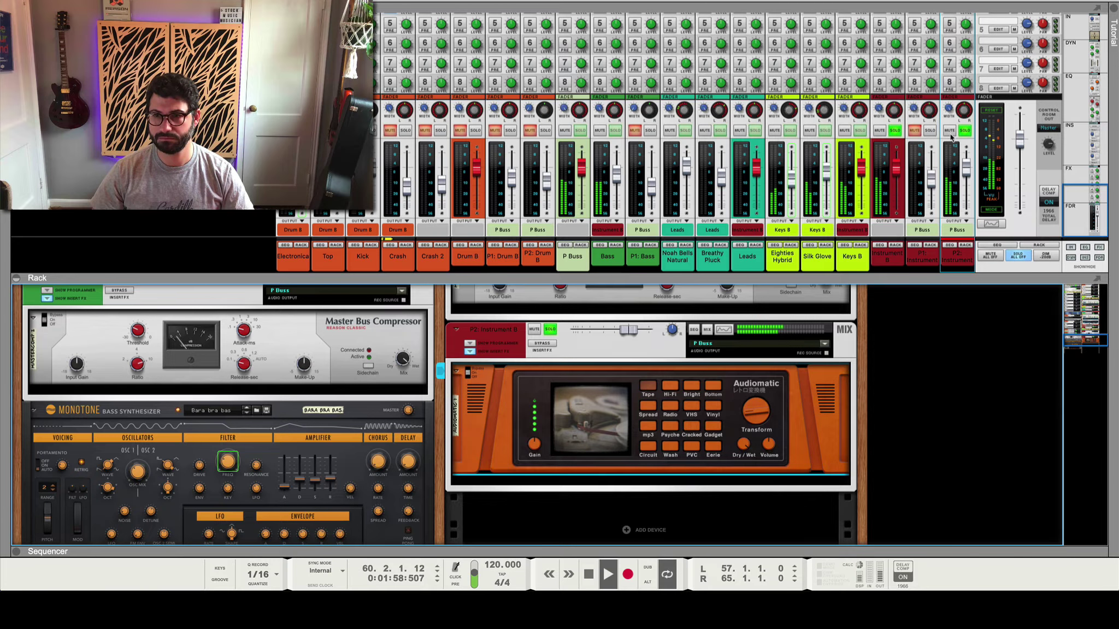
left_click(895, 132)
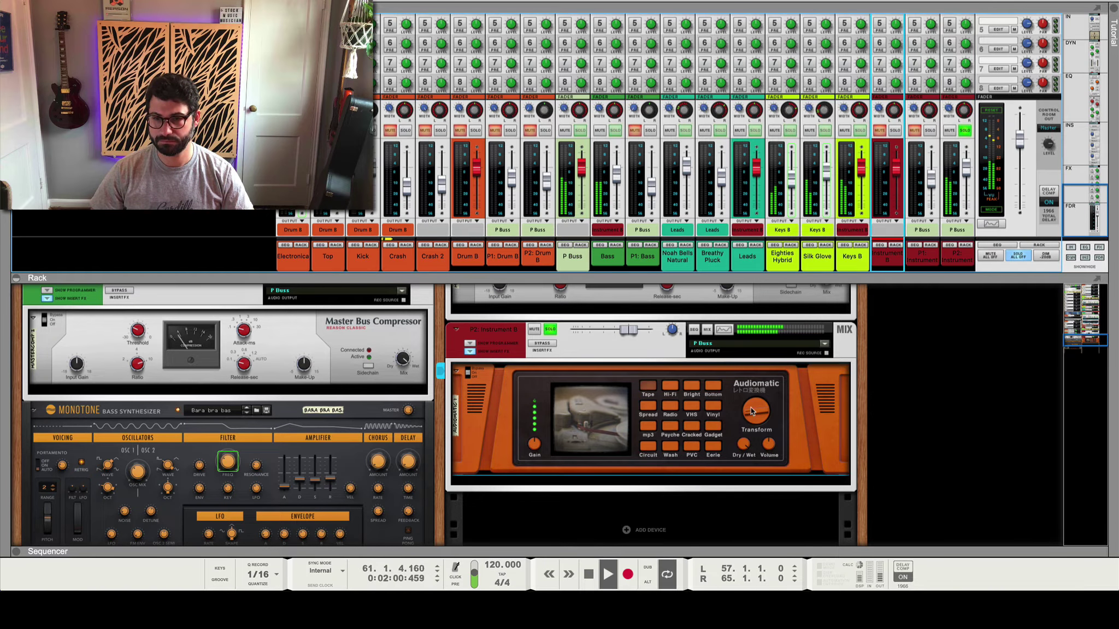
left_click_drag(751, 411, 761, 392)
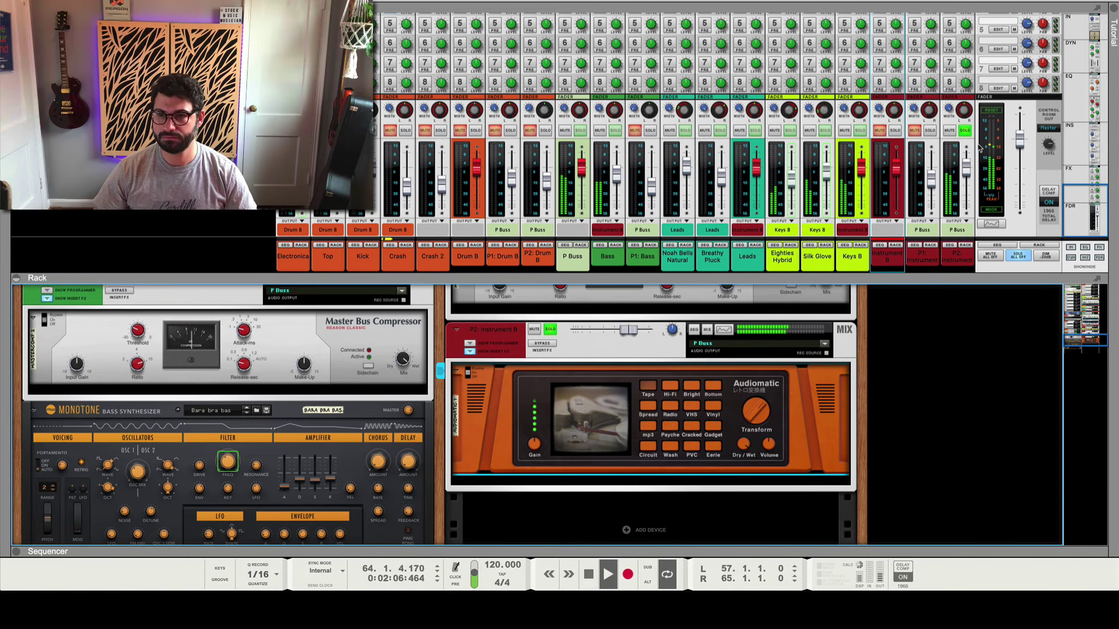
Lower P2: Instrument B's level, compare it against soloed P1: Instrument, then stop playback.
left_click_drag(962, 180, 963, 190)
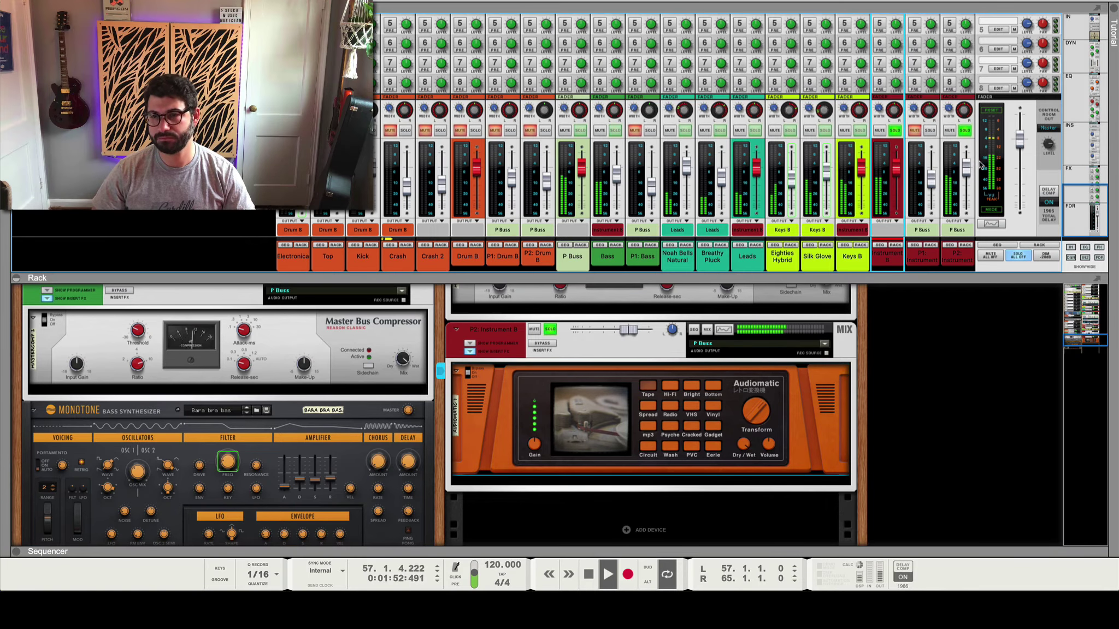
scroll(964, 191, "down", 6)
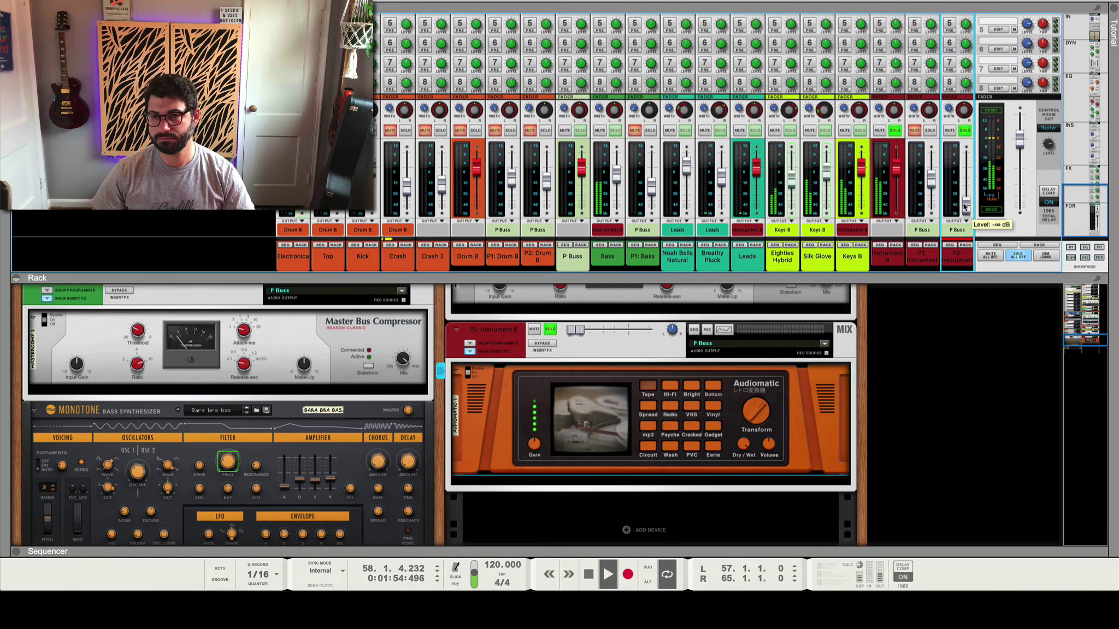
left_click_drag(967, 192, 968, 178)
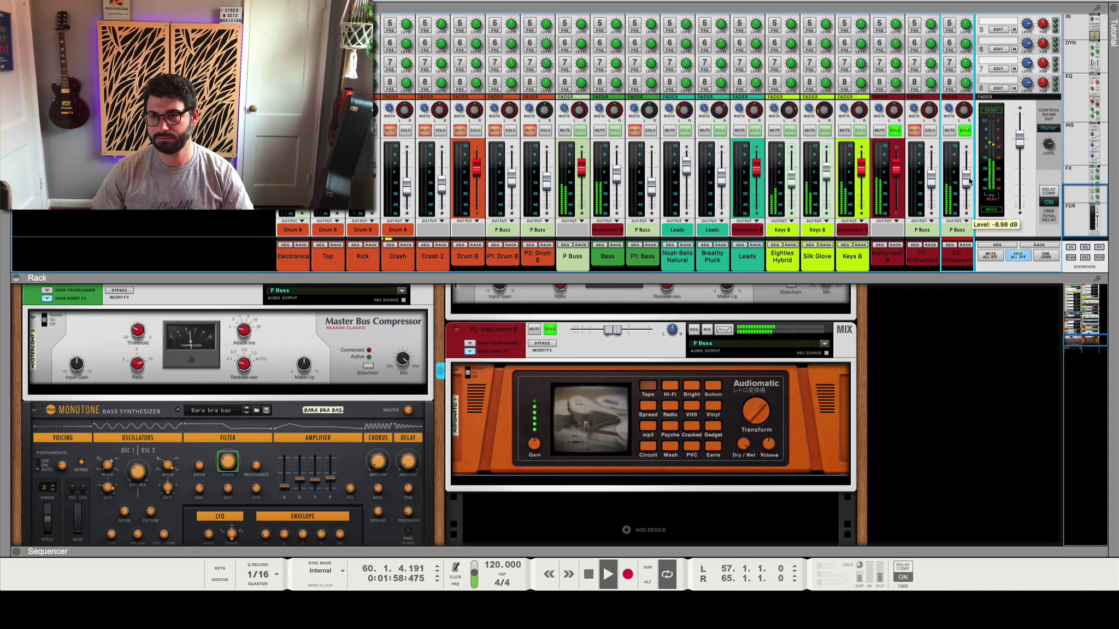
left_click(930, 130)
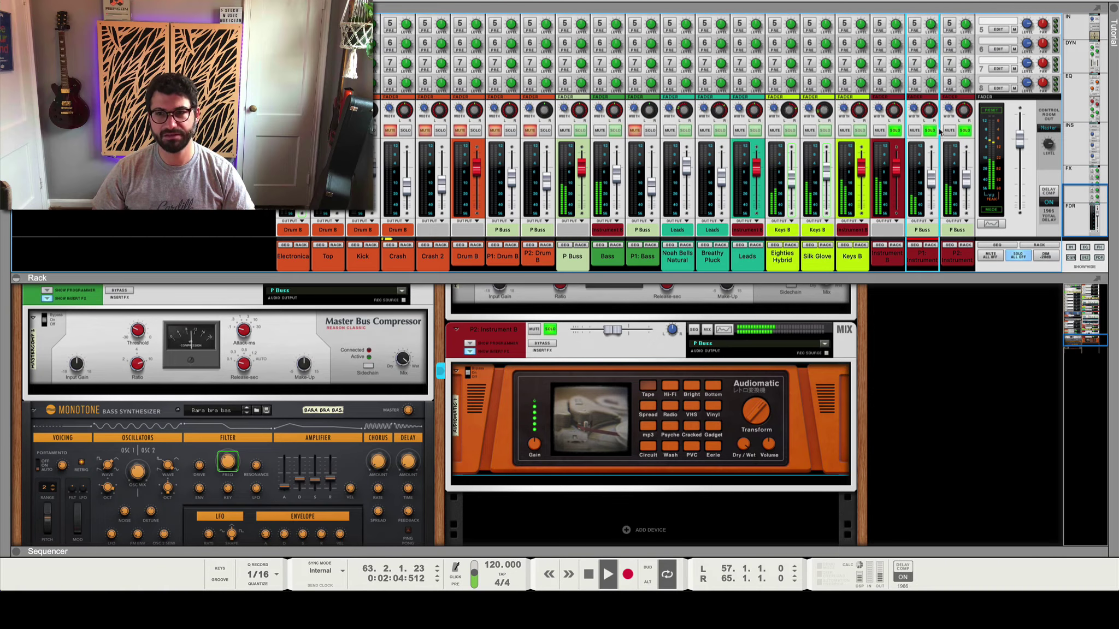
left_click(965, 131)
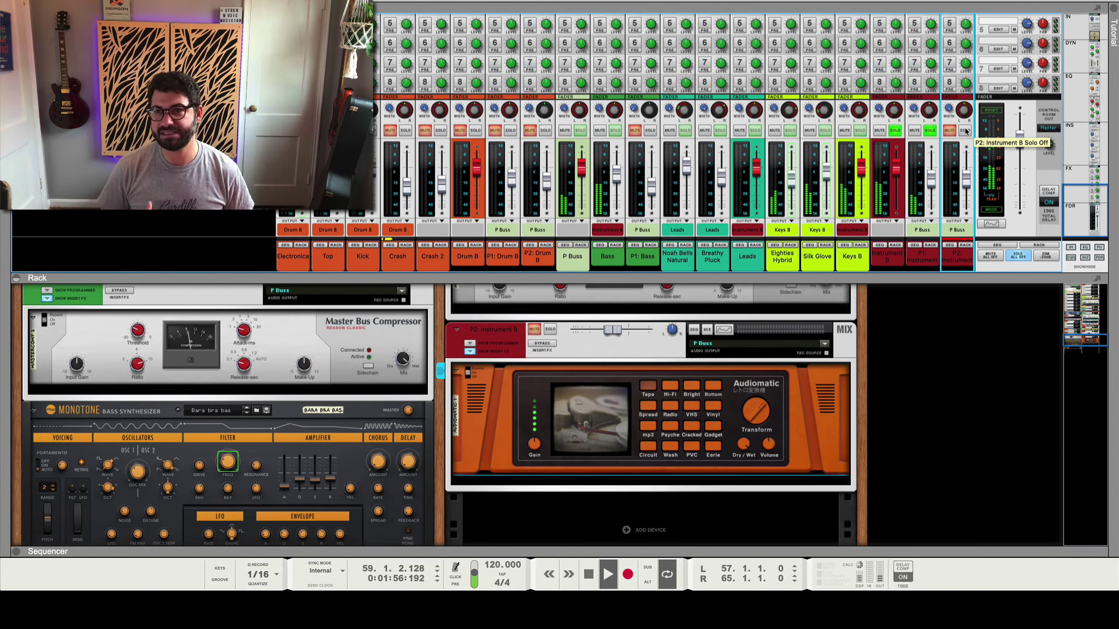
key("space")
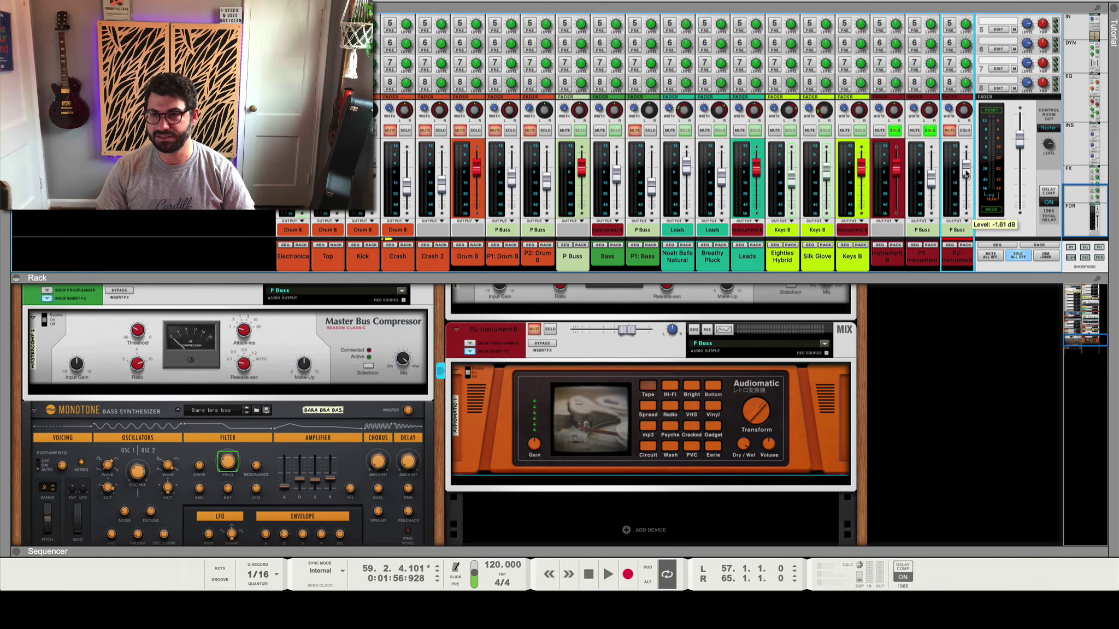
Mute P1, solo only P2: Instrument B while playing, and toggle its Audiomatic insert bypass.
left_click(914, 130)
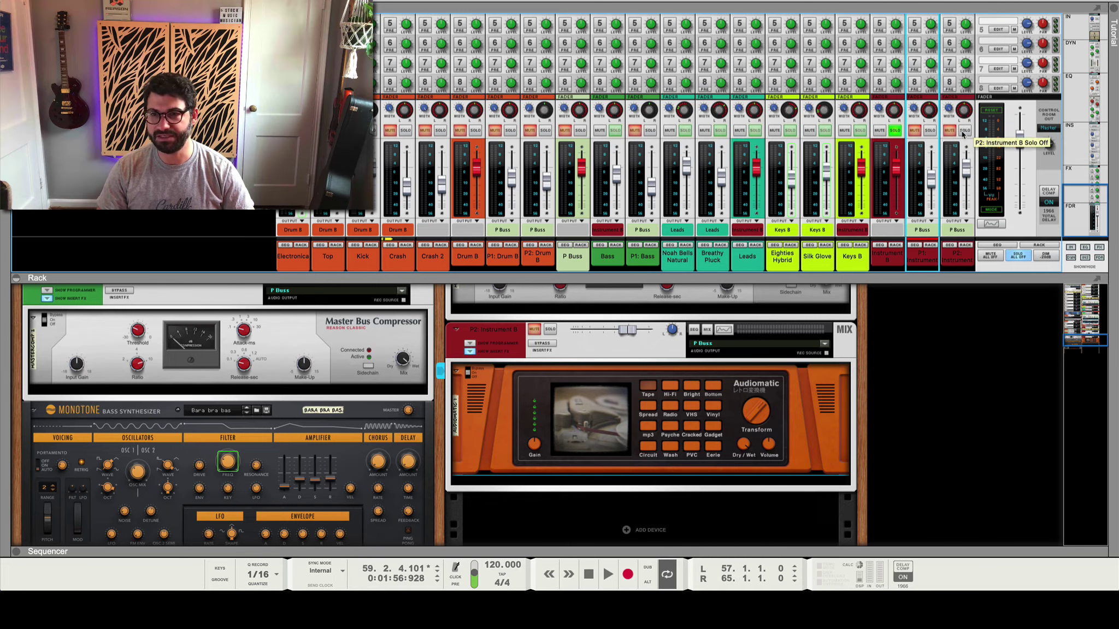
left_click(896, 130)
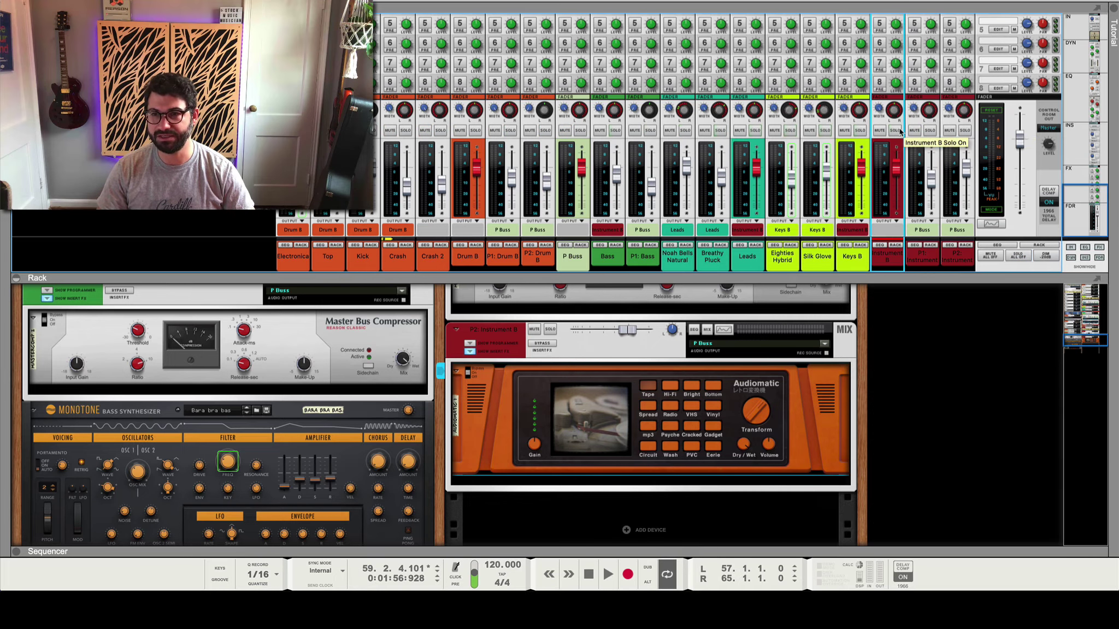
left_click(965, 130)
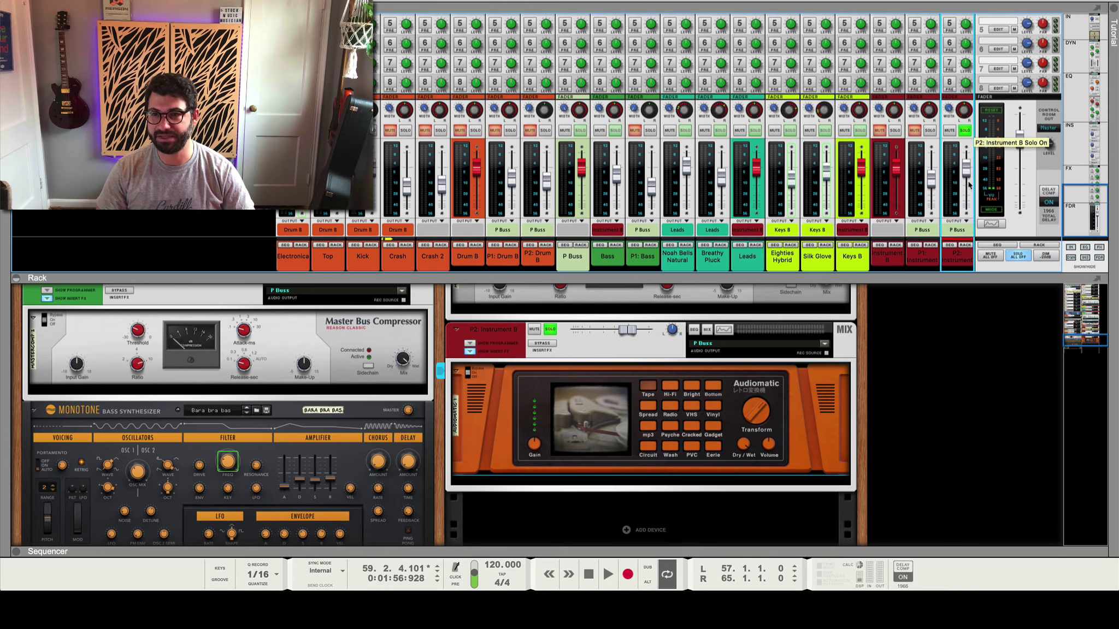
key("space")
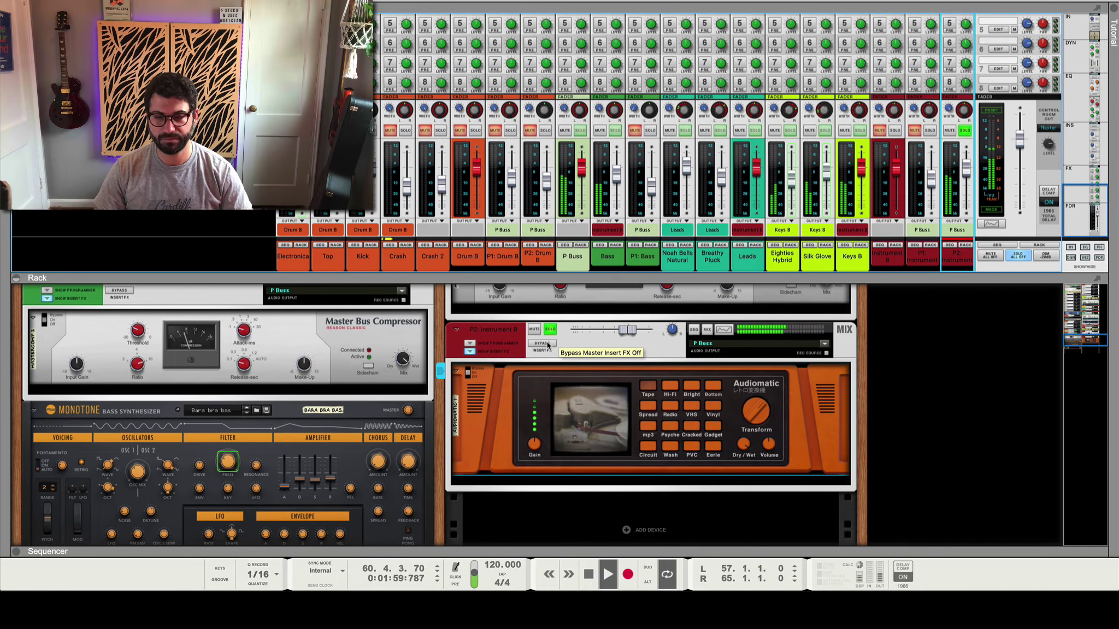
left_click(542, 344)
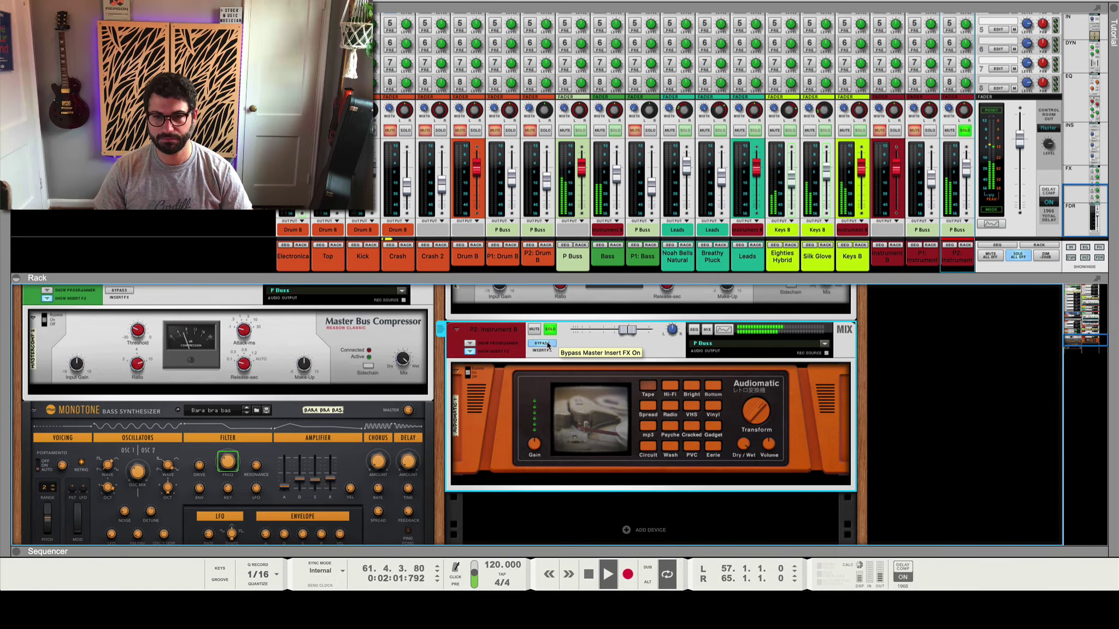
left_click(547, 344)
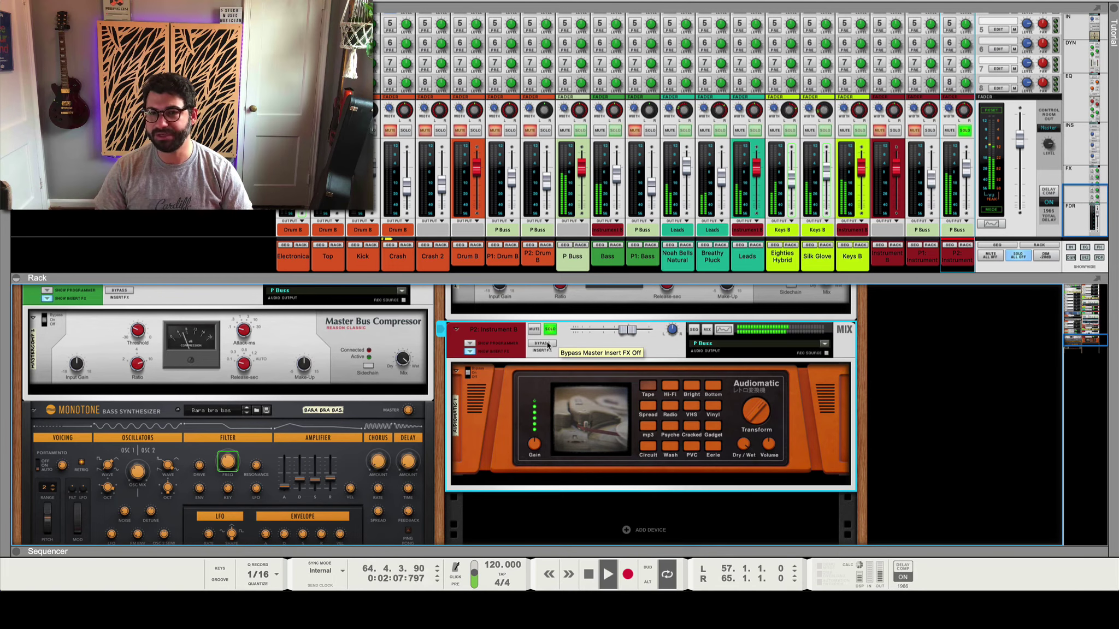
left_click(547, 344)
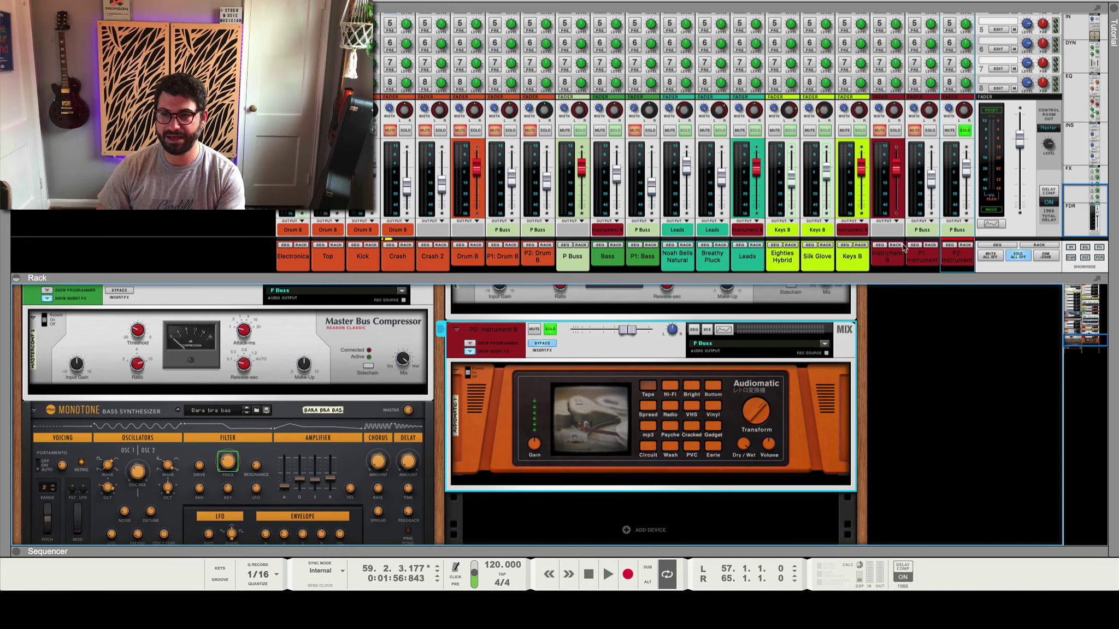
Set the Audiomatic Retro Transformer's dry/wet blend to 44%.
left_click(748, 447)
left_click_drag(747, 448, 744, 468)
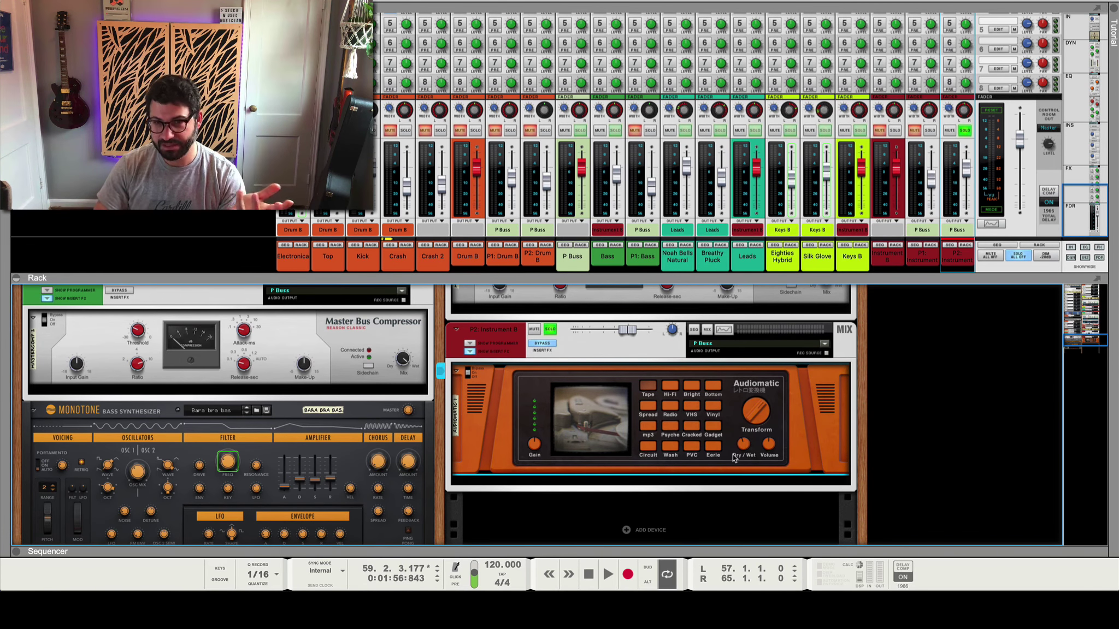
Unsolo P2: Instrument B, then with the song playing set its fader to -8.00 dB.
left_click(550, 329)
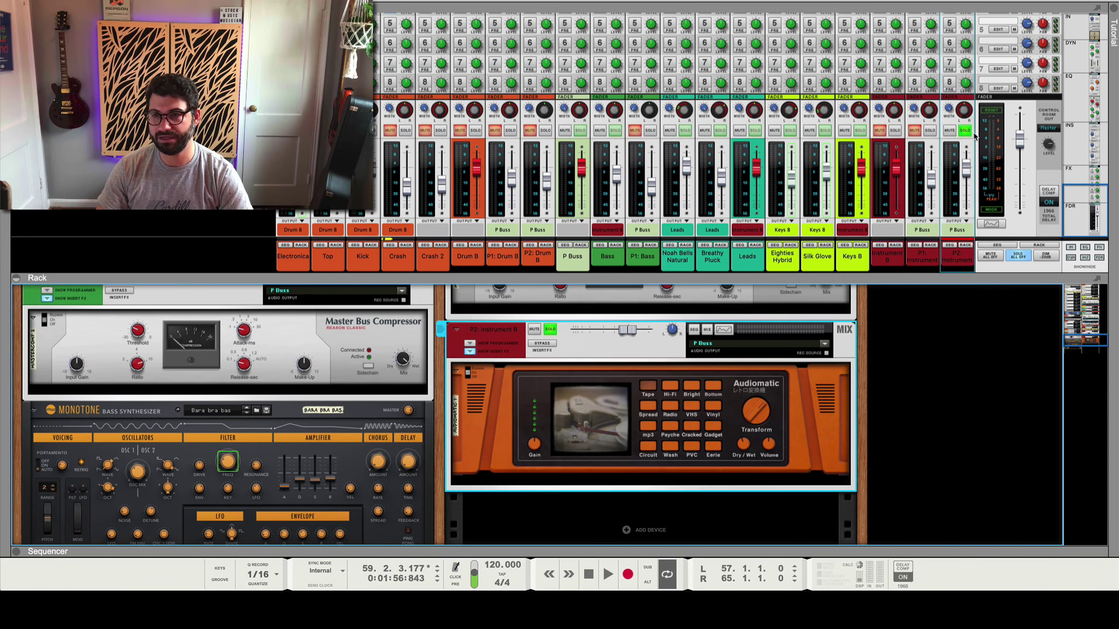
left_click_drag(966, 170, 965, 186)
key("space")
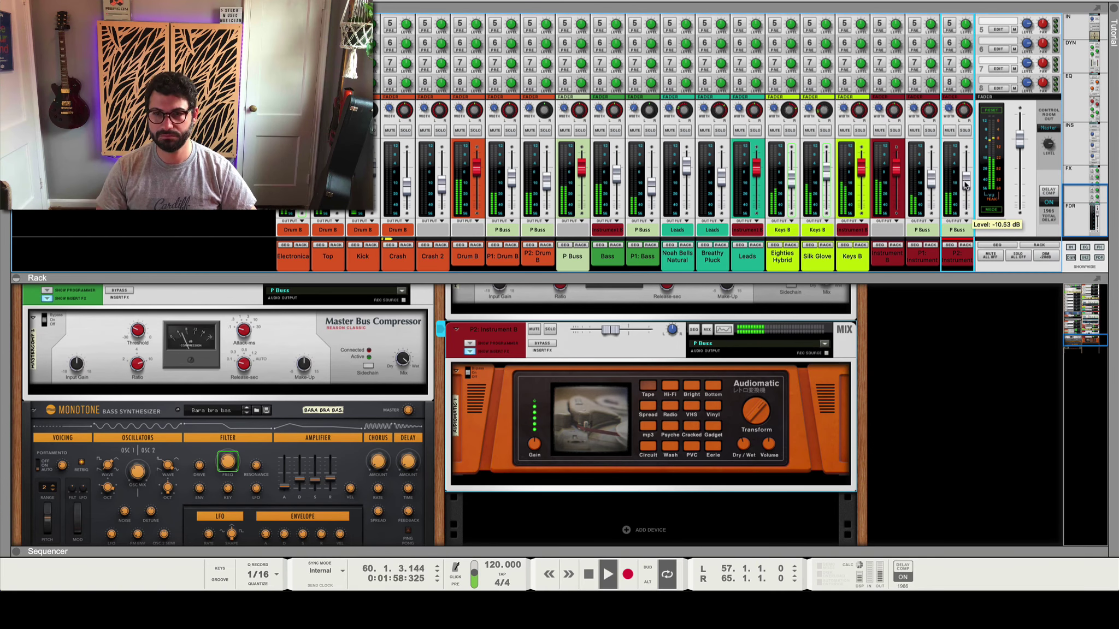
left_click_drag(964, 185, 967, 182)
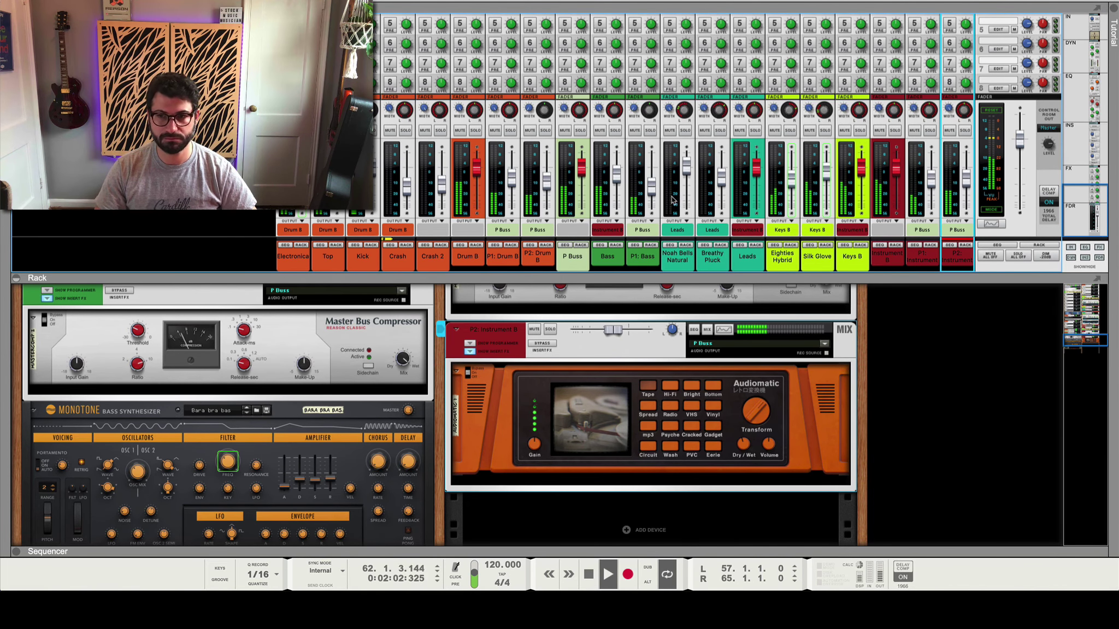
Mute and unmute the P Buss three times to compare, leave it unmuted and stop playback.
left_click(565, 132)
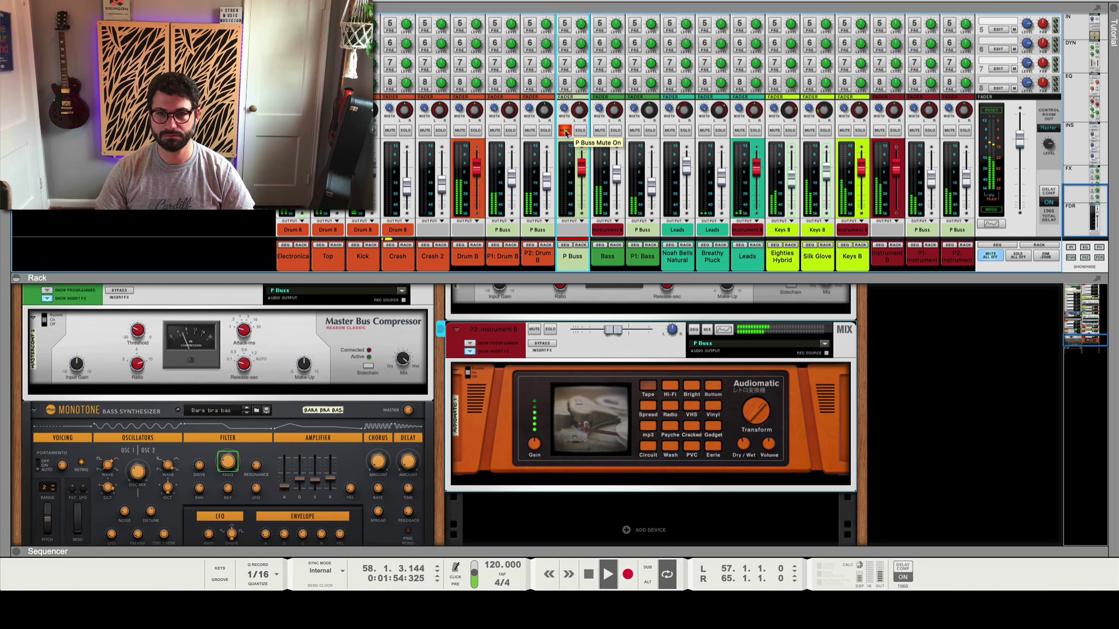
left_click(566, 131)
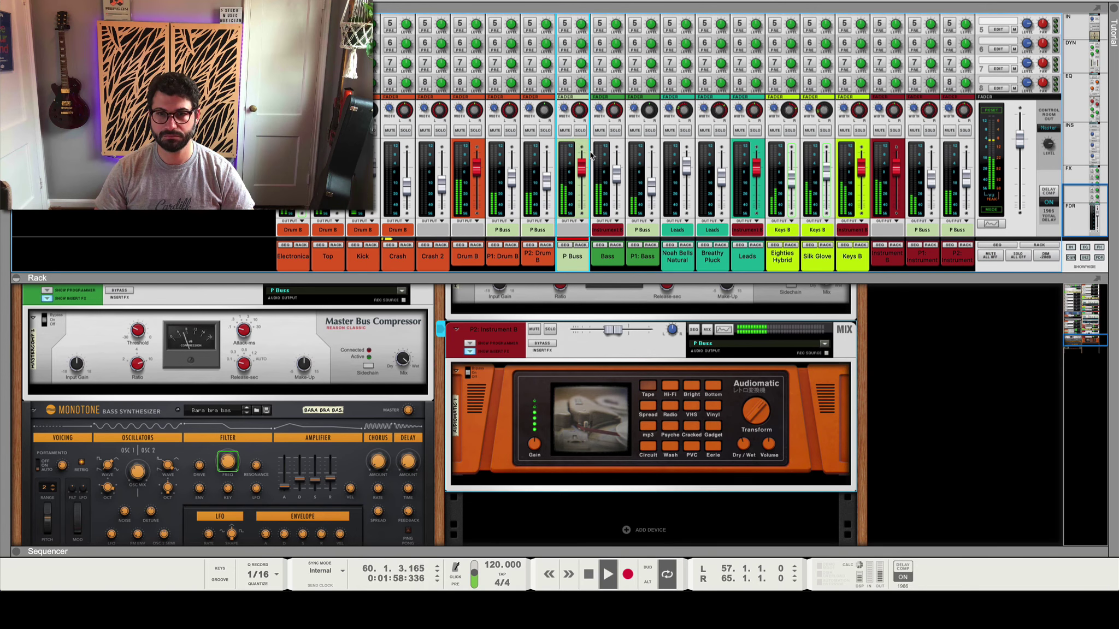
left_click(566, 131)
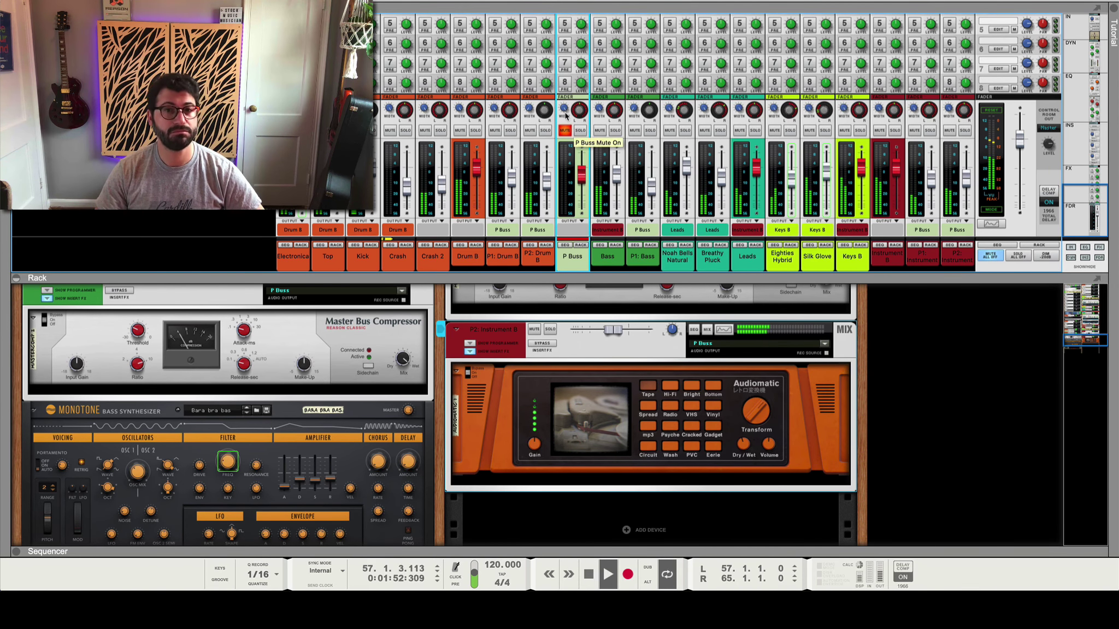
left_click(567, 130)
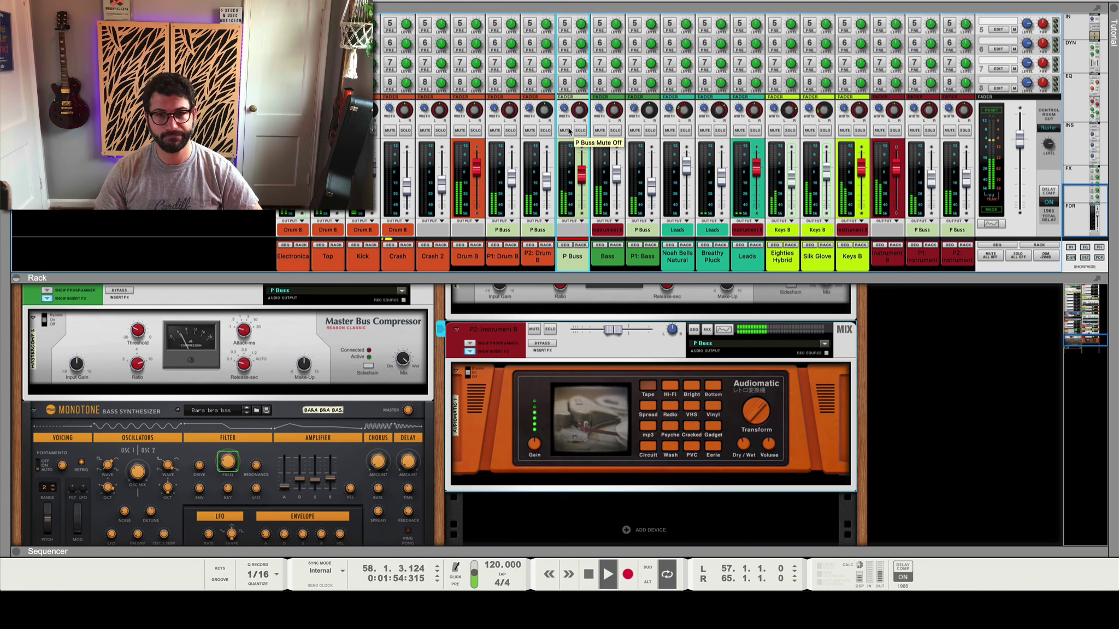
left_click(566, 131)
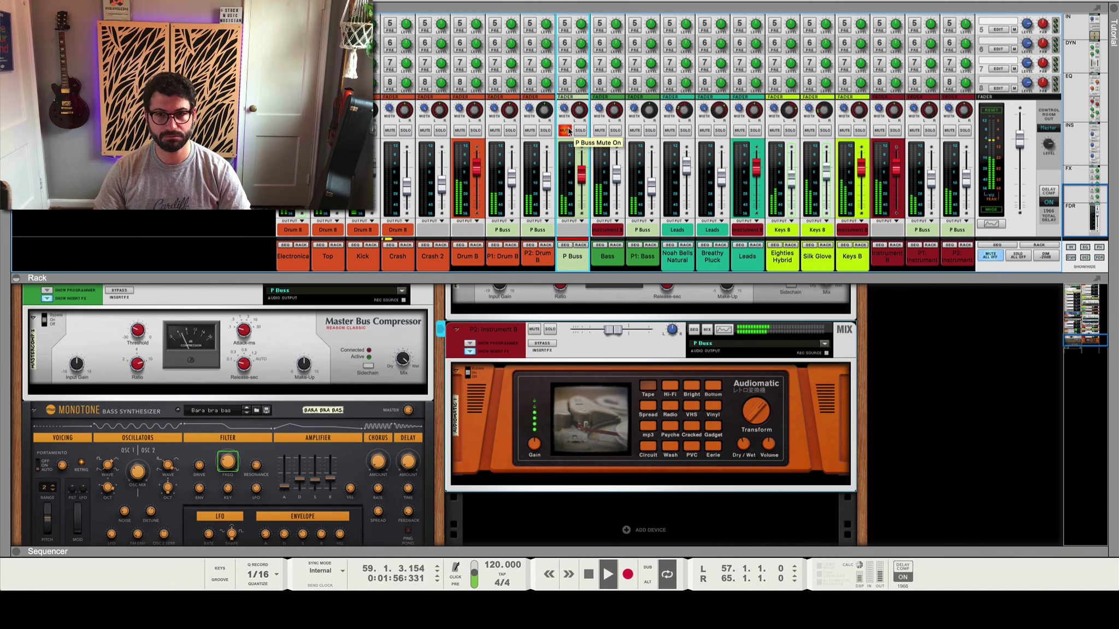
left_click(566, 130)
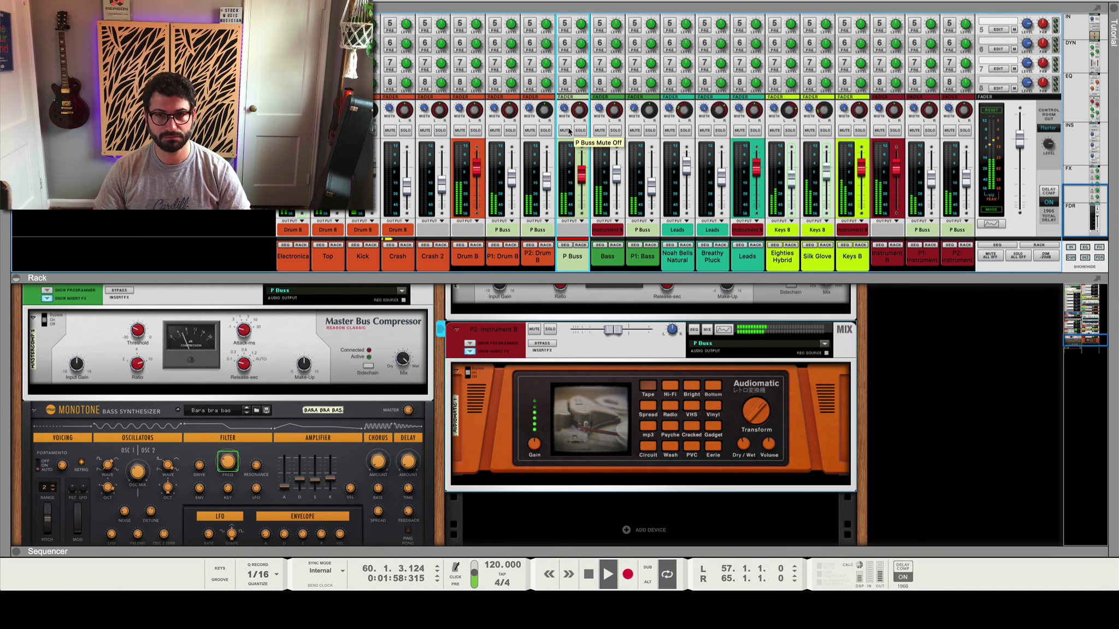
key("space")
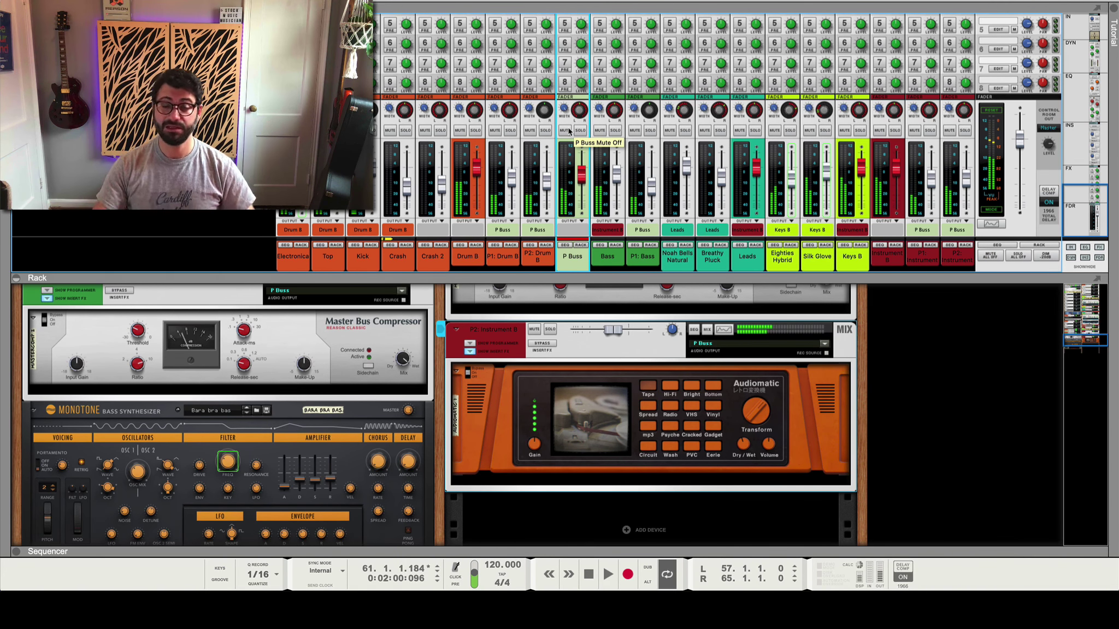